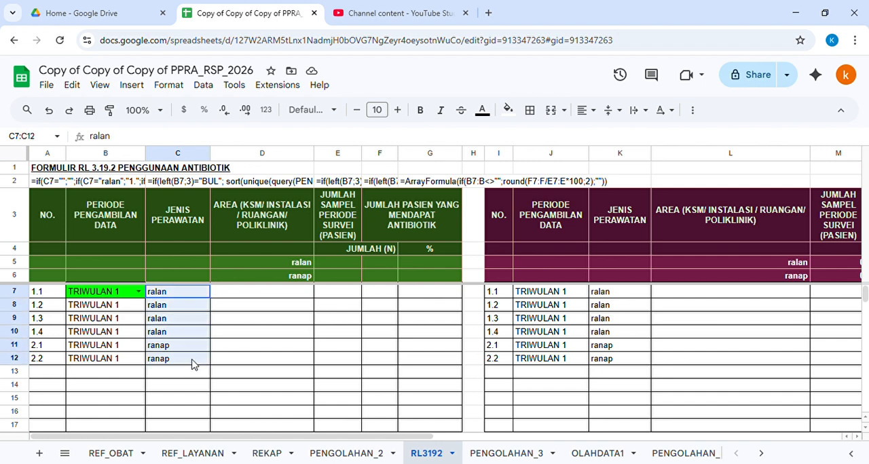
# Step: Clear the care-type entries in C7:C12 and set the period in B7 to BULAN 1
pyautogui.press('Delete')
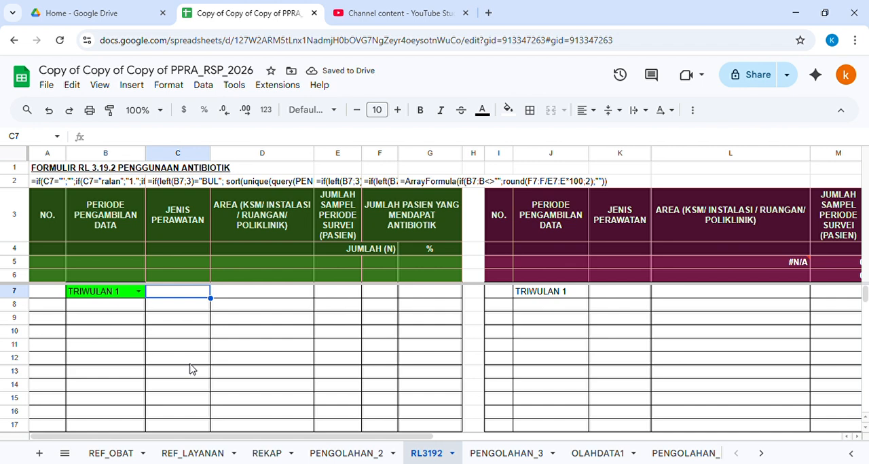
pyautogui.press('Left')
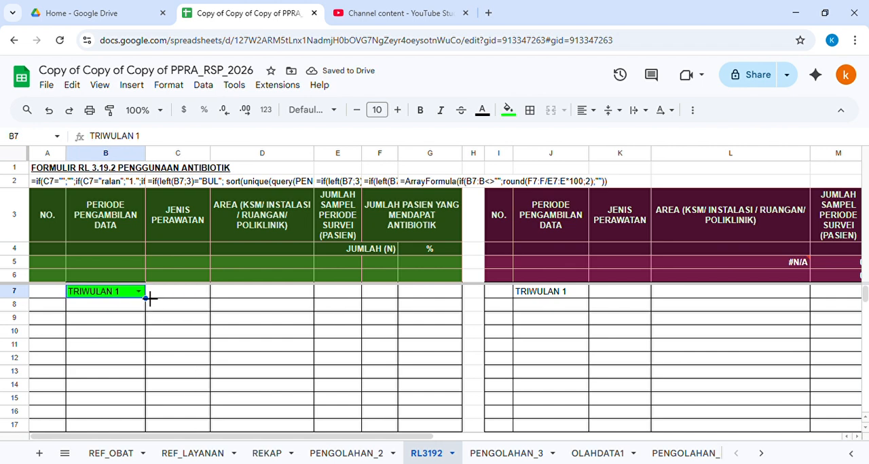
pyautogui.write('bulan')
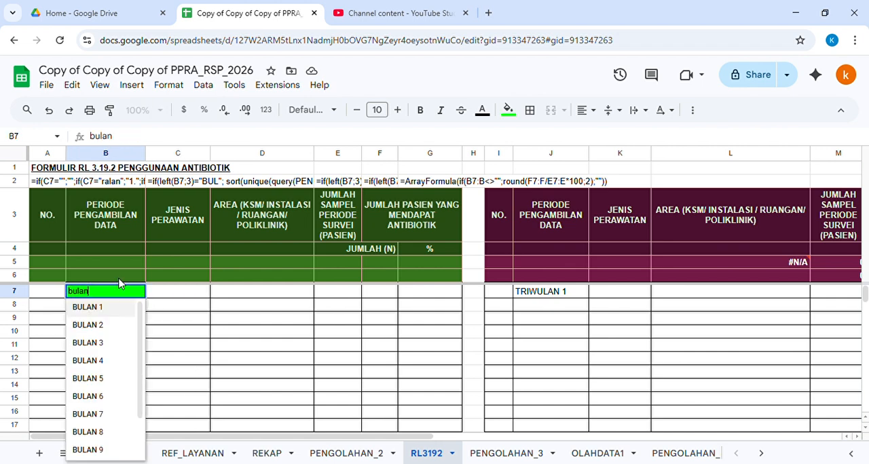
pyautogui.press('Down')
pyautogui.press('Return')
pyautogui.press('Up')
pyautogui.write('bulan')
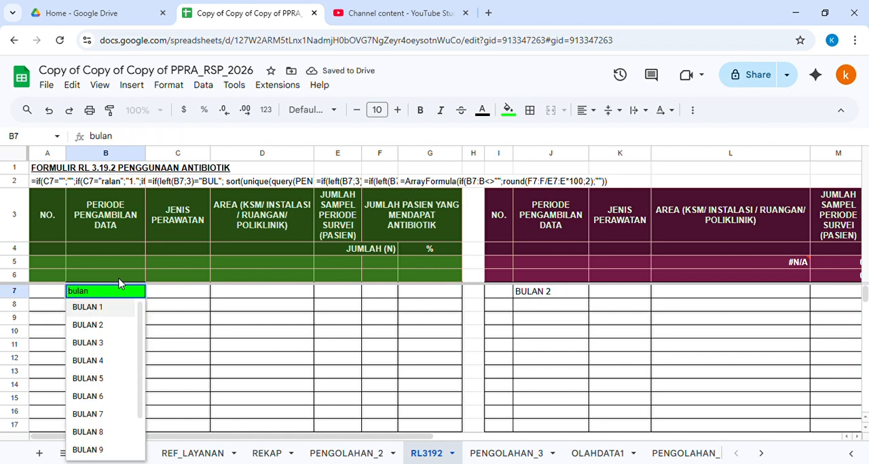
pyautogui.press('Return')
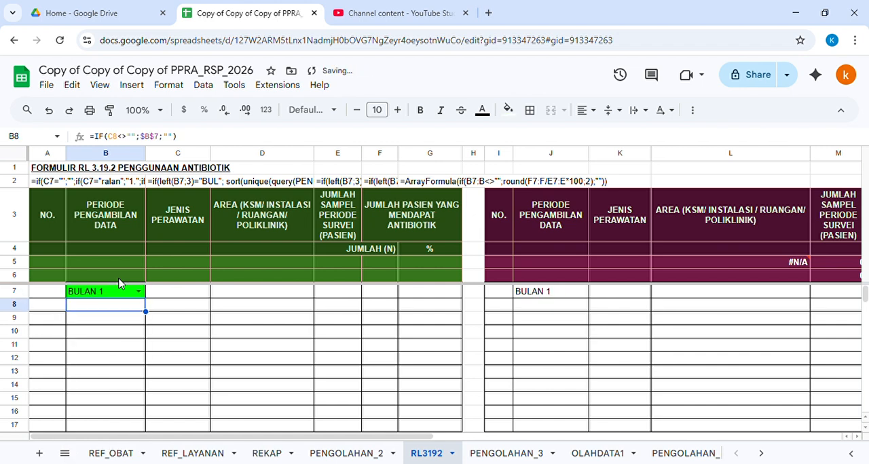
# Step: Start a QUERY formula in C7 using PENGOLAHAN_2!A5:L as the data range
pyautogui.click(180, 292)
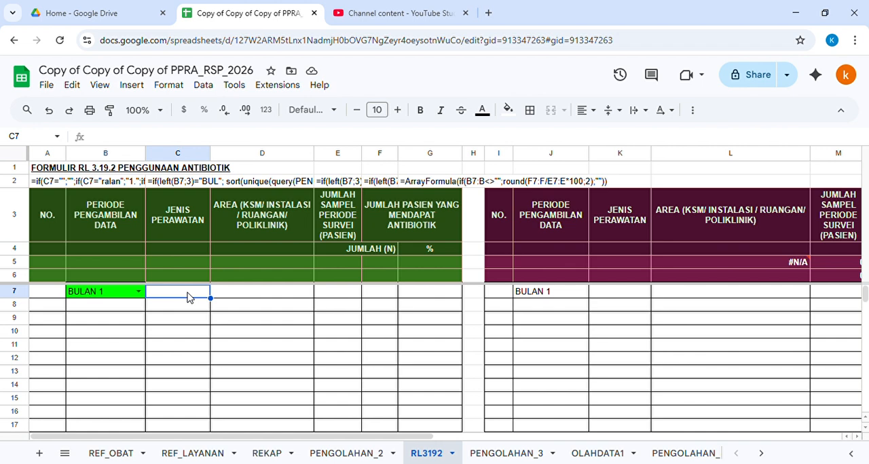
pyautogui.write('=que')
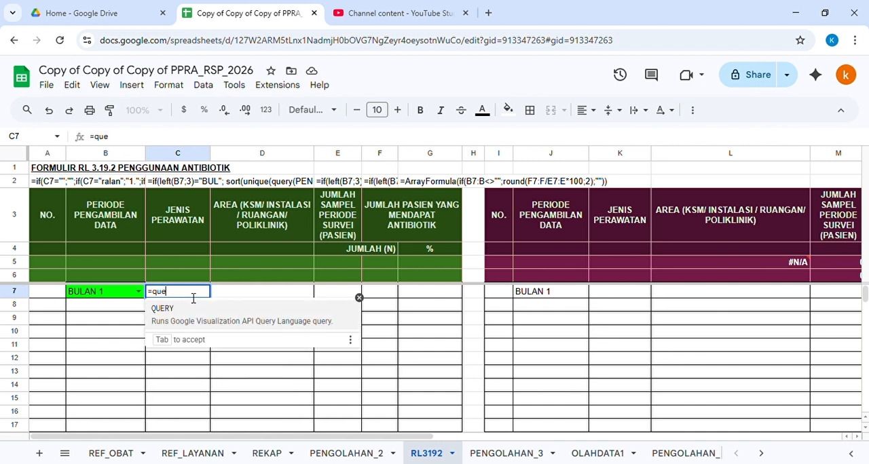
pyautogui.write('ry(')
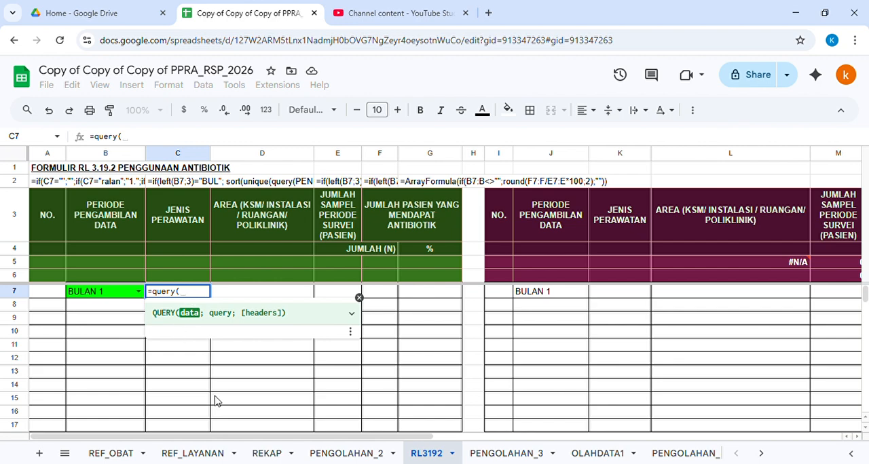
pyautogui.click(346, 454)
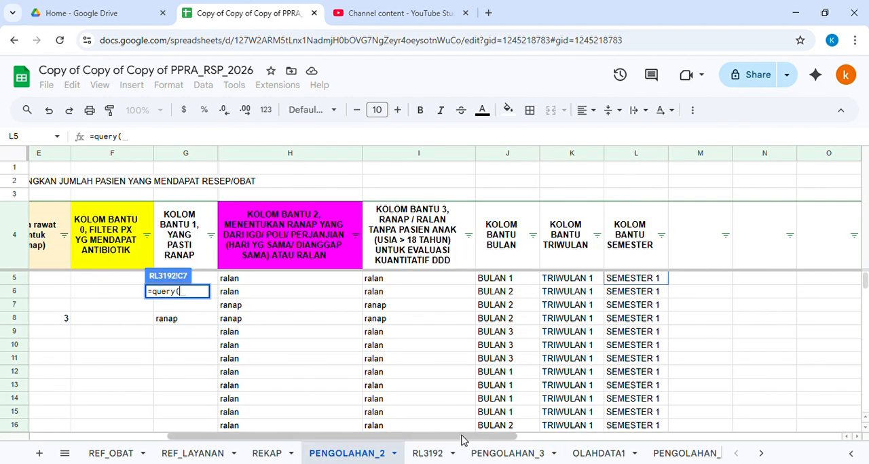
pyautogui.moveTo(462, 437); pyautogui.dragTo(570, 437)
pyautogui.click(65, 278)
pyautogui.keyDown('shift'); pyautogui.click(494, 385); pyautogui.keyUp('shift')
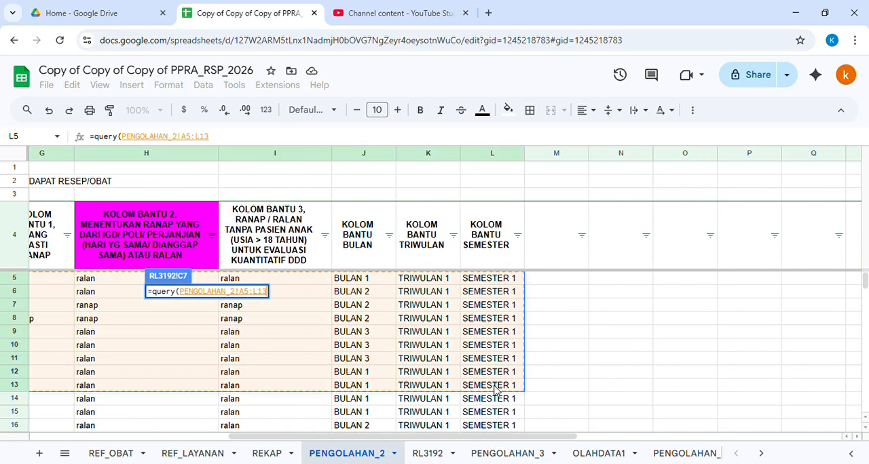
pyautogui.click(333, 144)
pyautogui.press('BackSpace')
pyautogui.press('BackSpace')
pyautogui.write(';')
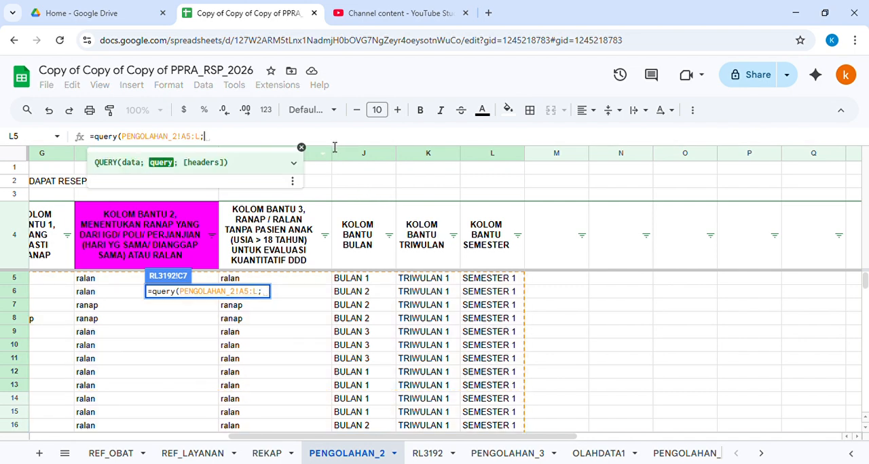
pyautogui.write('"Select')
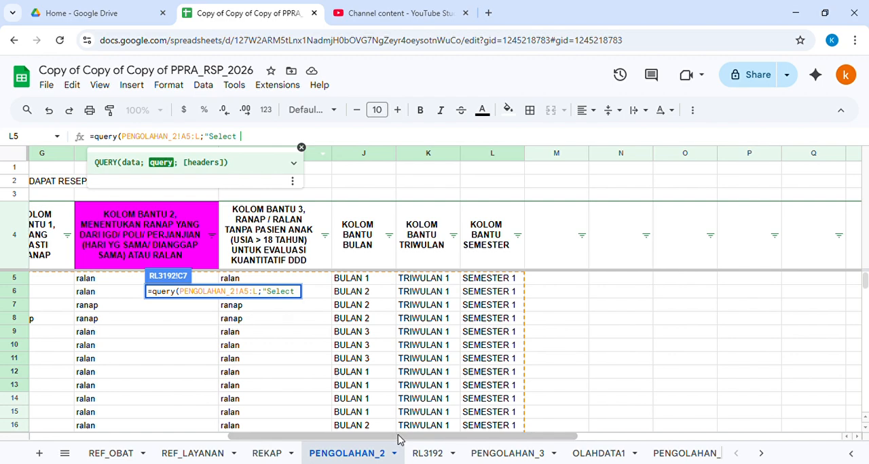
# Step: Begin the query string selecting columns H and D of the source data
pyautogui.moveTo(399, 437); pyautogui.dragTo(289, 453)
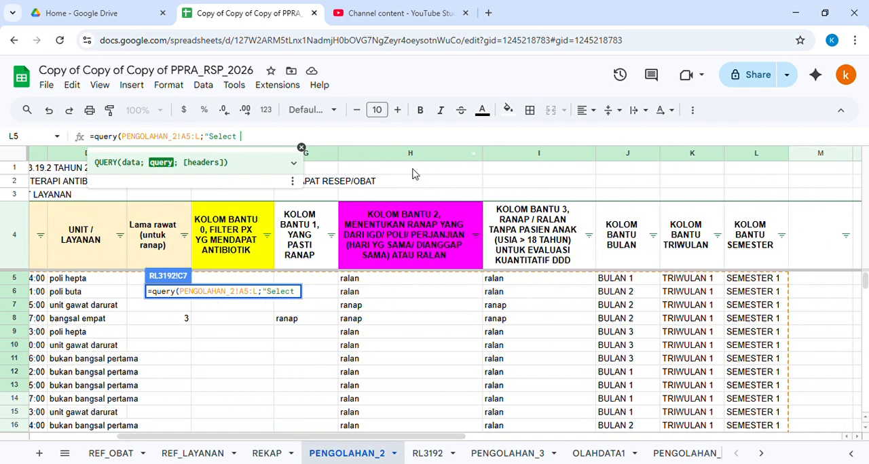
pyautogui.write('H,')
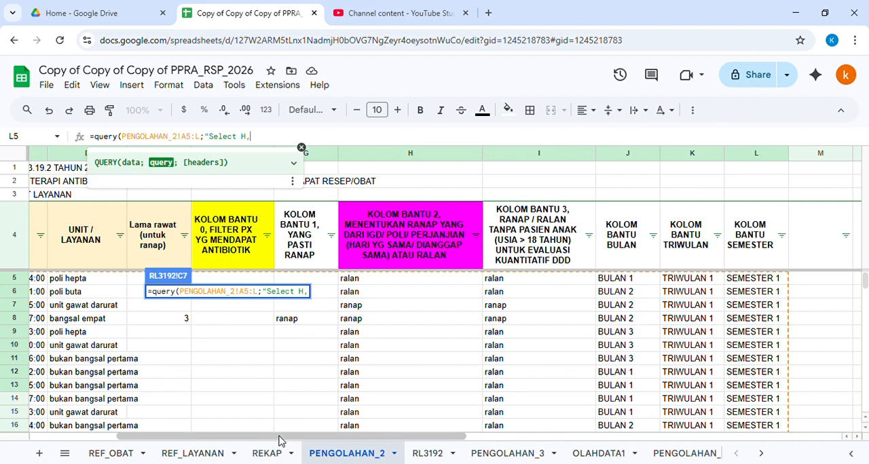
pyautogui.moveTo(279, 441); pyautogui.dragTo(146, 438)
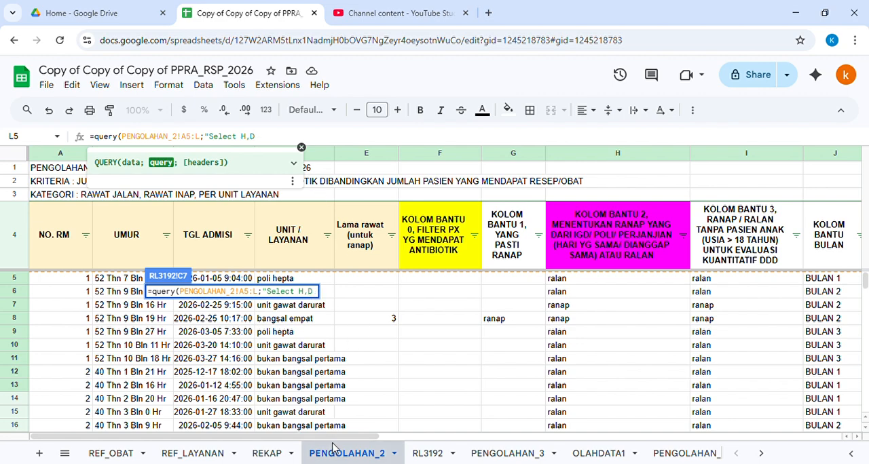
pyautogui.moveTo(360, 438); pyautogui.dragTo(534, 452)
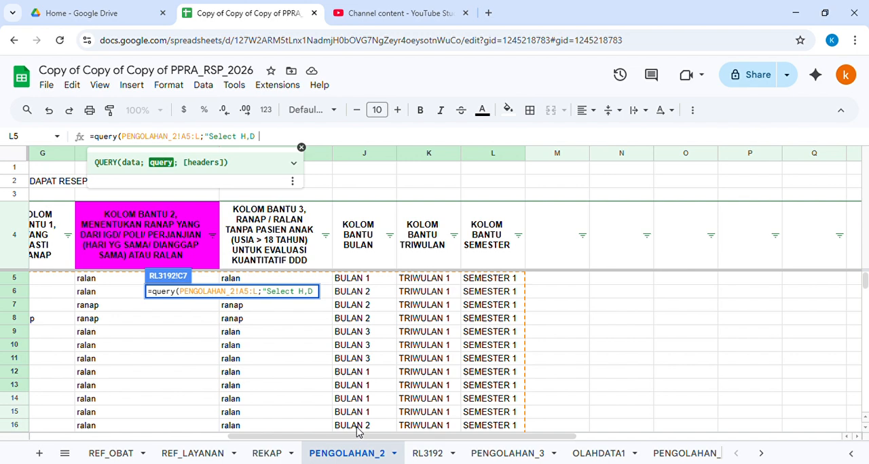
# Step: Add a where clause matching column J like the period in B7, then close the QUERY call
pyautogui.write('where ')
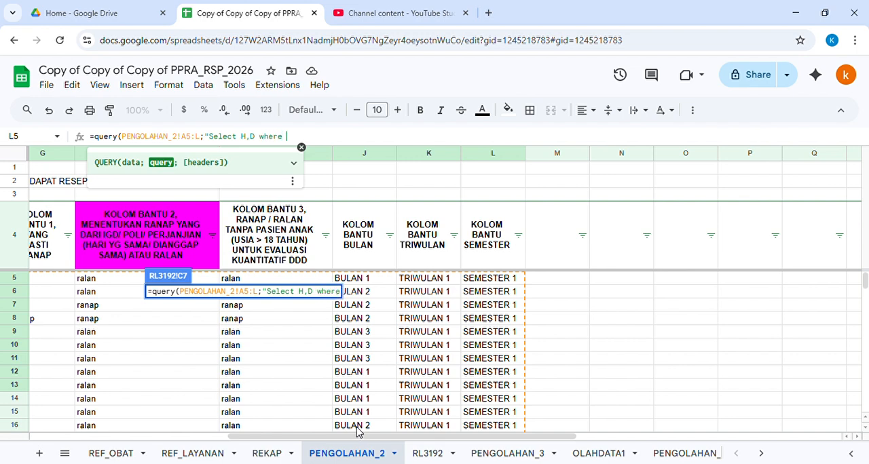
pyautogui.write('(J) like ')
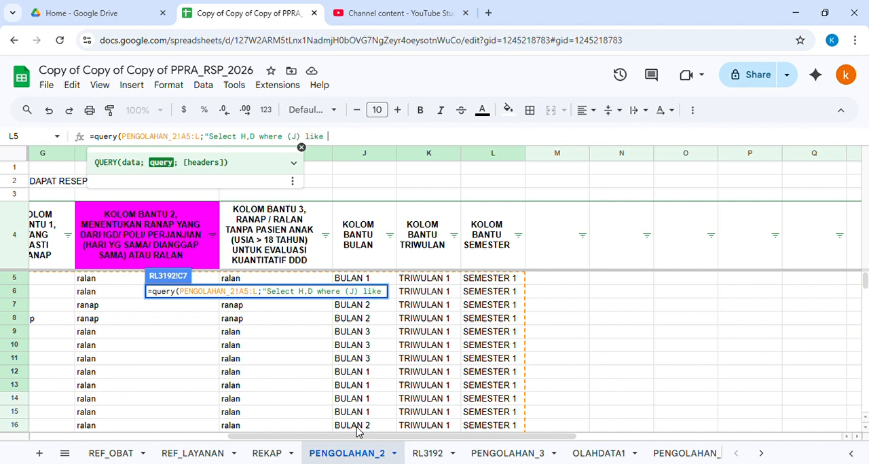
pyautogui.write('\'"&')
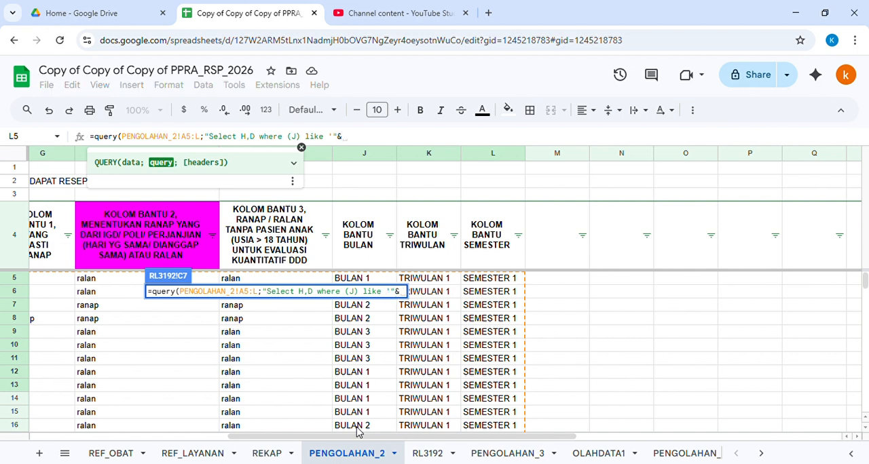
pyautogui.write('B7')
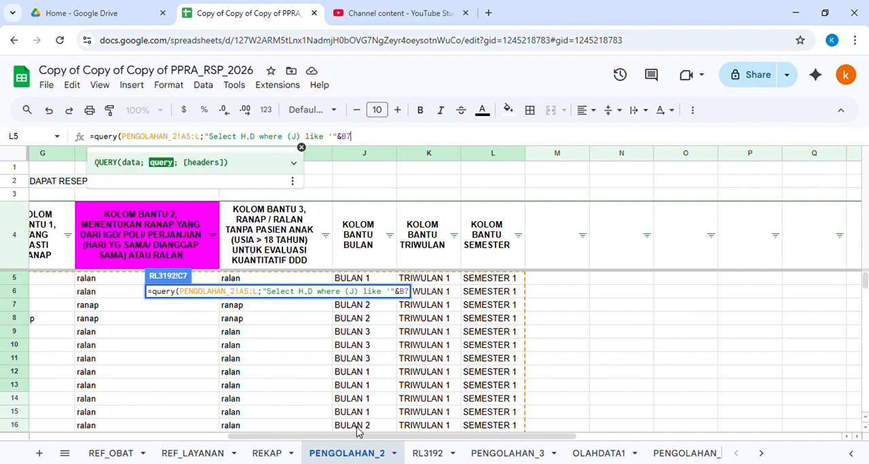
pyautogui.write('&')
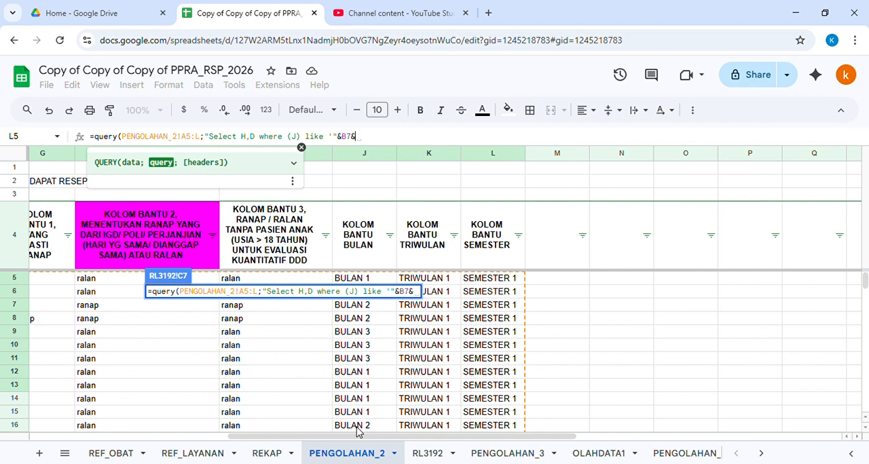
pyautogui.write('"\'"')
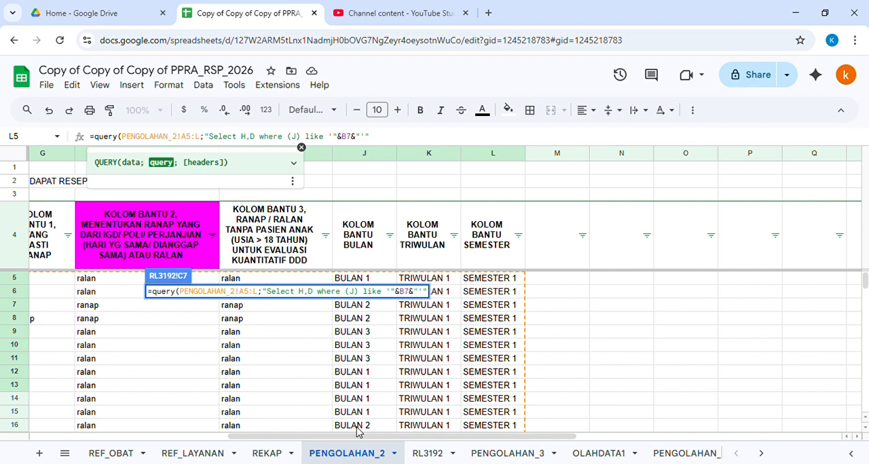
pyautogui.write(')')
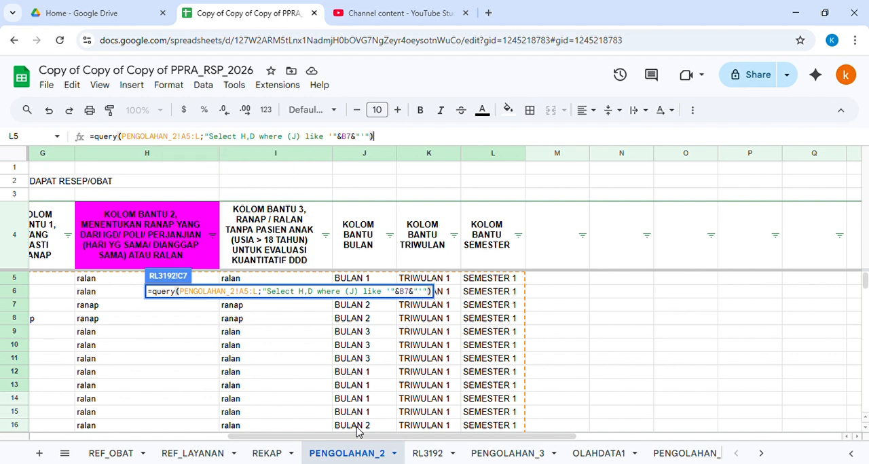
# Step: Wrap the QUERY formula inside UNIQUE
pyautogui.click(95, 138)
pyautogui.write('uniq')
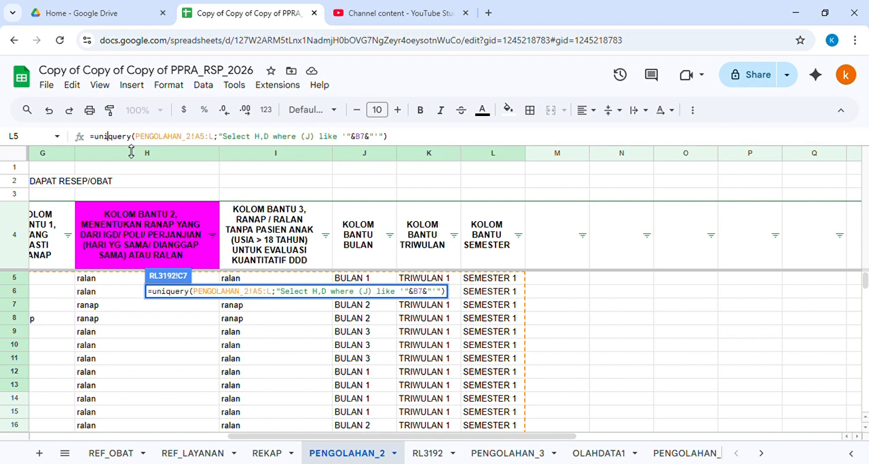
pyautogui.write('ue(')
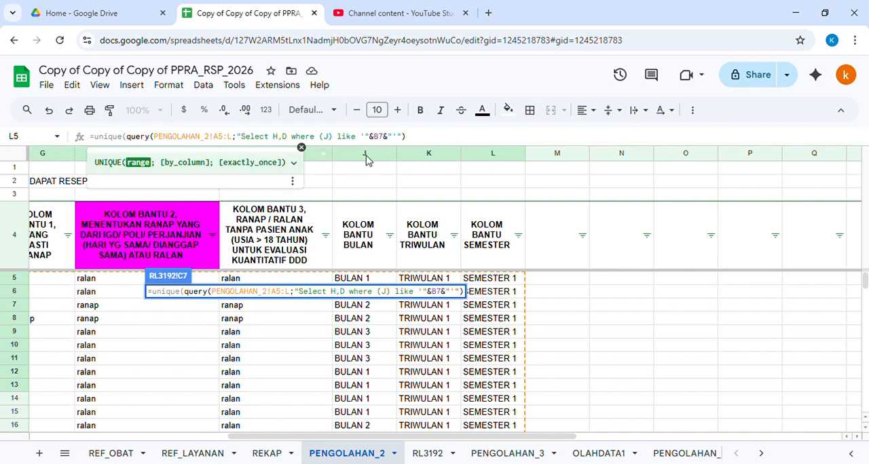
pyautogui.click(440, 136)
pyautogui.write(')')
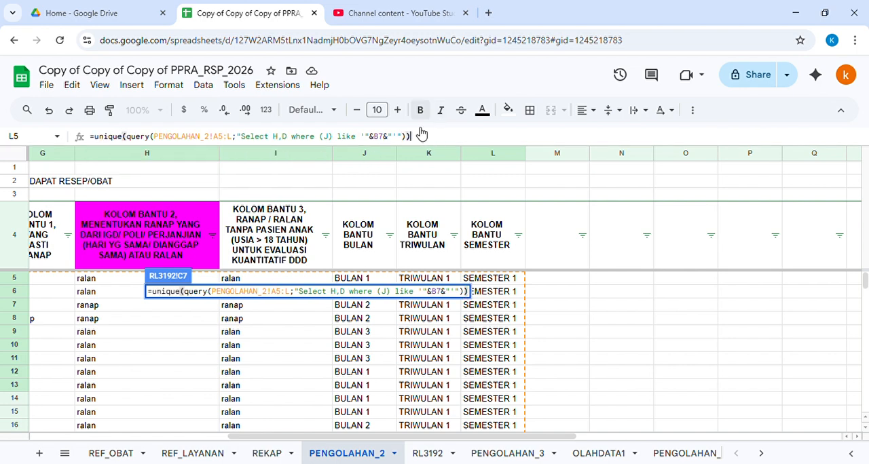
# Step: Wrap the formula in SORT ascending by column 1 then column 2, and enter it
pyautogui.click(93, 137)
pyautogui.write('sort(')
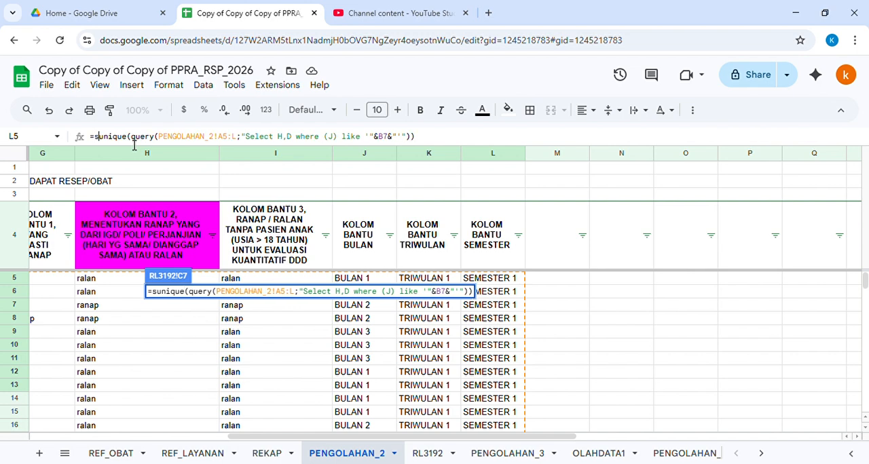
pyautogui.click(449, 138)
pyautogui.write(';1;')
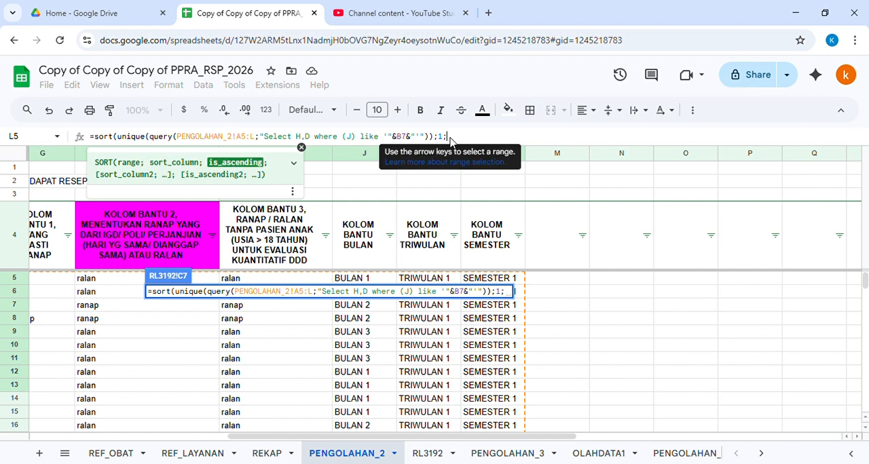
pyautogui.write('true')
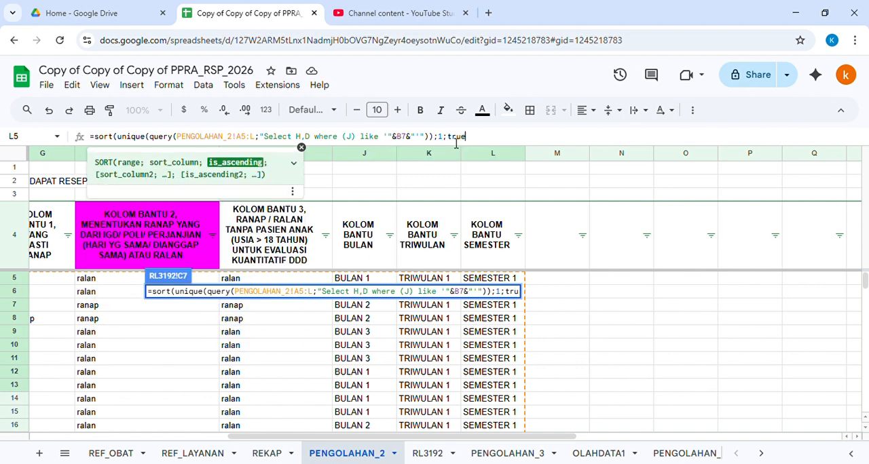
pyautogui.write(';2;t')
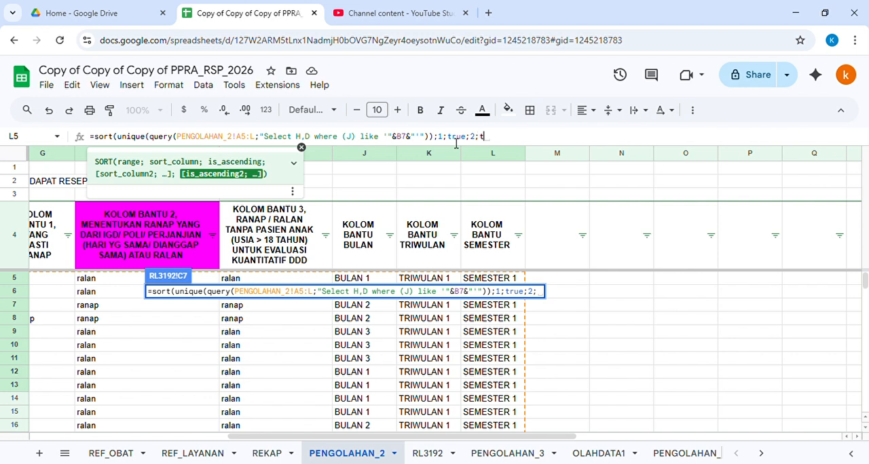
pyautogui.write('rue)')
pyautogui.press('Return')
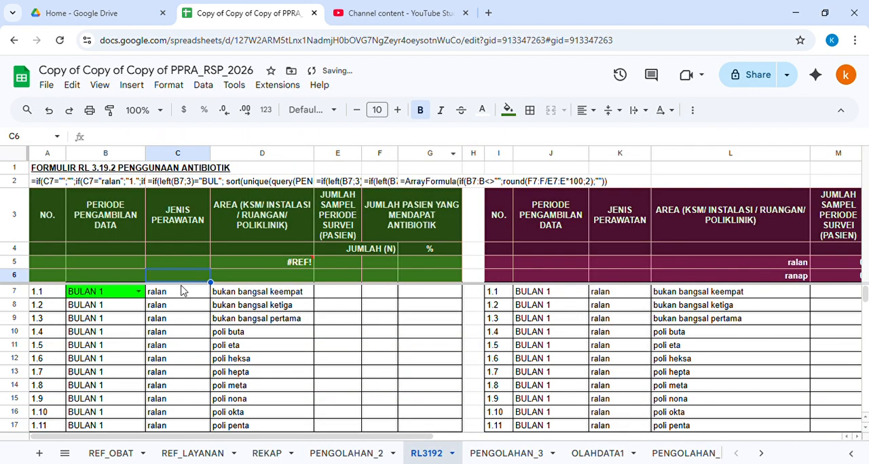
# Step: Inspect the returned care-type and area rows and the formula in D5
pyautogui.click(180, 294)
pyautogui.scroll(-8, 175, 323)
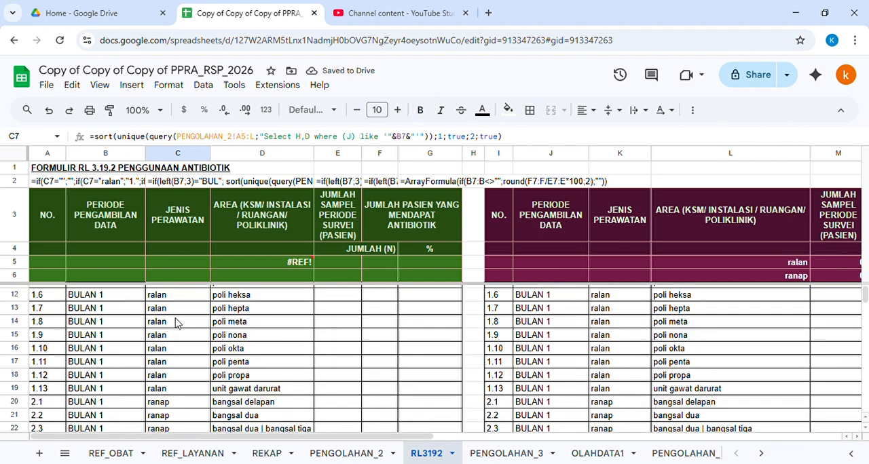
pyautogui.scroll(3, 175, 323)
pyautogui.scroll(5, 175, 323)
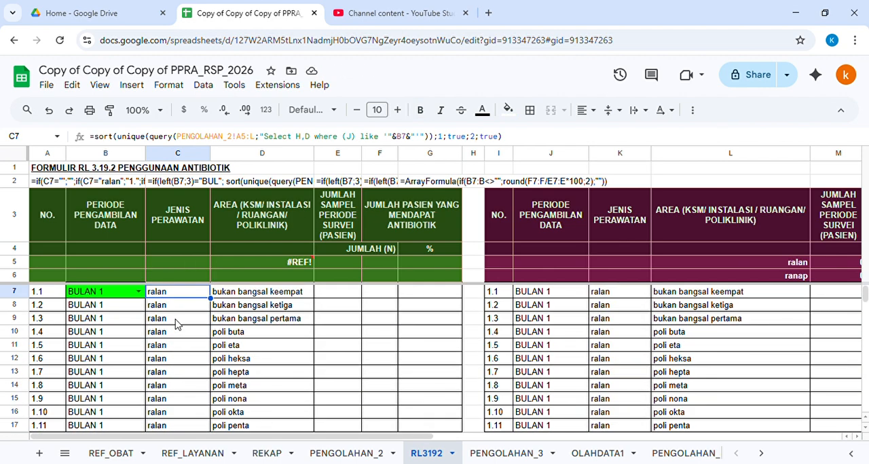
pyautogui.doubleClick(292, 266)
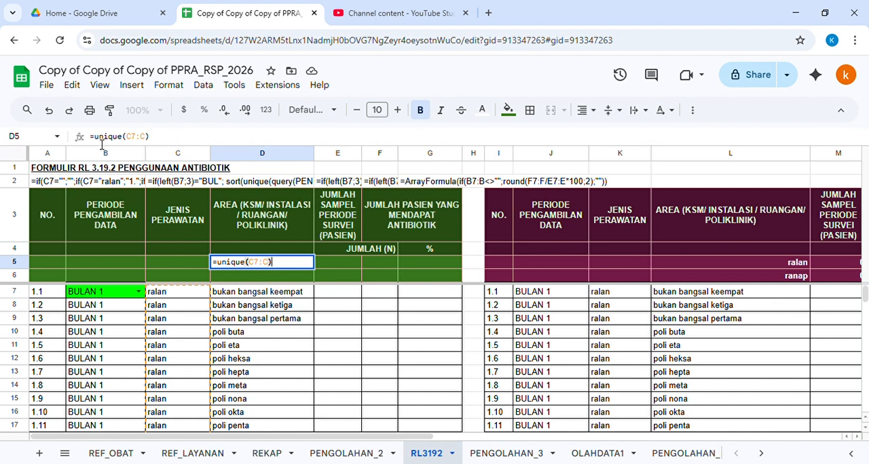
pyautogui.press('Escape')
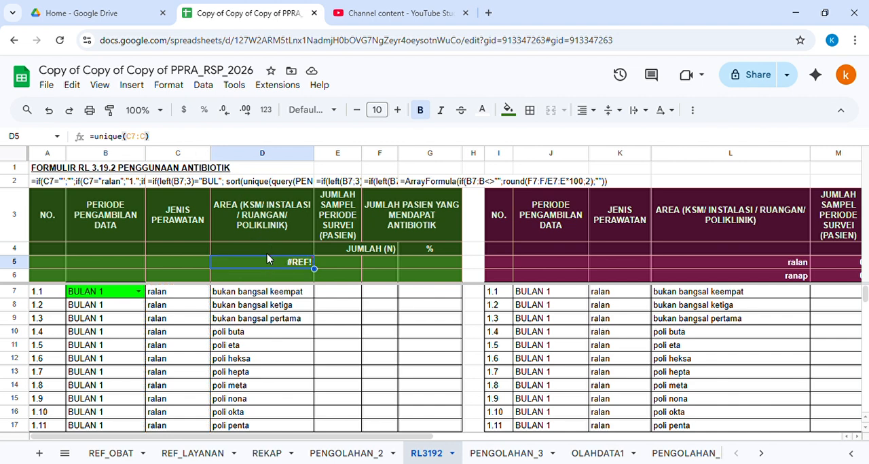
# Step: Replace the D5 formula with a QUERY on C7:C selecting all rows where C is not null
pyautogui.moveTo(270, 264)
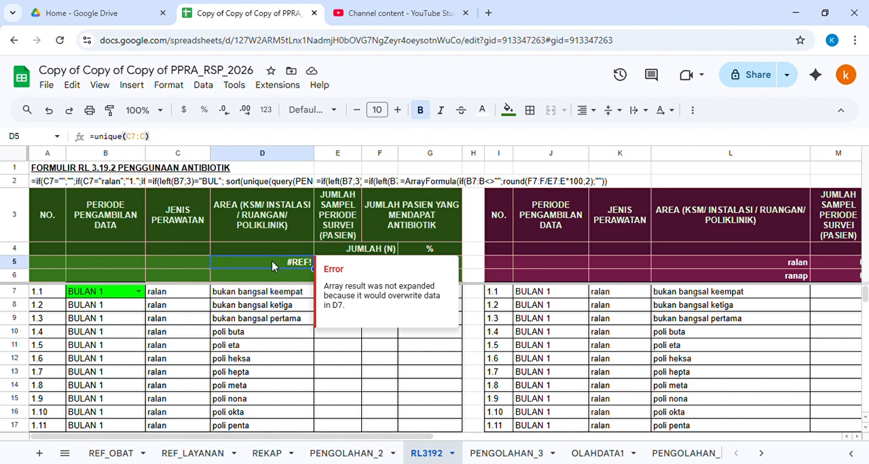
pyautogui.press('BackSpace')
pyautogui.write('=que')
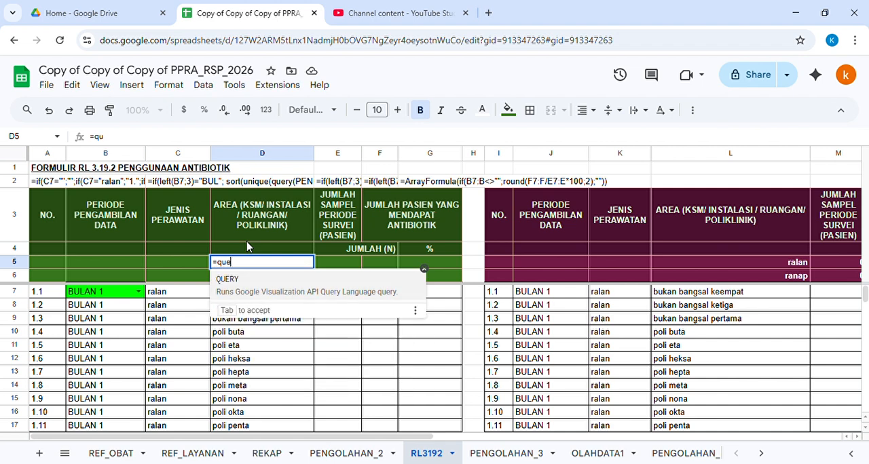
pyautogui.write('ry(')
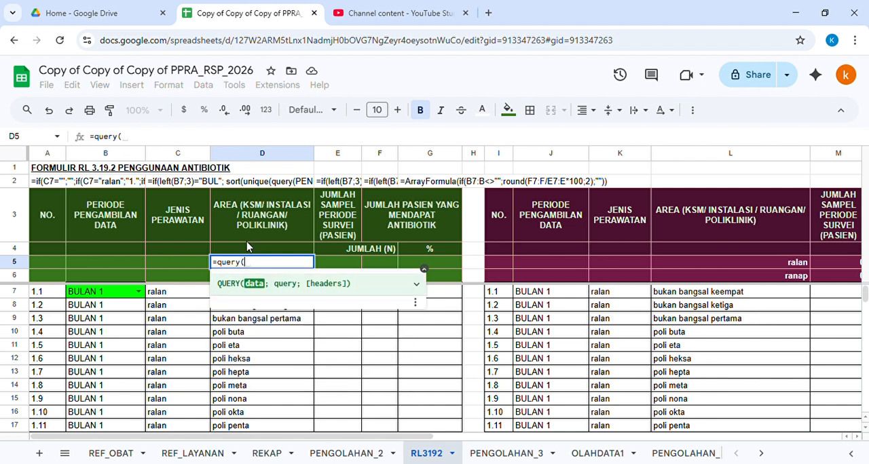
pyautogui.click(171, 293)
pyautogui.write(':C')
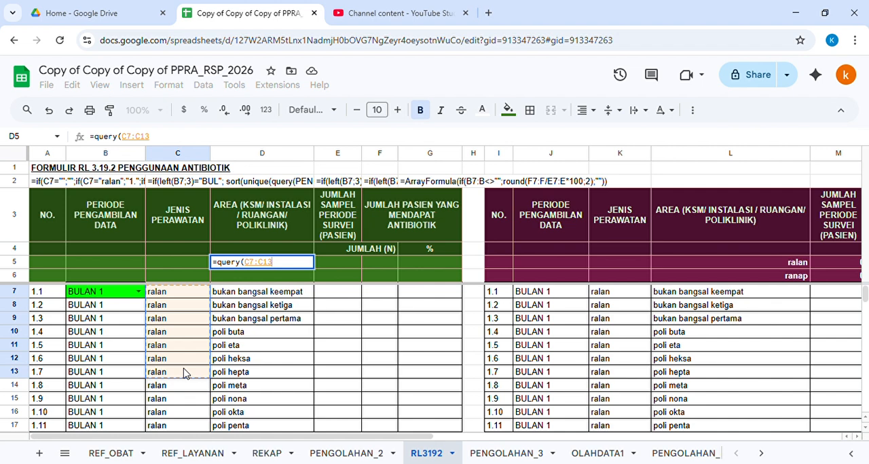
pyautogui.write(';')
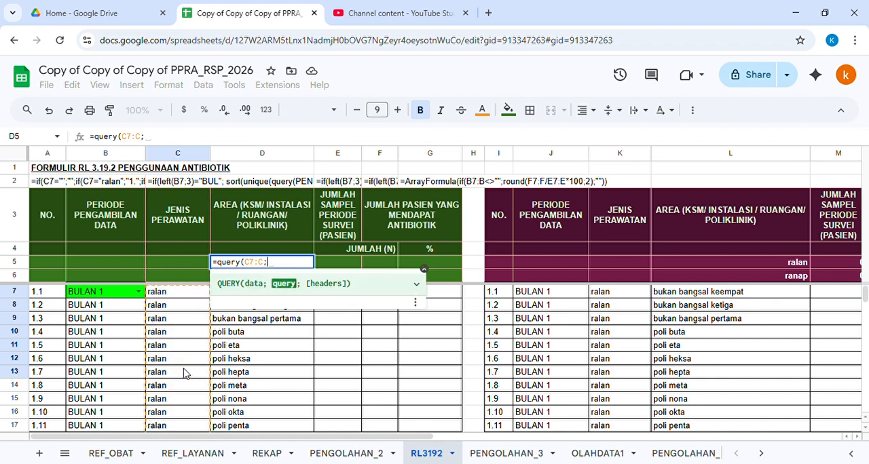
pyautogui.write('"Select *')
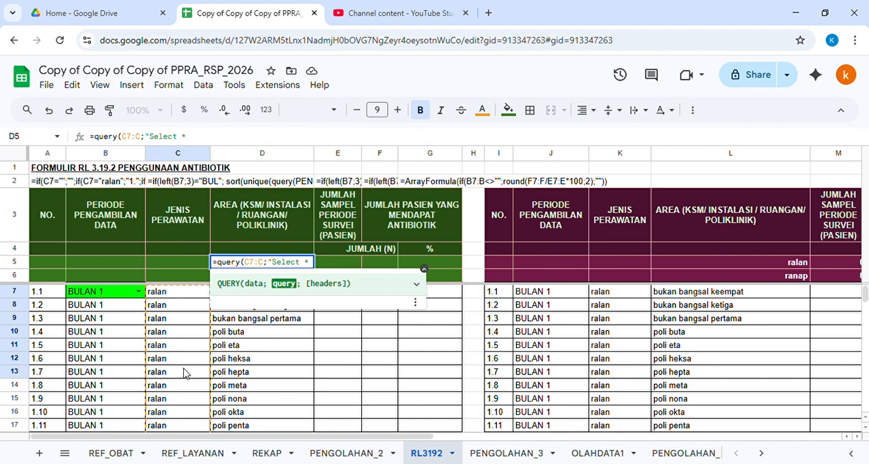
pyautogui.write(' where')
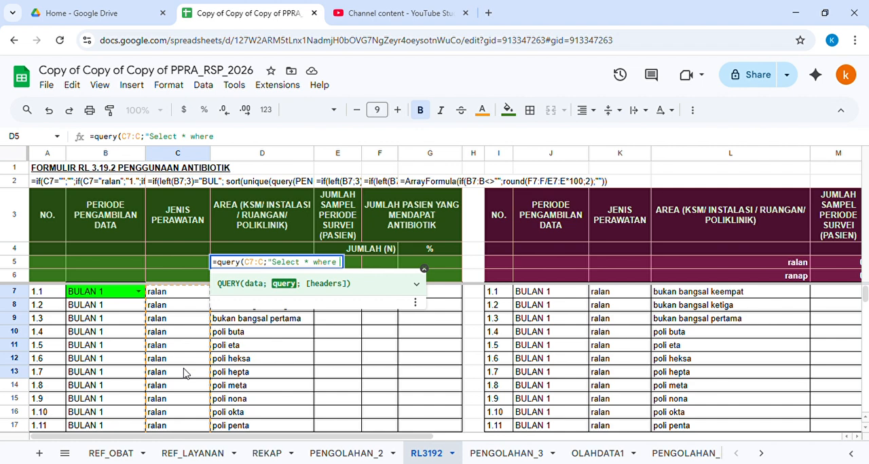
pyautogui.write(' C is not null')
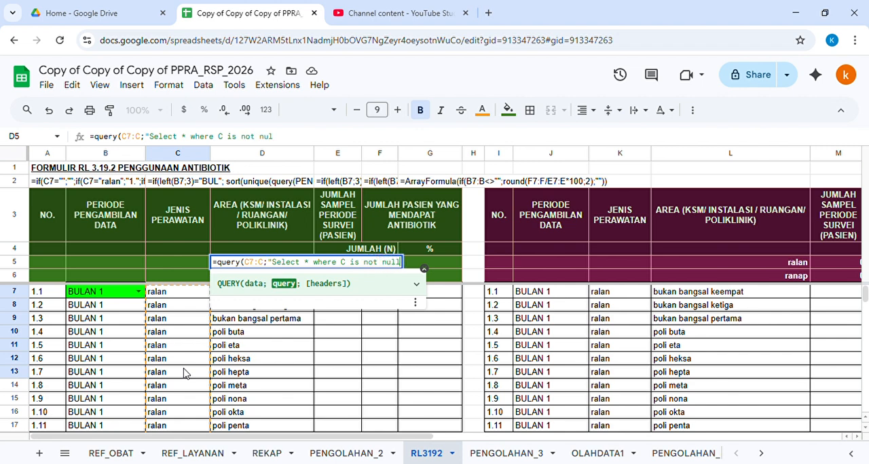
pyautogui.write('")')
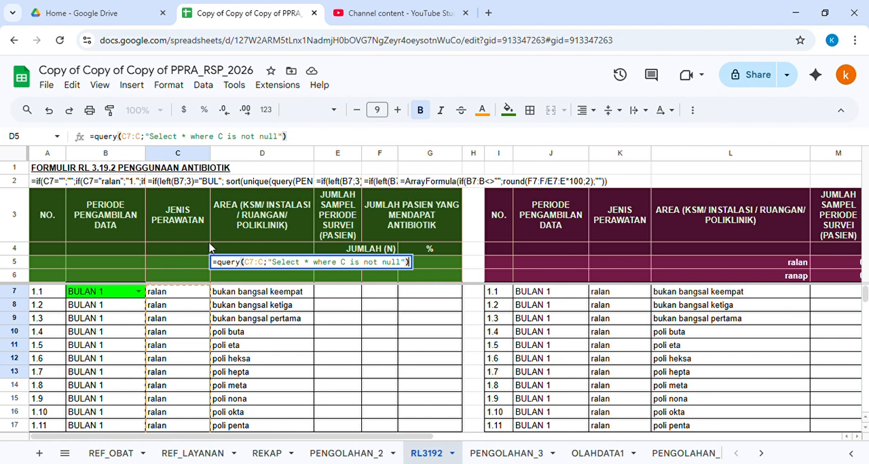
# Step: Wrap the D5 QUERY formula inside UNIQUE and enter it
pyautogui.click(100, 144)
pyautogui.write('unique(')
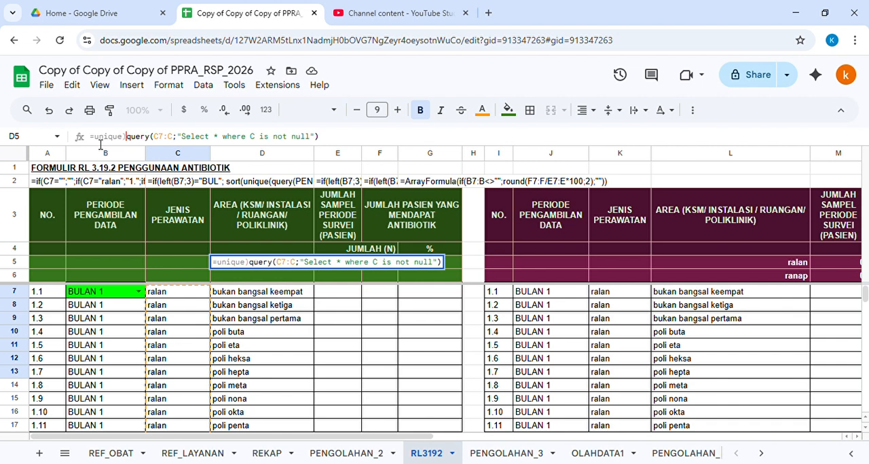
pyautogui.press('BackSpace')
pyautogui.write('(')
pyautogui.click(350, 142)
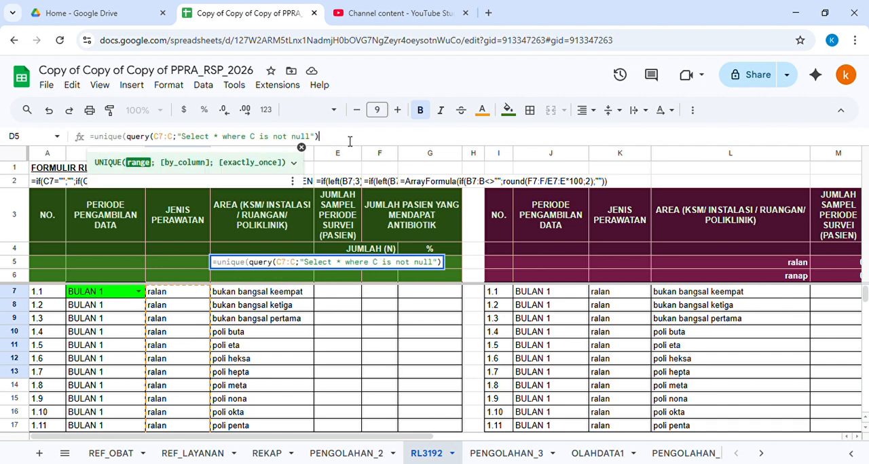
pyautogui.write(')')
pyautogui.press('Return')
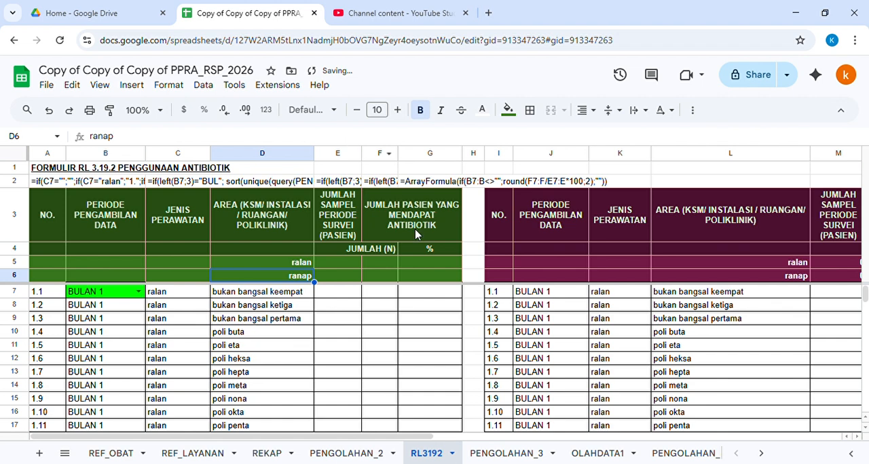
# Step: Test the formula by switching the period in B7 to BULAN 2 and checking the listed areas
pyautogui.click(181, 297)
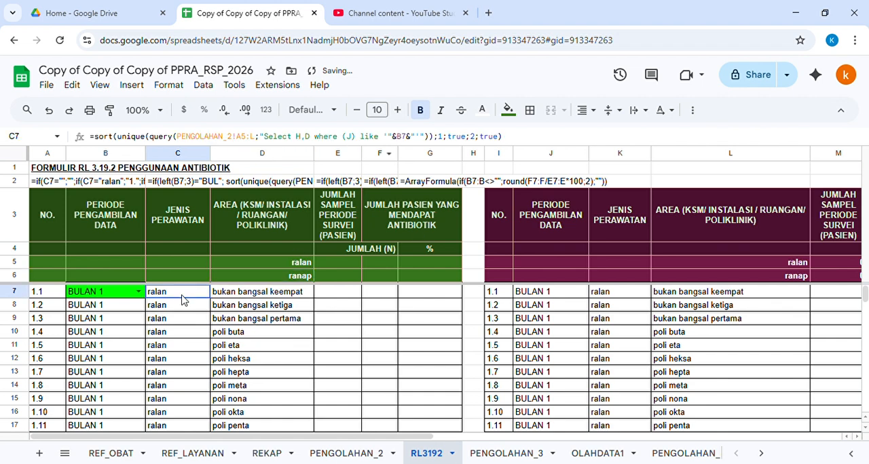
pyautogui.click(139, 292)
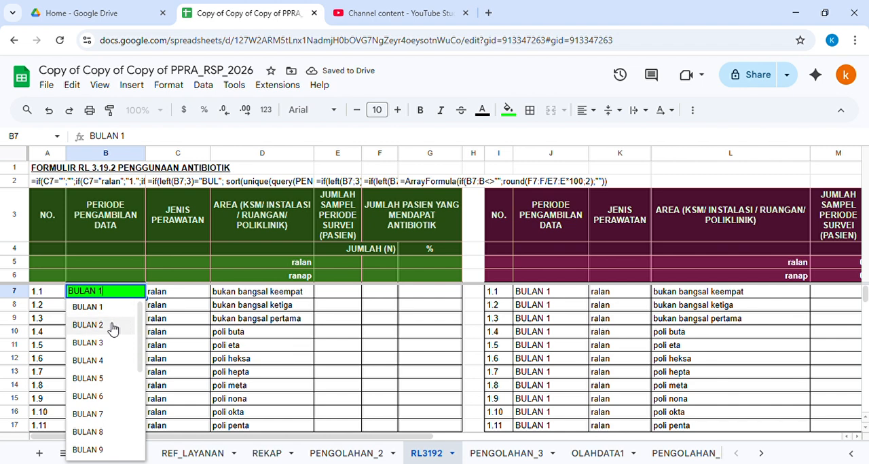
pyautogui.click(113, 326)
pyautogui.click(169, 250)
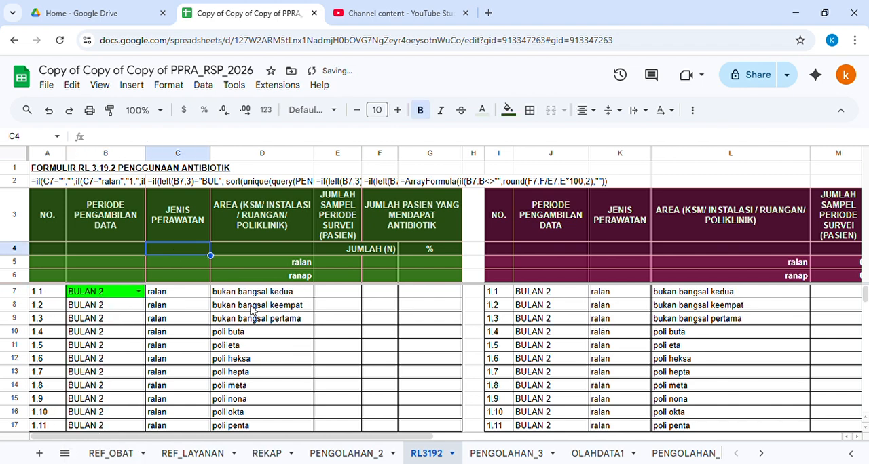
pyautogui.click(262, 307)
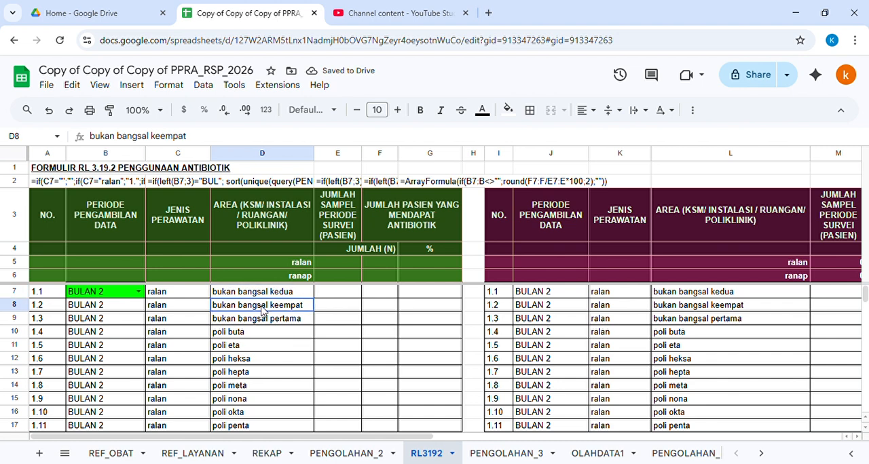
# Step: Switch the period in B7 to BULAN 3 and check the updated care types and areas
pyautogui.click(139, 293)
pyautogui.click(113, 343)
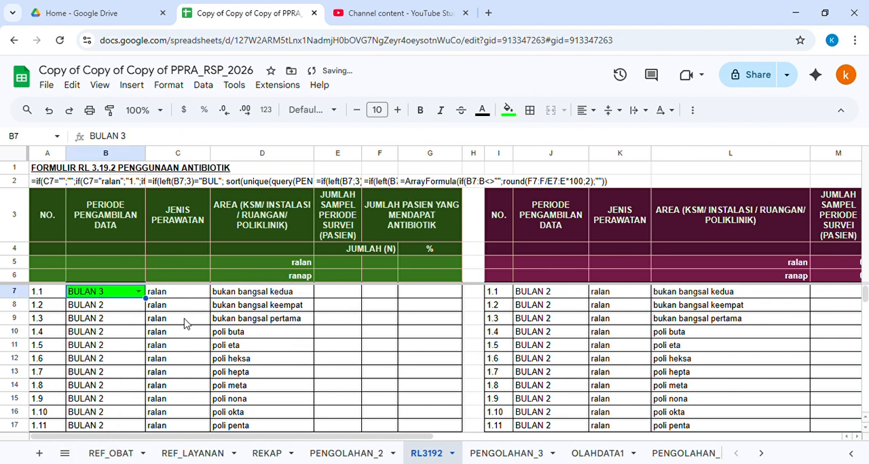
pyautogui.click(289, 296)
pyautogui.click(275, 307)
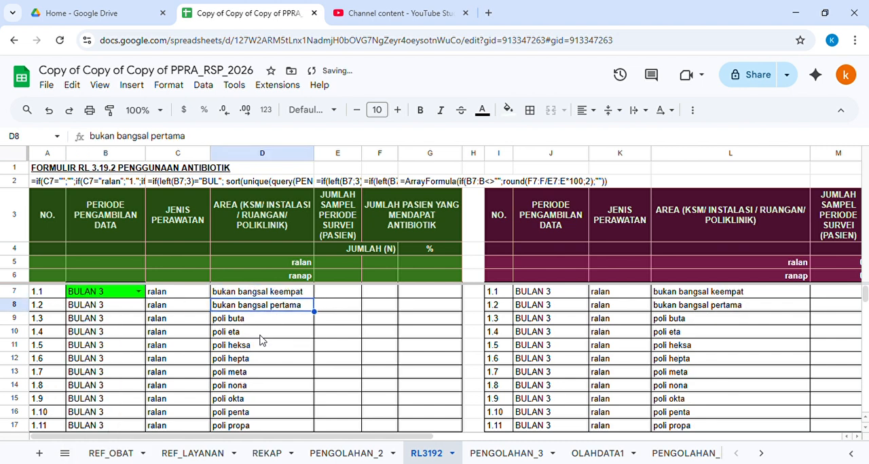
pyautogui.click(262, 334)
# Step: Set the period in B7 to TRIWULAN 1 and inspect the formula in C7
pyautogui.doubleClick(172, 295)
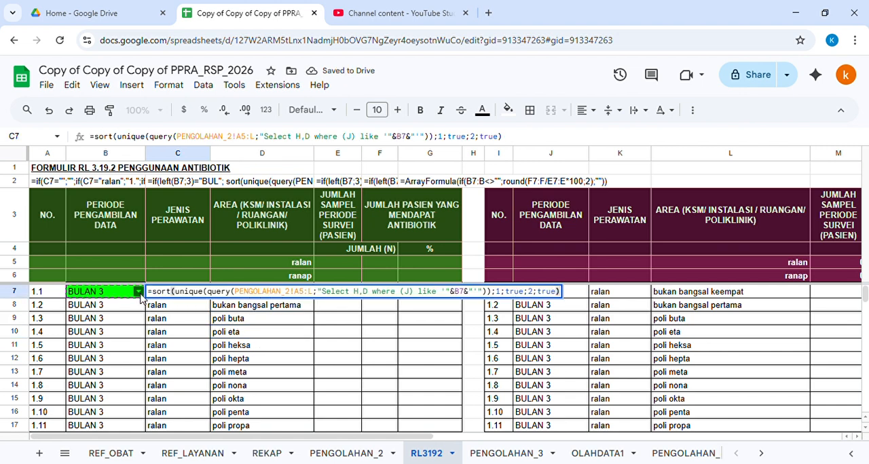
pyautogui.click(139, 266)
pyautogui.click(138, 291)
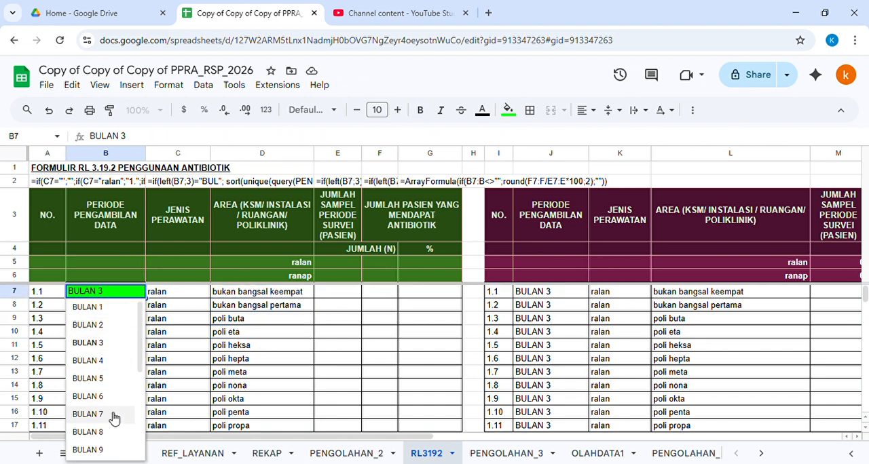
pyautogui.scroll(-5, 109, 407)
pyautogui.click(95, 338)
pyautogui.click(188, 249)
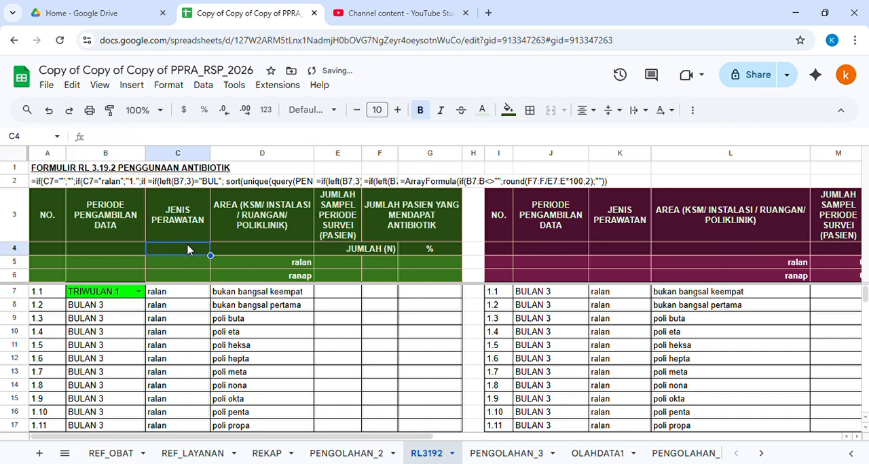
pyautogui.click(173, 292)
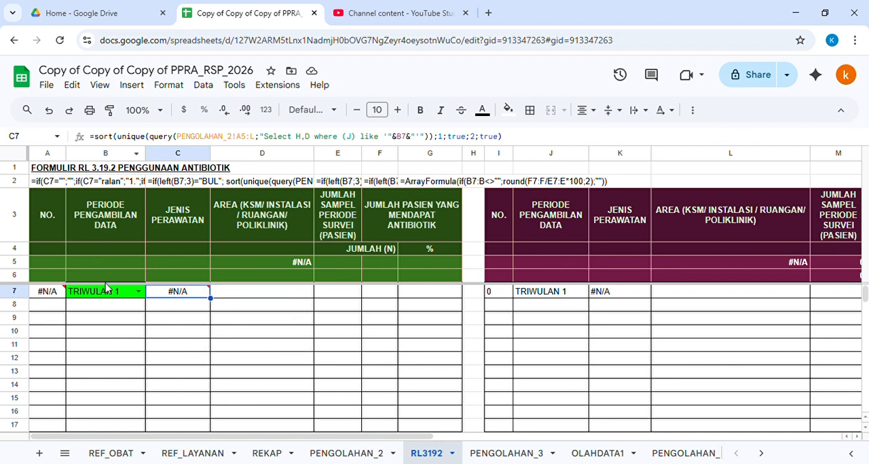
pyautogui.click(101, 144)
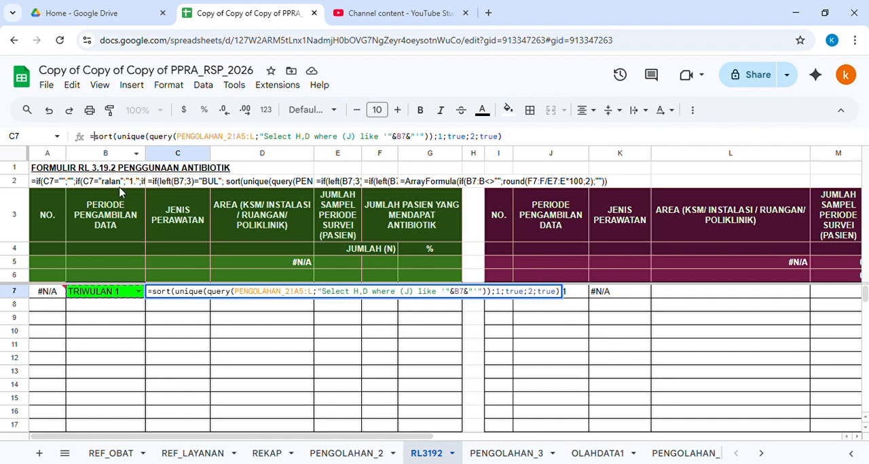
pyautogui.click(114, 251)
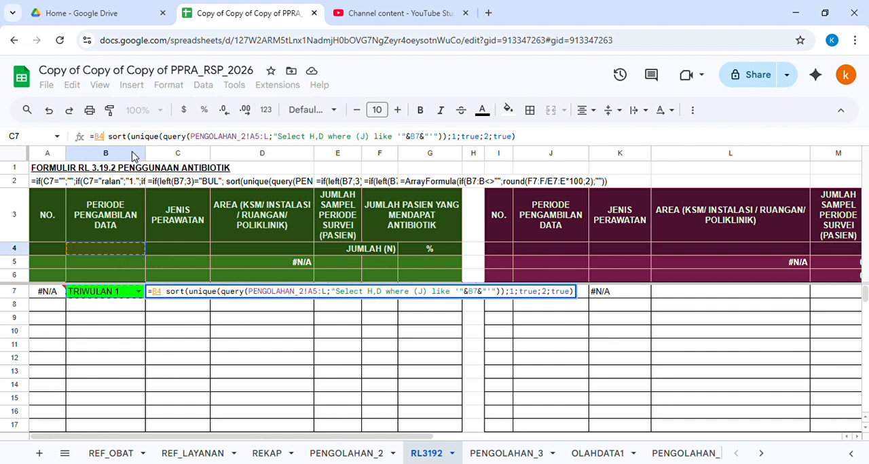
pyautogui.press('Escape')
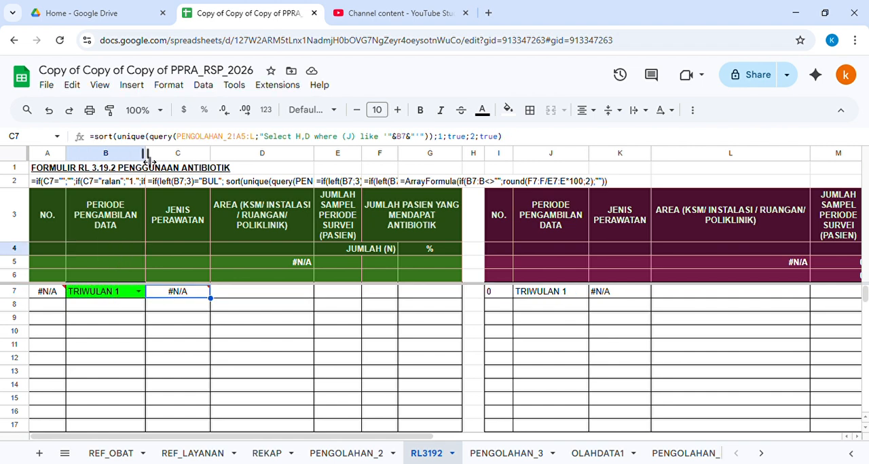
# Step: Wrap the C7 formula in IF, testing whether left(B7;3) equals "BUL", with the sort formula as the true value
pyautogui.click(100, 142)
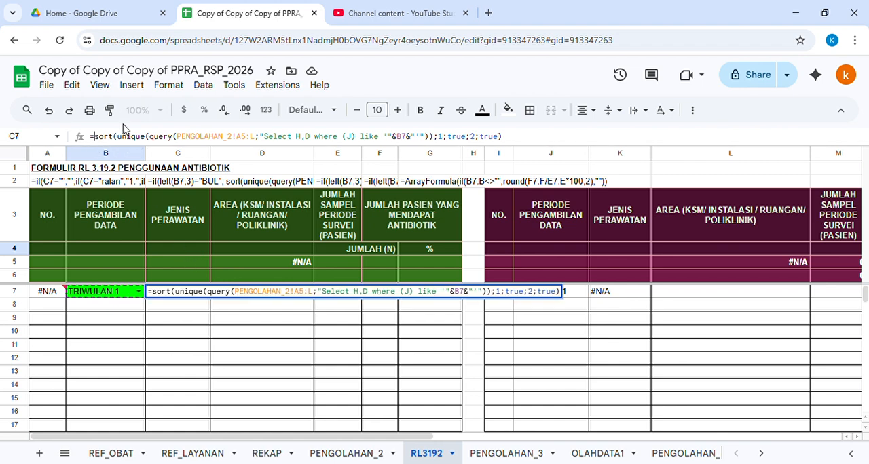
pyautogui.write('if(')
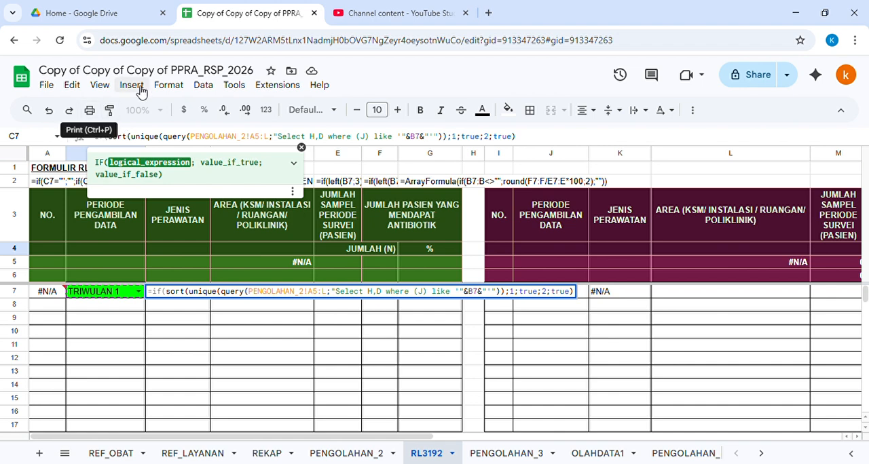
pyautogui.write('left(')
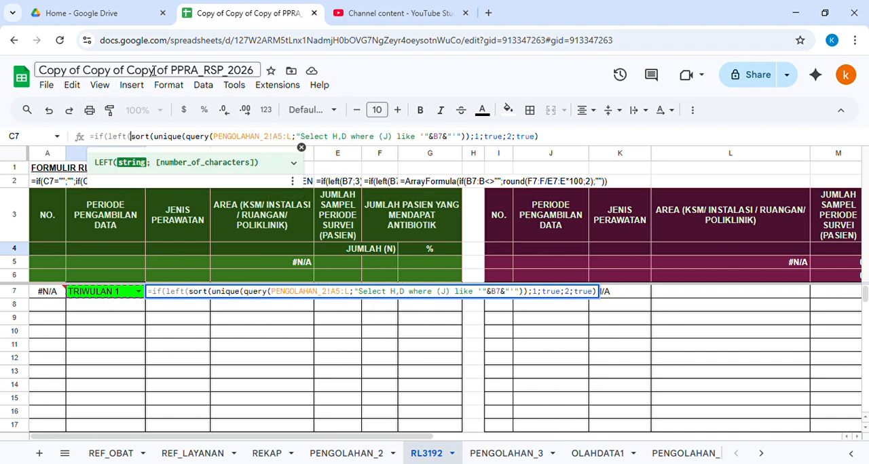
pyautogui.write('B7;')
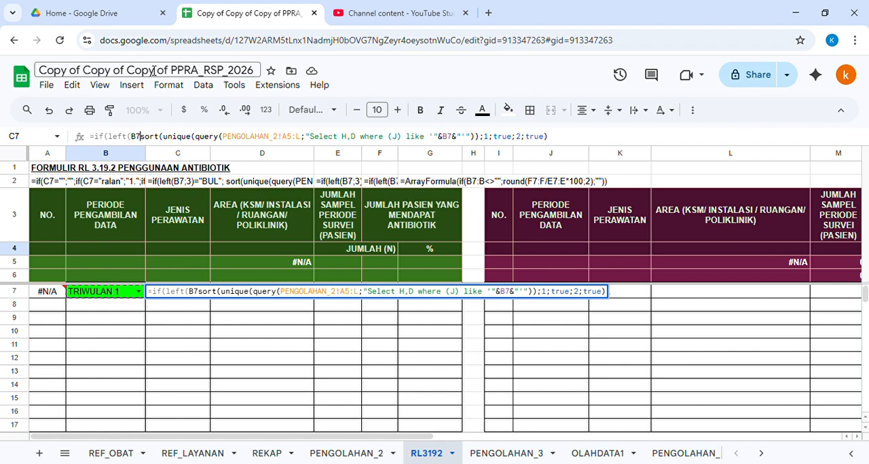
pyautogui.write('3')
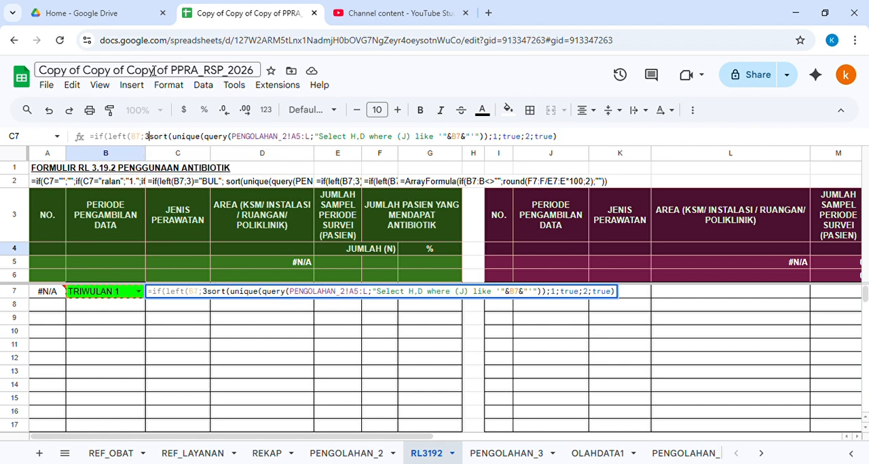
pyautogui.write(')=')
pyautogui.write('"')
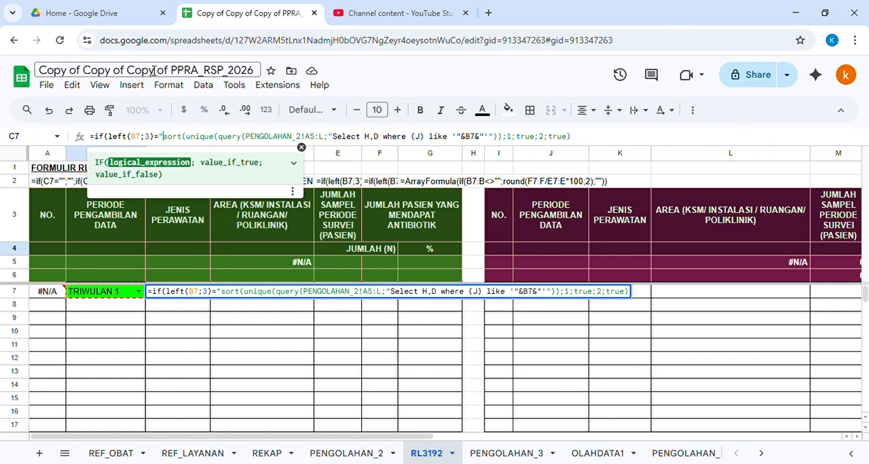
pyautogui.write('BUL";')
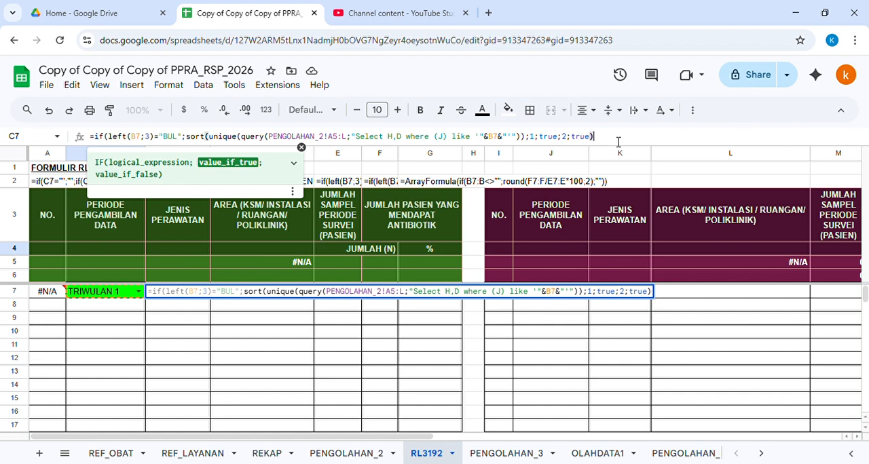
pyautogui.write(';')
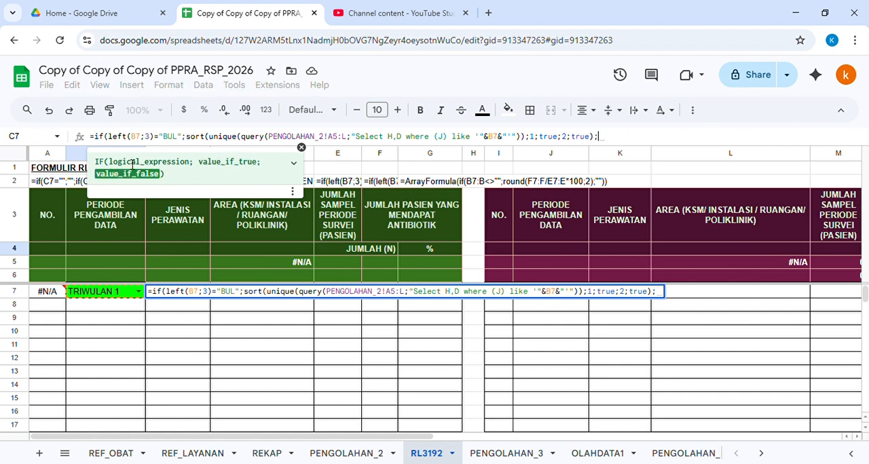
# Step: Copy the sort formula in C7 and paste a copy of it as the IF's value_if_false
pyautogui.moveTo(95, 138); pyautogui.dragTo(609, 139)
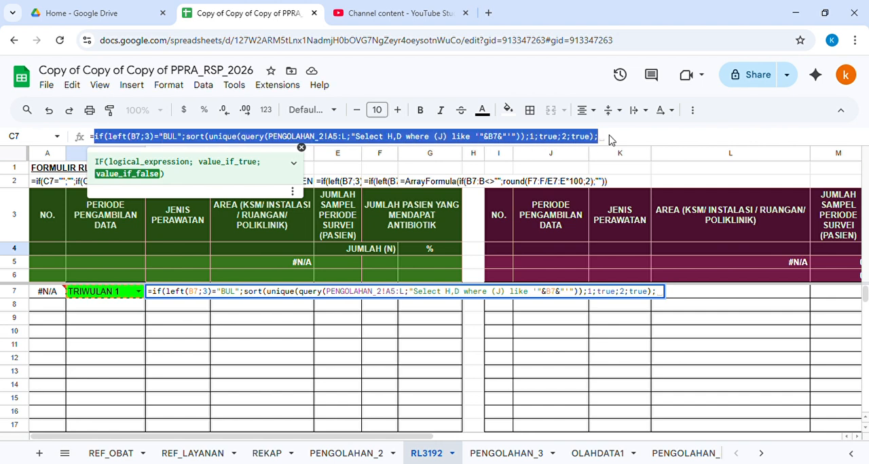
pyautogui.hotkey('ctrl', 'c')
pyautogui.click(629, 137)
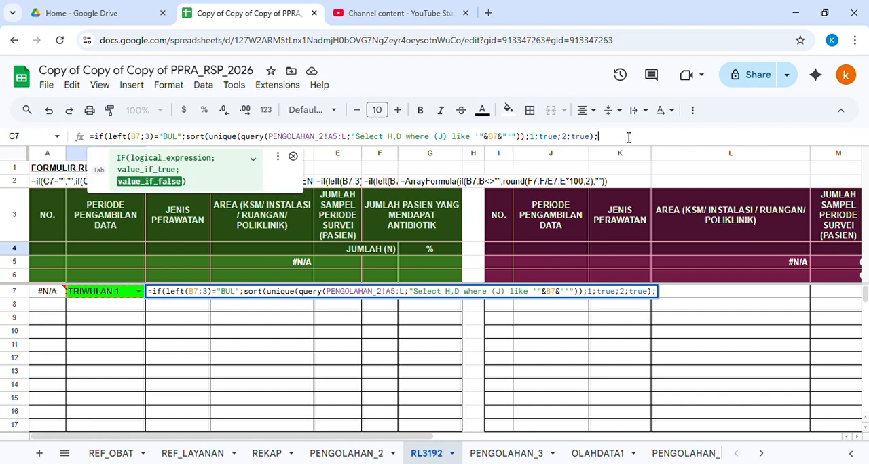
pyautogui.hotkey('ctrl', 'v')
pyautogui.moveTo(497, 151); pyautogui.dragTo(488, 246)
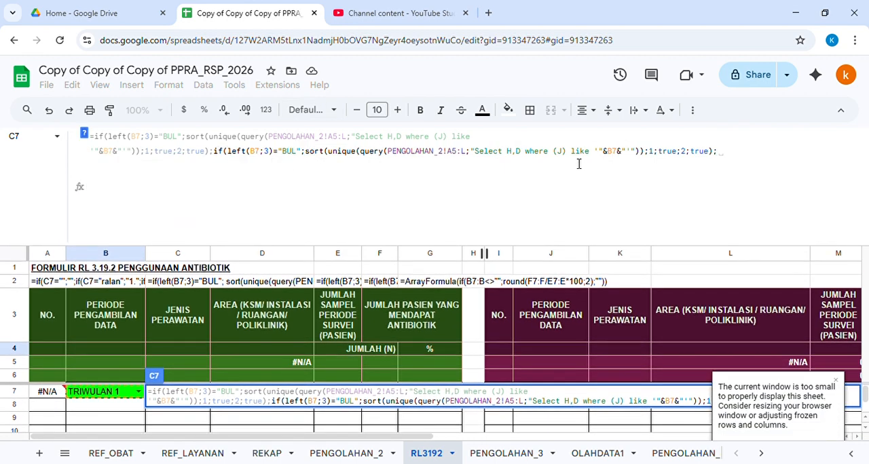
# Step: In the pasted copy, change the test text to "TRI" and the queried column from J to K
pyautogui.doubleClick(287, 156)
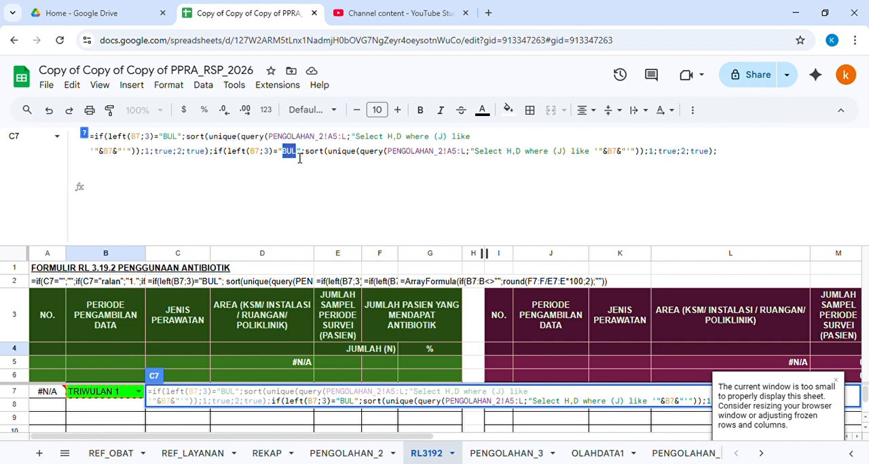
pyautogui.write('TRI')
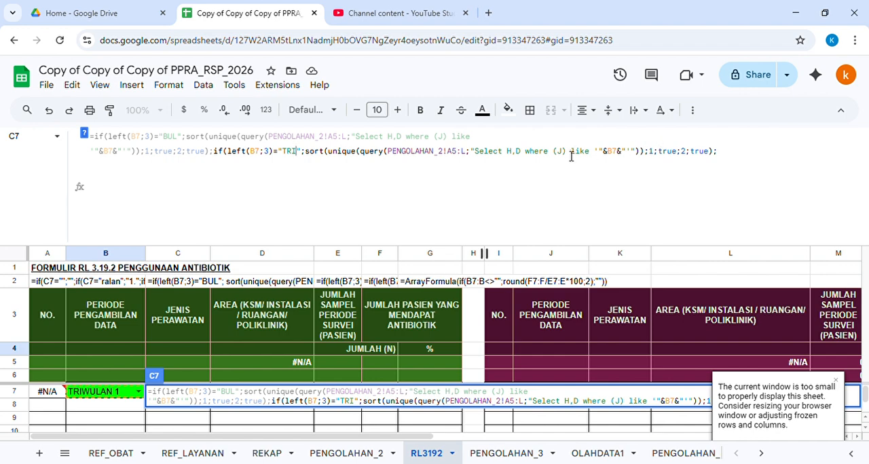
pyautogui.doubleClick(565, 154)
pyautogui.write('K')
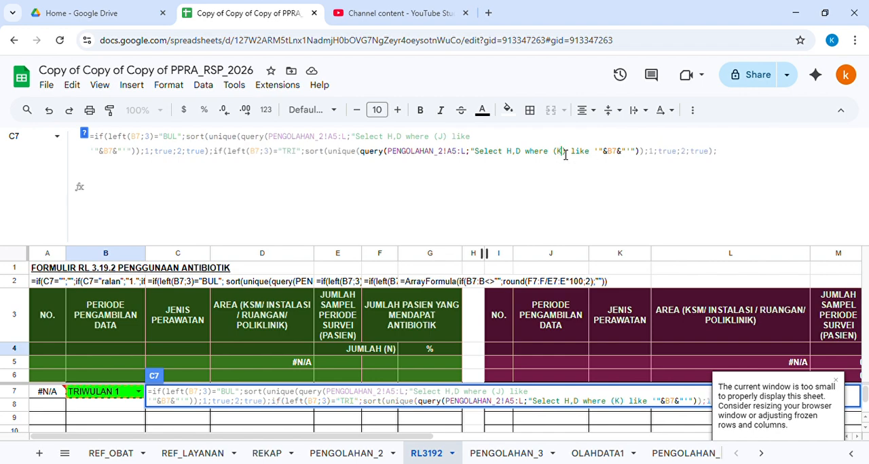
# Step: Append another copy as the next false value, changing its test to "SEM" and the queried column to L
pyautogui.click(736, 158)
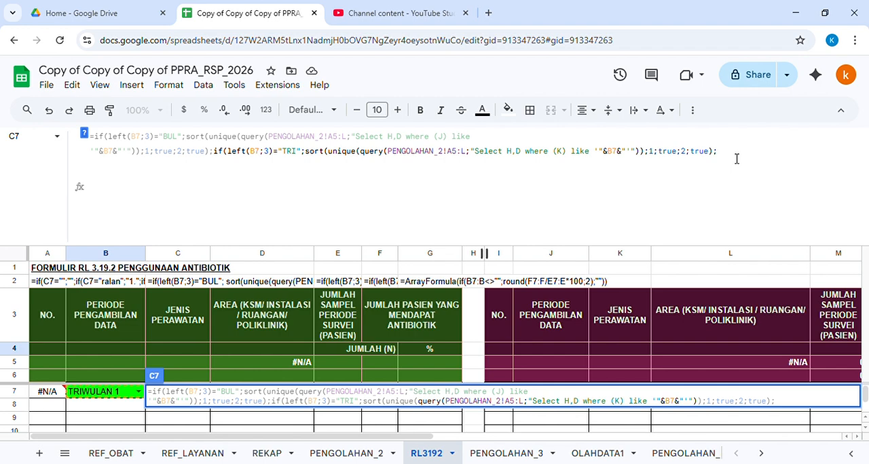
pyautogui.hotkey('ctrl', 'v')
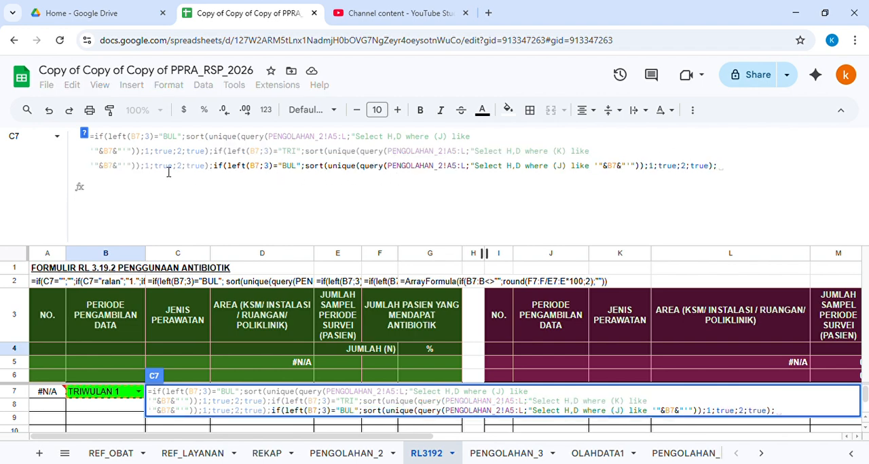
pyautogui.doubleClick(288, 170)
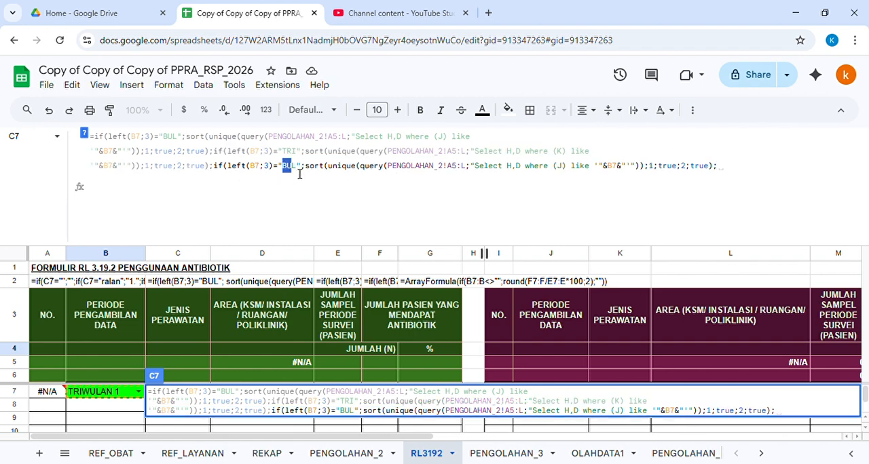
pyautogui.write('SEM')
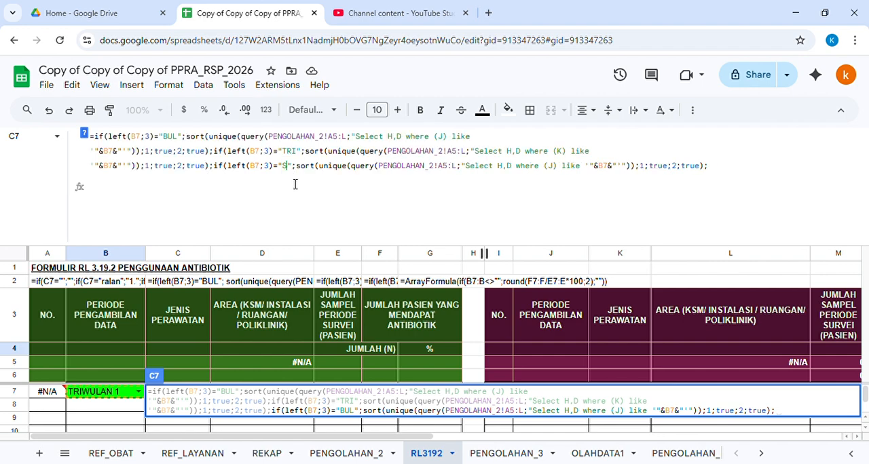
pyautogui.doubleClick(560, 167)
pyautogui.write('L')
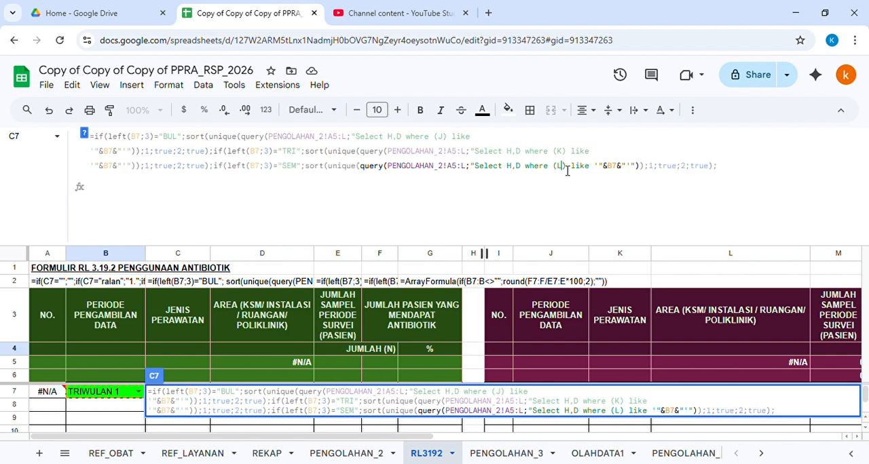
pyautogui.click(738, 169)
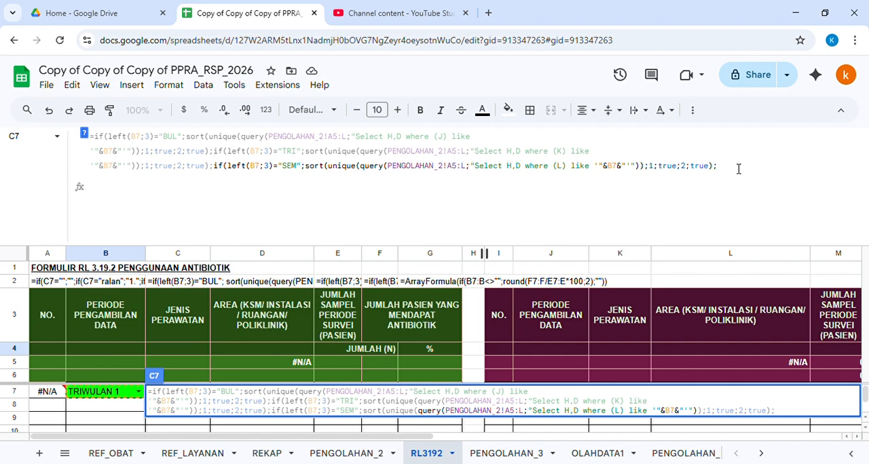
pyautogui.press('BackSpace')
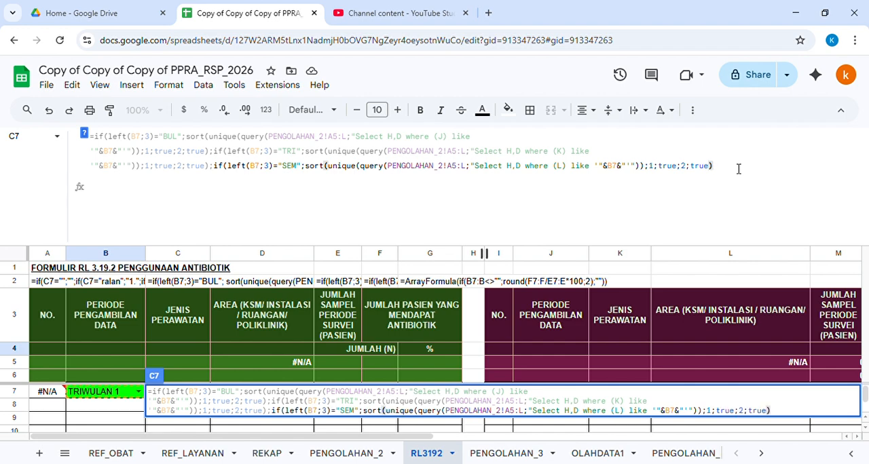
# Step: Finish the nested IFs with an empty string "" as the last false value, close the parentheses and enter the formula
pyautogui.click(83, 133)
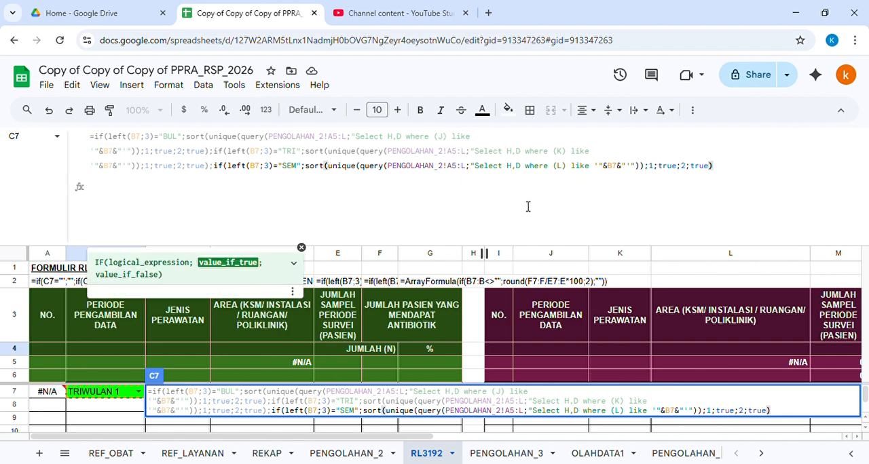
pyautogui.write(';""')
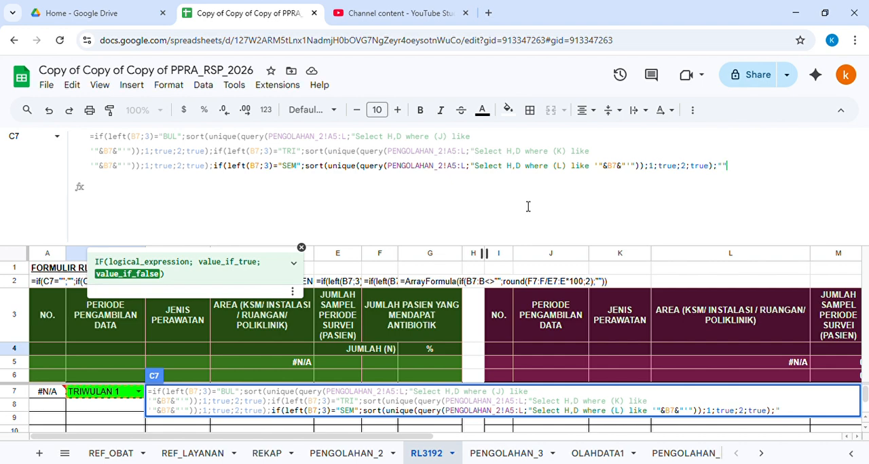
pyautogui.write(')))')
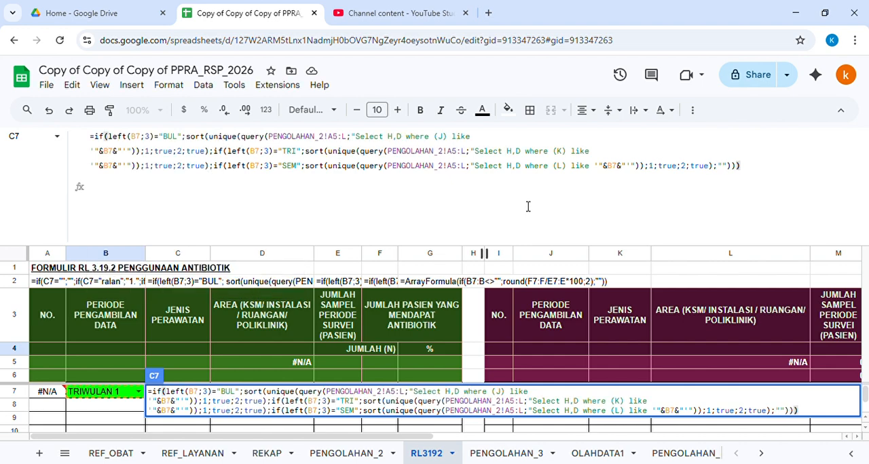
pyautogui.press('Return')
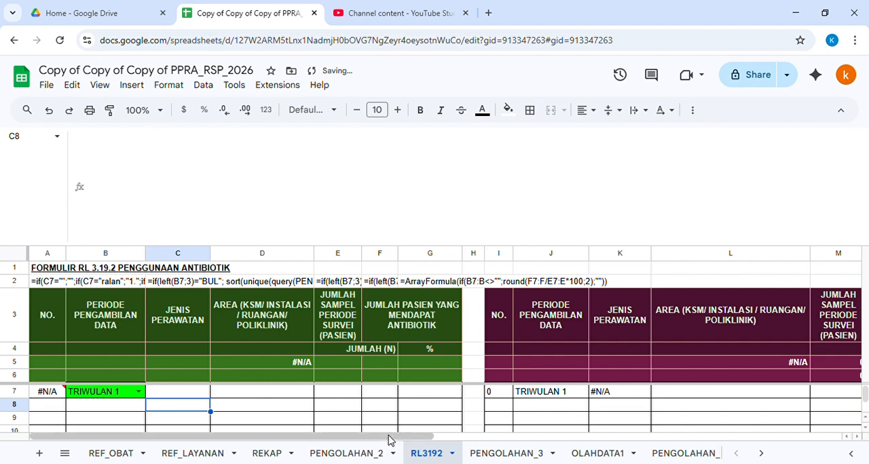
# Step: Test the formula by setting the period in B7 to SEMESTER 1
pyautogui.click(175, 333)
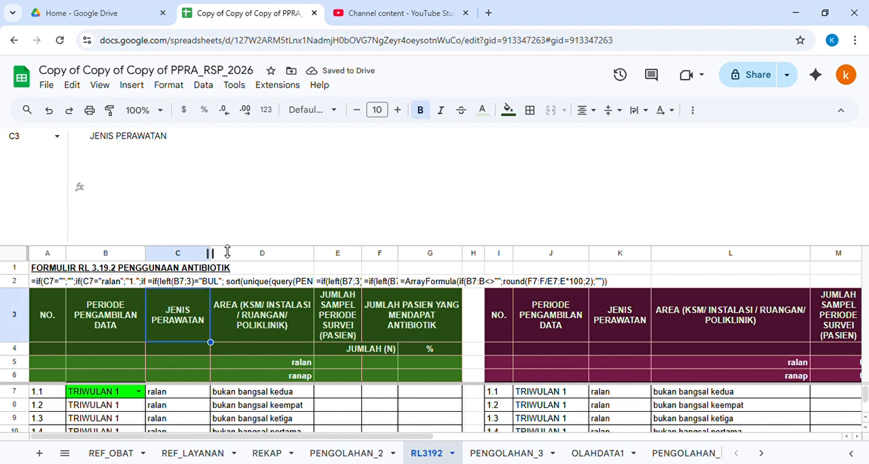
pyautogui.moveTo(226, 244); pyautogui.dragTo(210, 128)
pyautogui.click(138, 291)
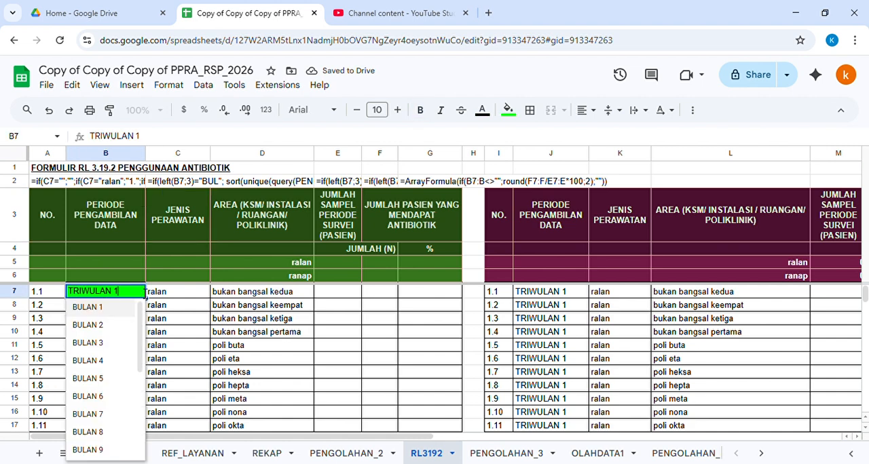
pyautogui.scroll(-5, 118, 397)
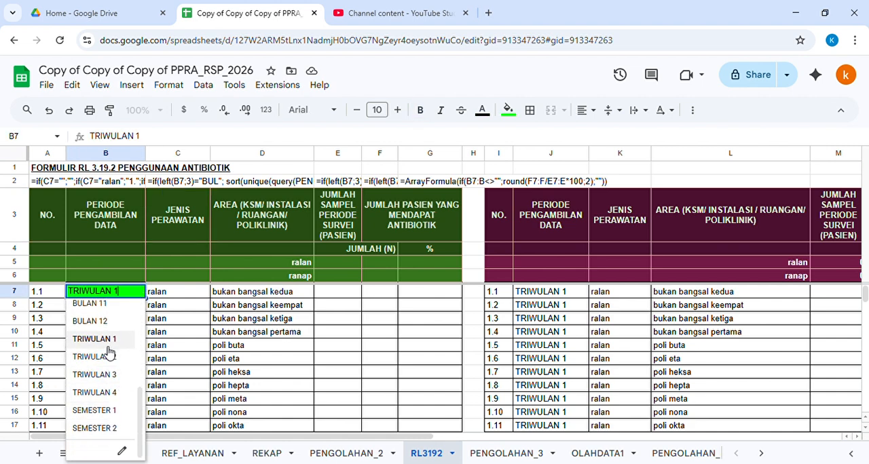
pyautogui.click(109, 411)
pyautogui.click(171, 256)
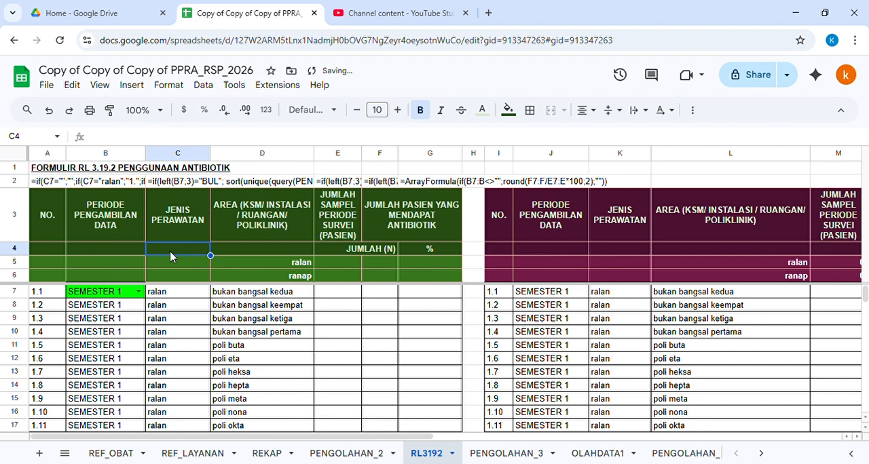
# Step: Switch the period in B7 to BULAN 2 and check the listed care types and areas
pyautogui.click(138, 291)
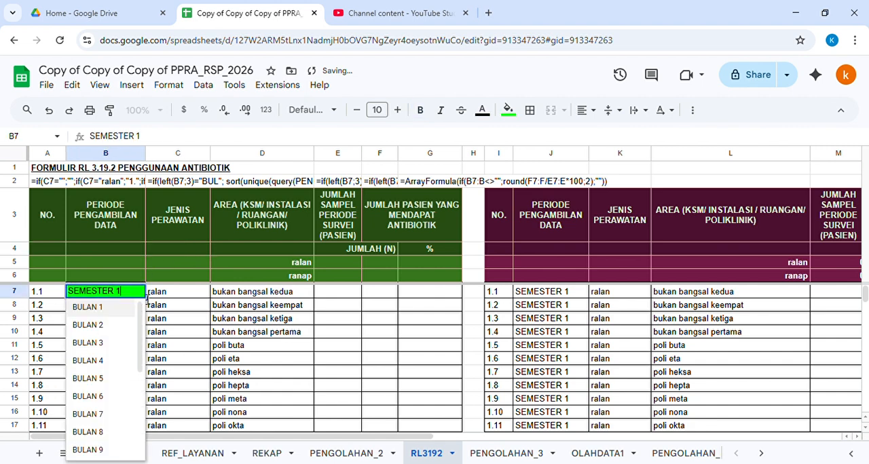
pyautogui.click(110, 333)
pyautogui.click(204, 266)
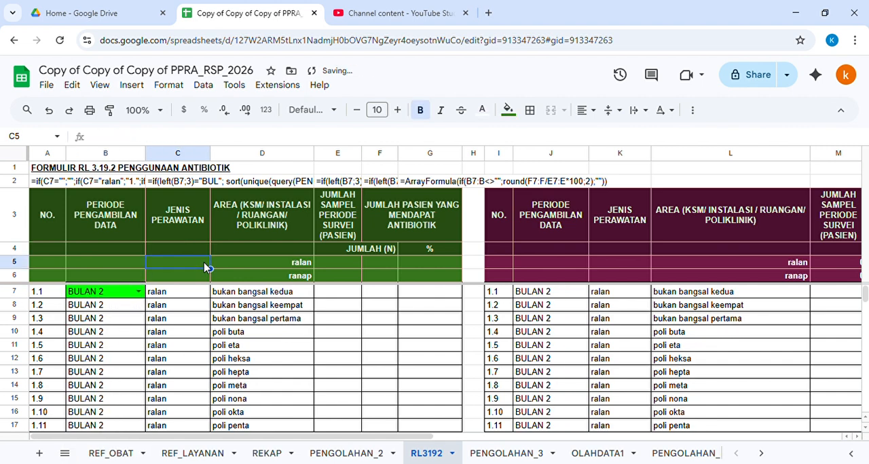
pyautogui.press('Down')
pyautogui.press('Down')
pyautogui.press('Right')
pyautogui.press('Right')
pyautogui.press('Right')
pyautogui.press('Up')
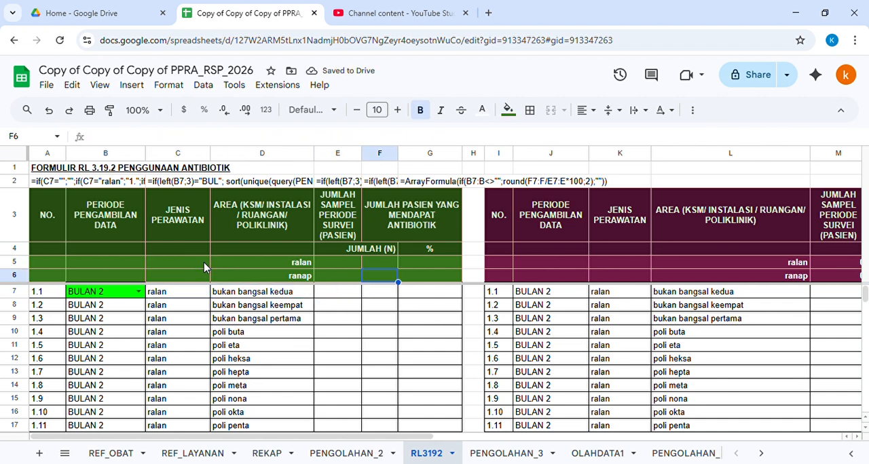
pyautogui.press('Left')
pyautogui.press('Down')
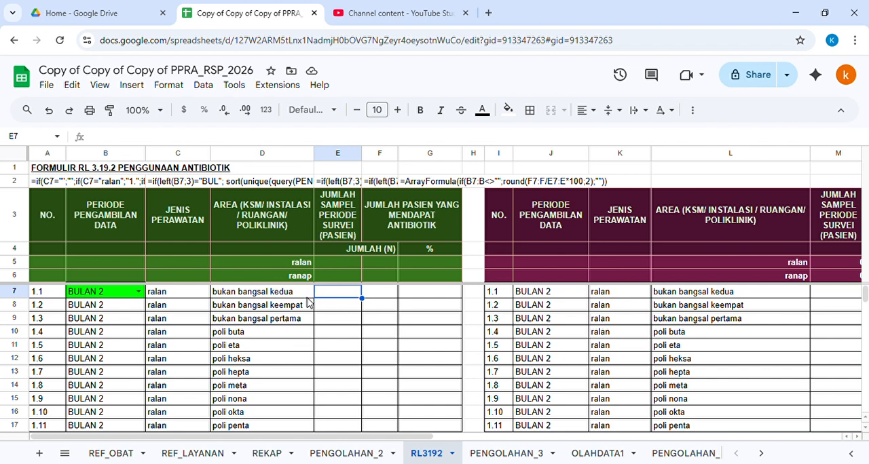
# Step: In E7, start a COUNTIFS formula using PENGOLAHAN_2 column J as the first range with B7 as its criterion
pyautogui.click(105, 296)
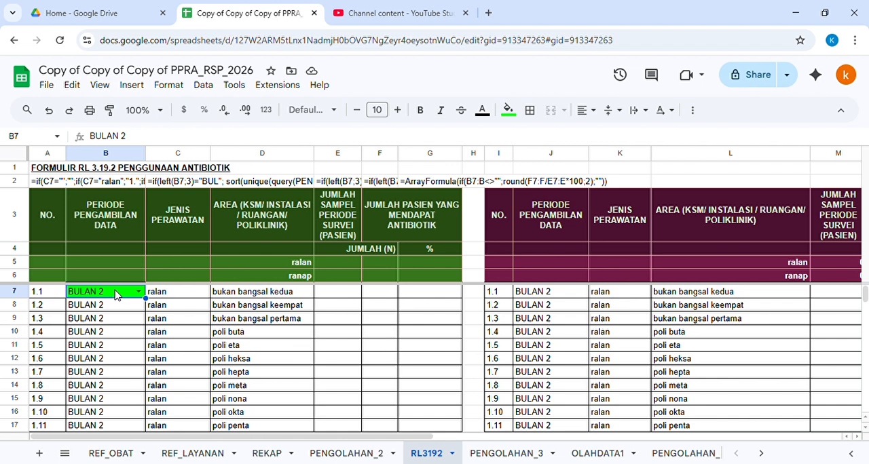
pyautogui.click(171, 292)
pyautogui.doubleClick(236, 294)
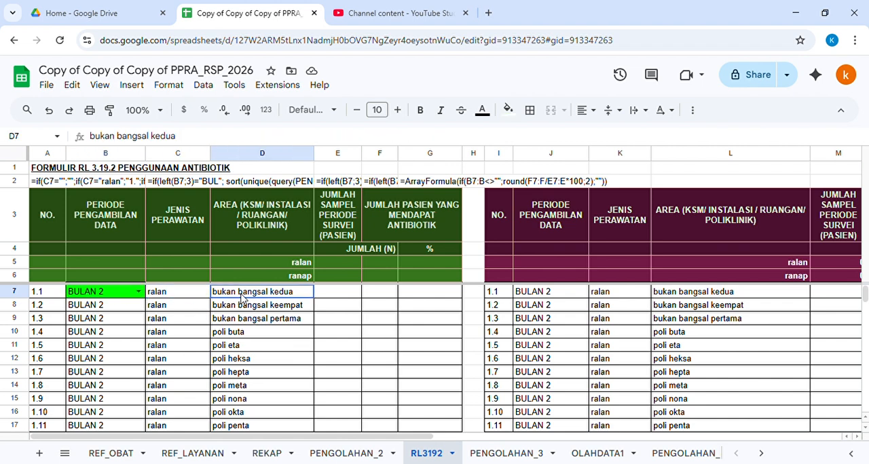
pyautogui.click(338, 296)
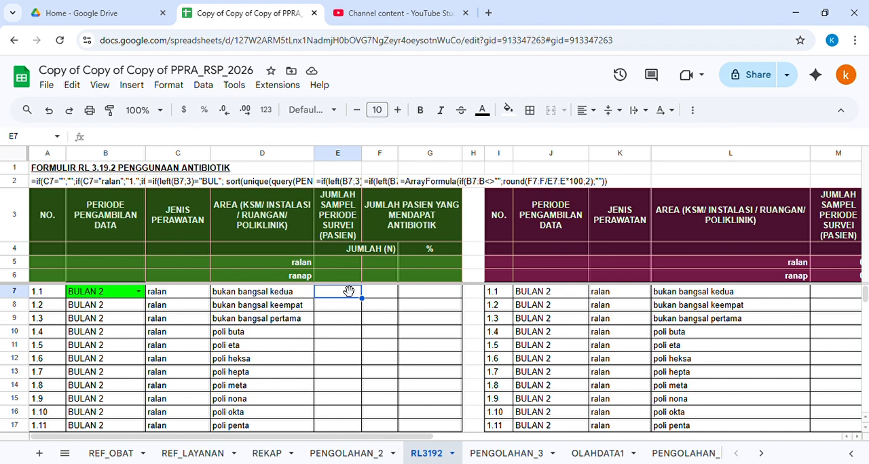
pyautogui.click(353, 182)
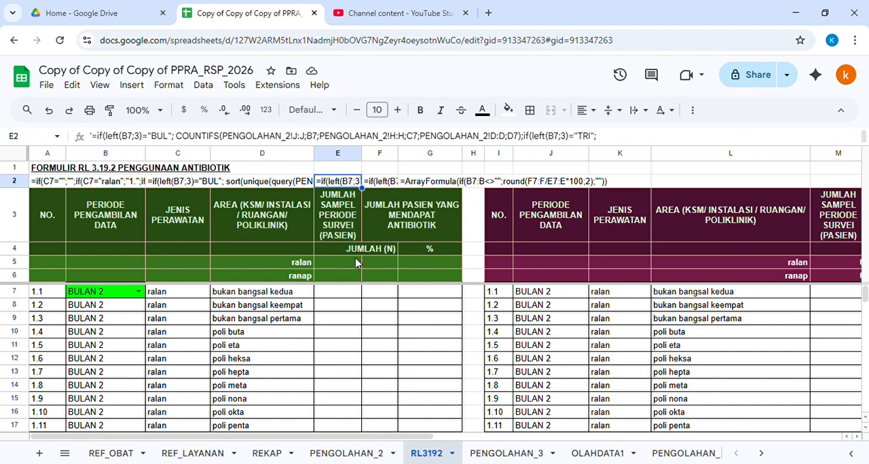
pyautogui.click(333, 301)
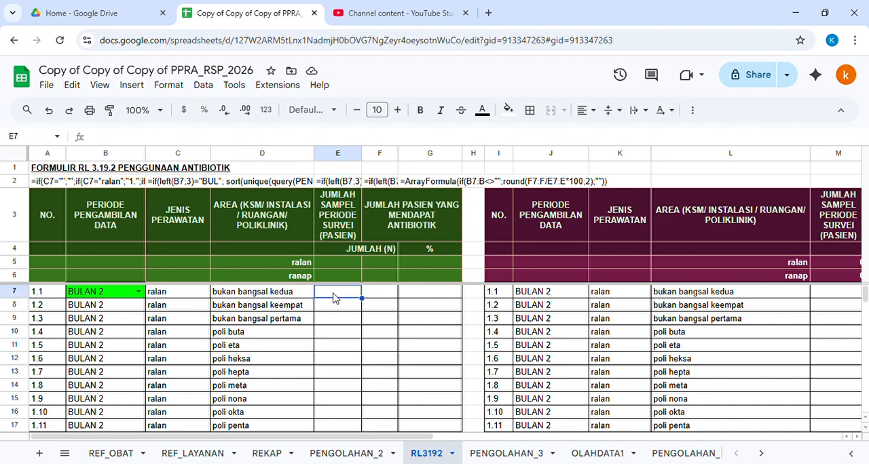
pyautogui.write('=co')
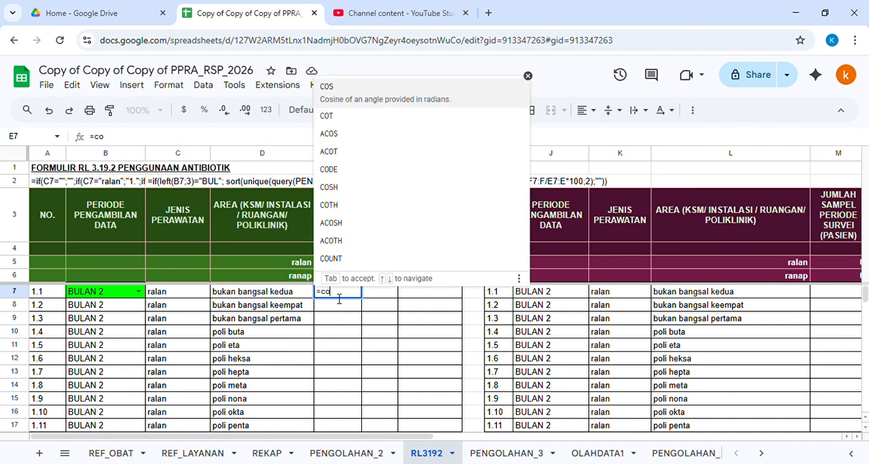
pyautogui.write('untifs(')
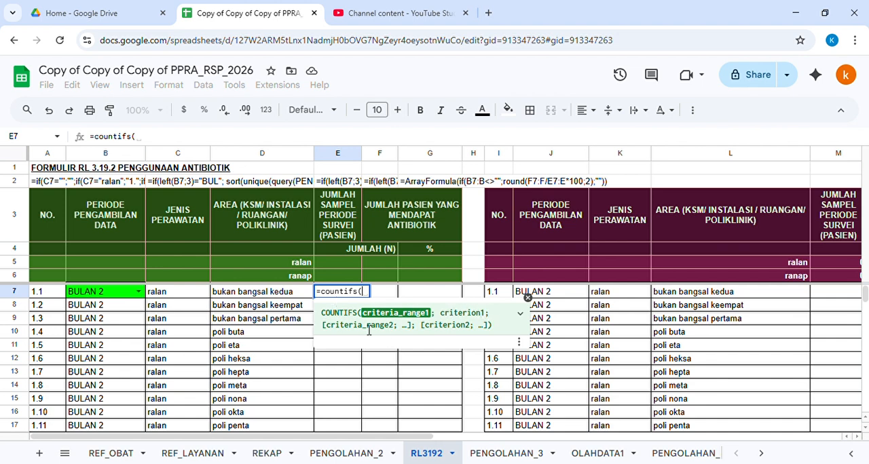
pyautogui.click(353, 454)
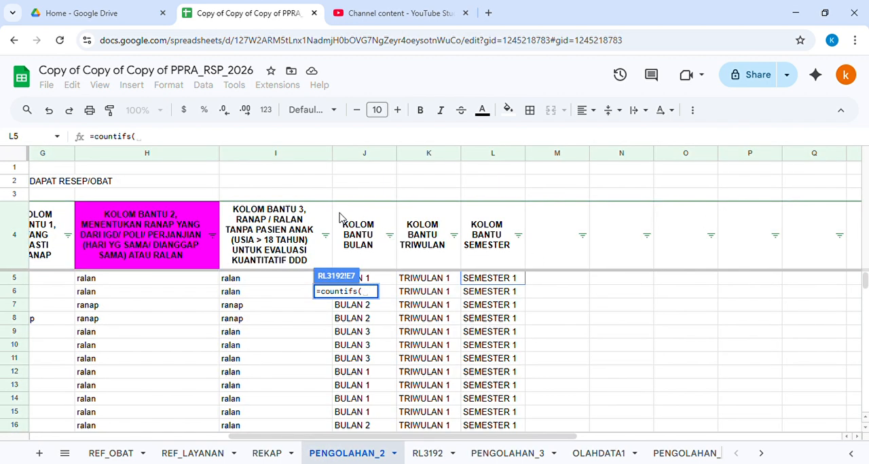
pyautogui.click(364, 153)
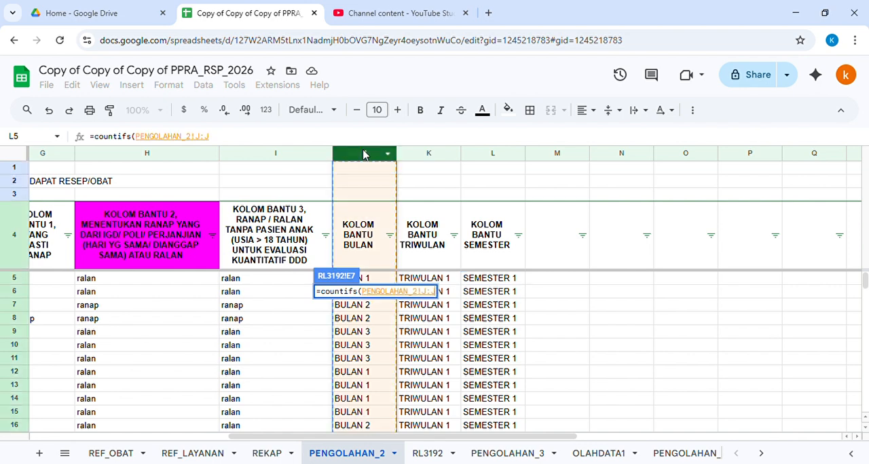
pyautogui.write(';')
pyautogui.click(427, 453)
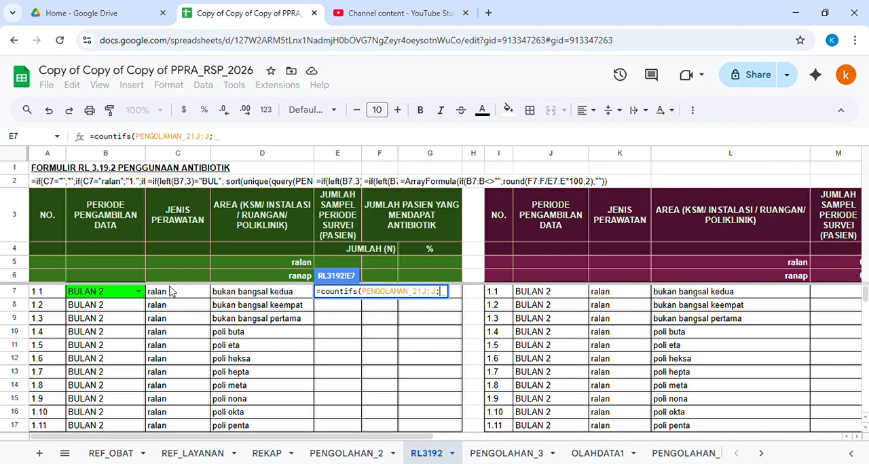
pyautogui.click(114, 299)
pyautogui.write(';')
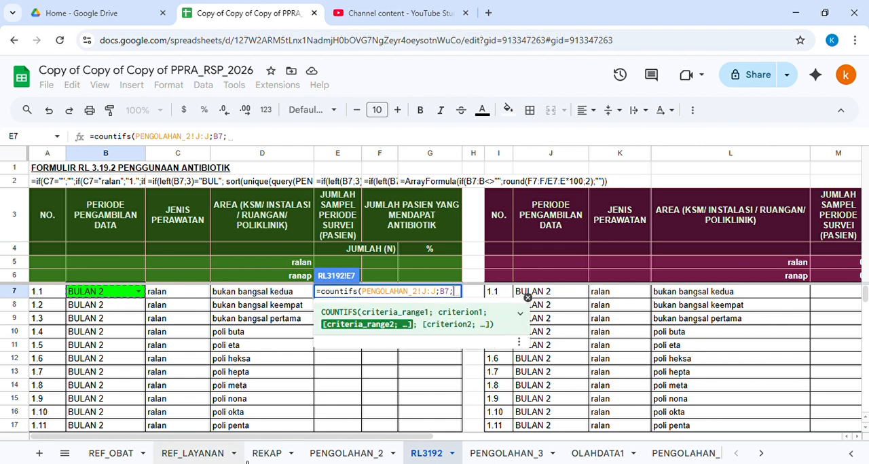
# Step: Add PENGOLAHAN_2 column H as the second criteria range, matched against C7
pyautogui.click(332, 455)
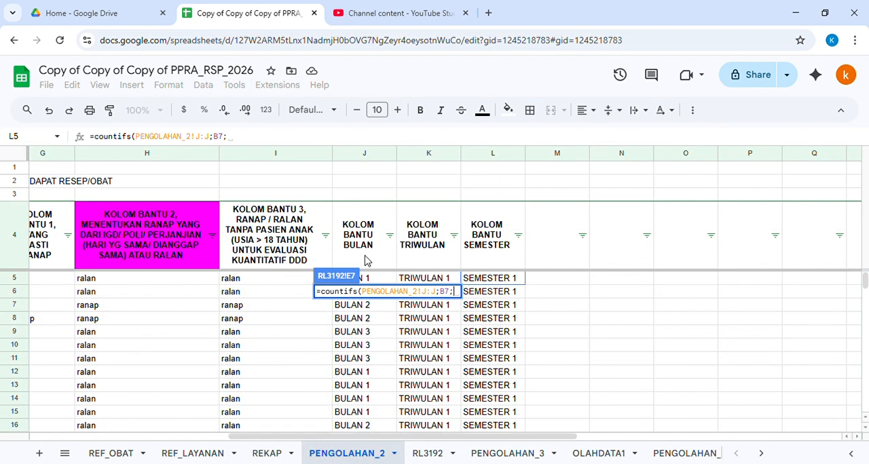
pyautogui.click(153, 154)
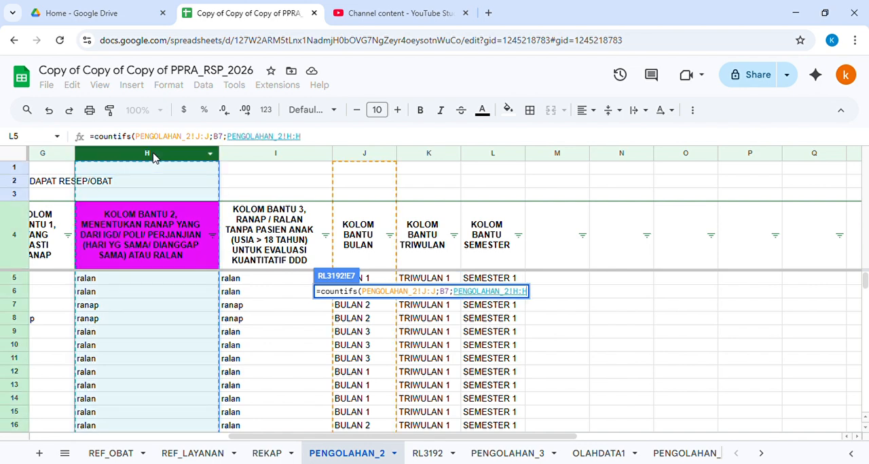
pyautogui.write(';')
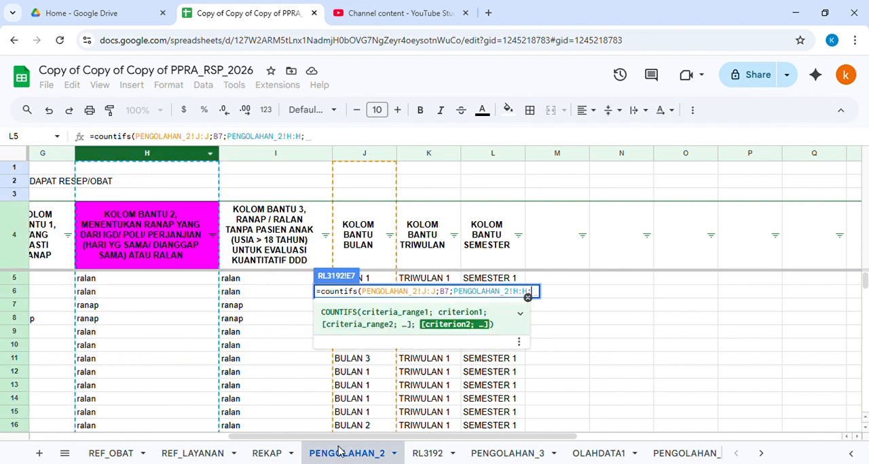
pyautogui.click(426, 453)
pyautogui.click(187, 293)
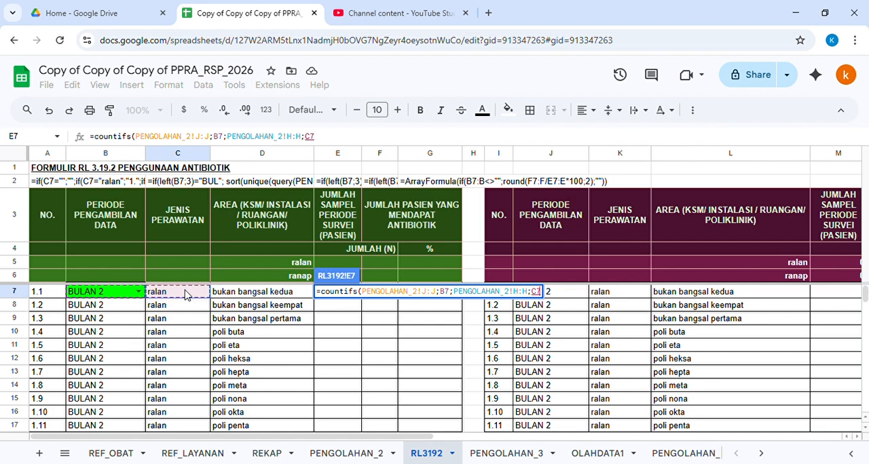
pyautogui.write(';')
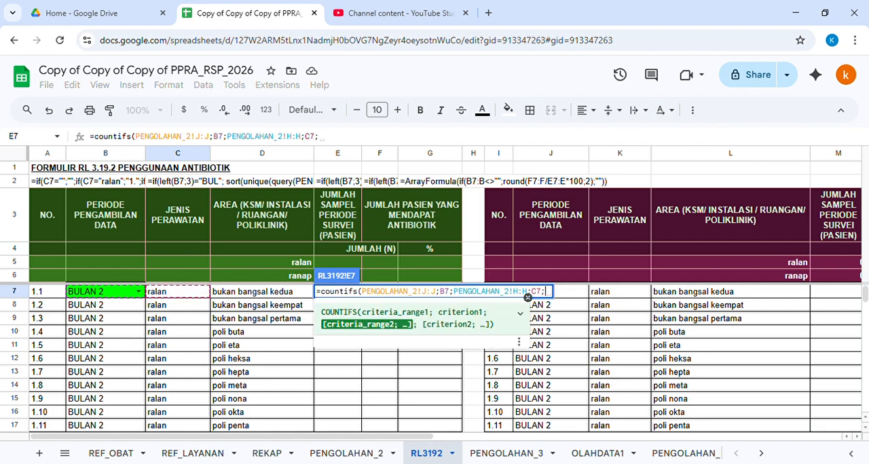
# Step: Add PENGOLAHAN_2 column D as the third range with criterion D7, then close and enter the COUNTIFS formula
pyautogui.click(339, 454)
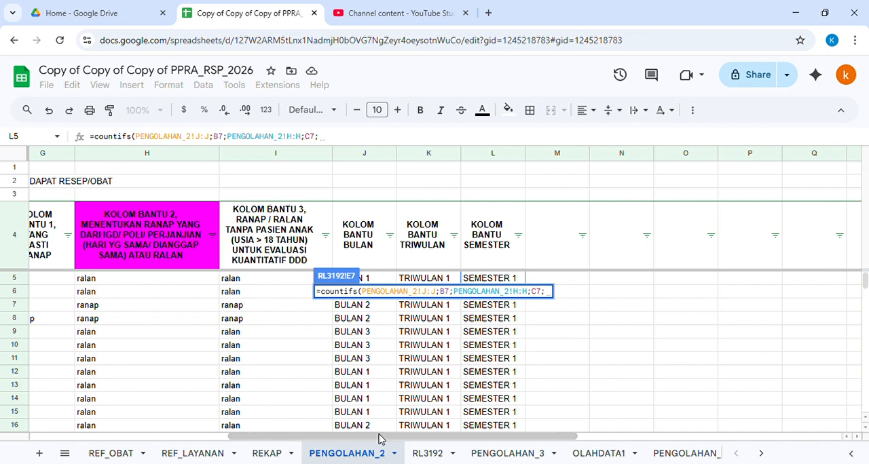
pyautogui.moveTo(382, 437); pyautogui.dragTo(273, 438)
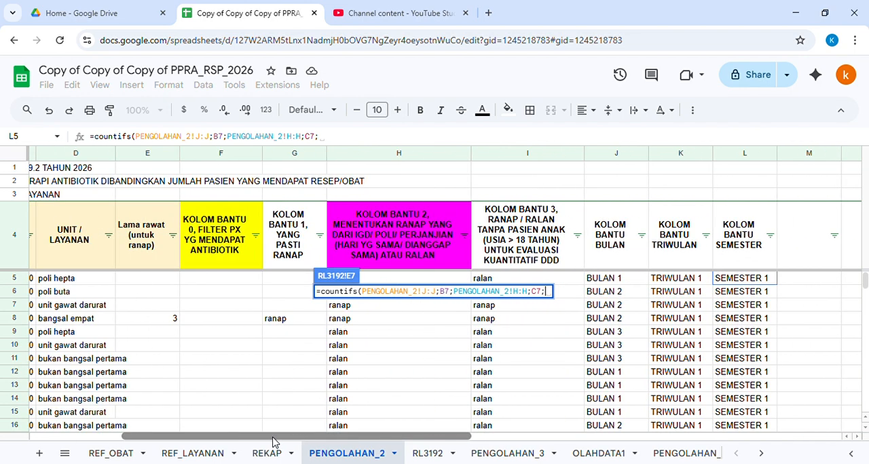
pyautogui.click(71, 155)
pyautogui.write(';')
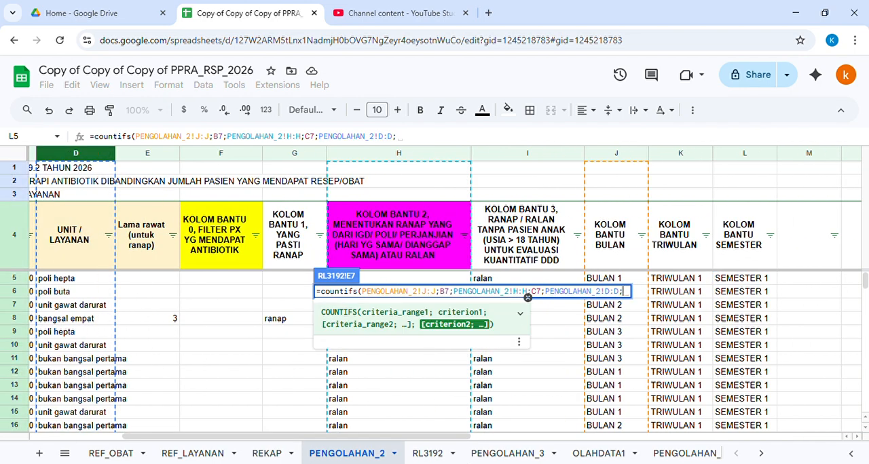
pyautogui.click(438, 454)
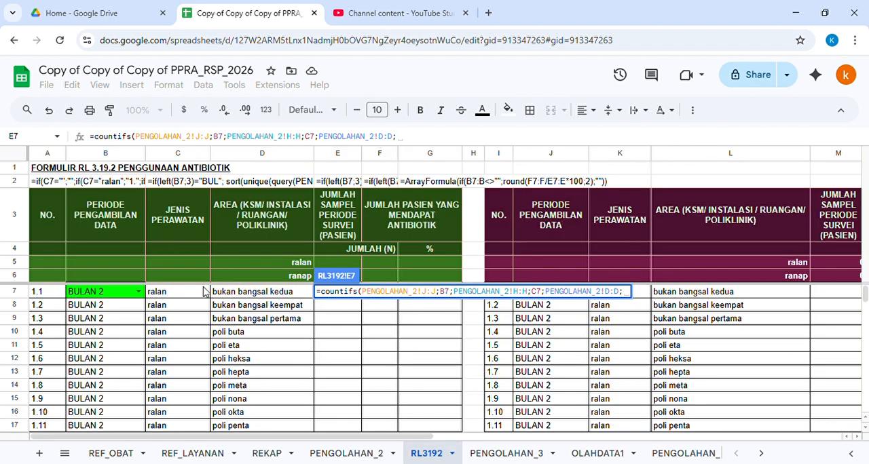
pyautogui.click(258, 297)
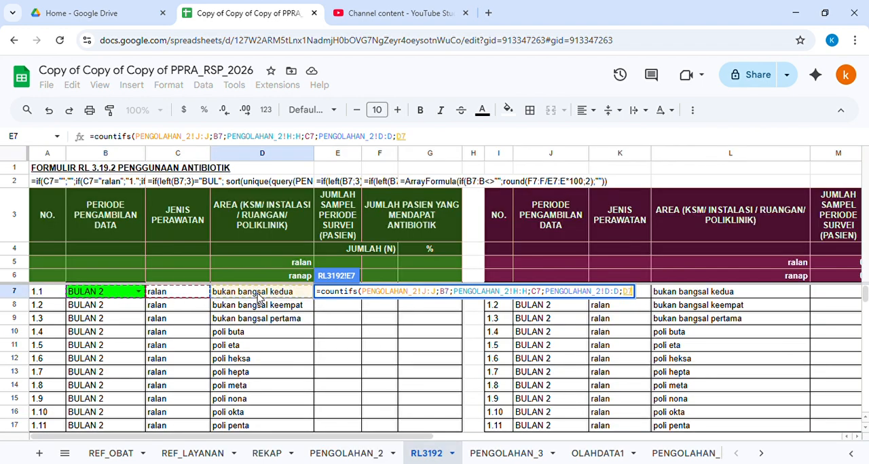
pyautogui.press('Return')
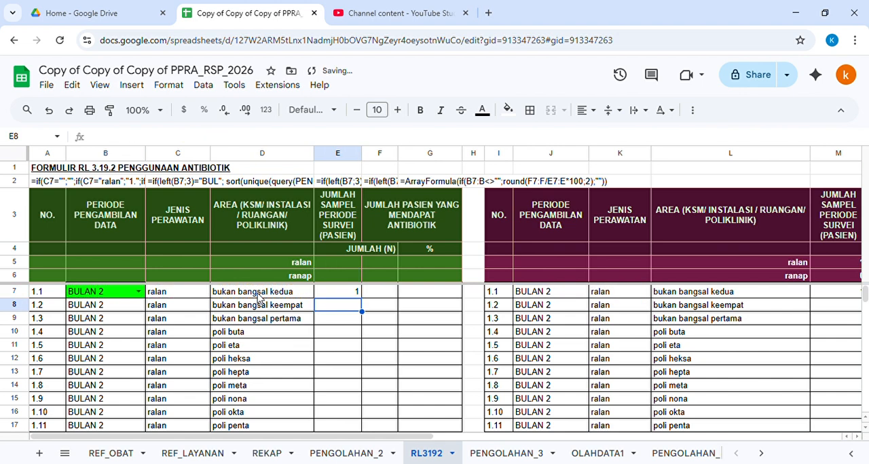
# Step: Test the count formula by setting the period in B7 to BULAN 1
pyautogui.click(343, 292)
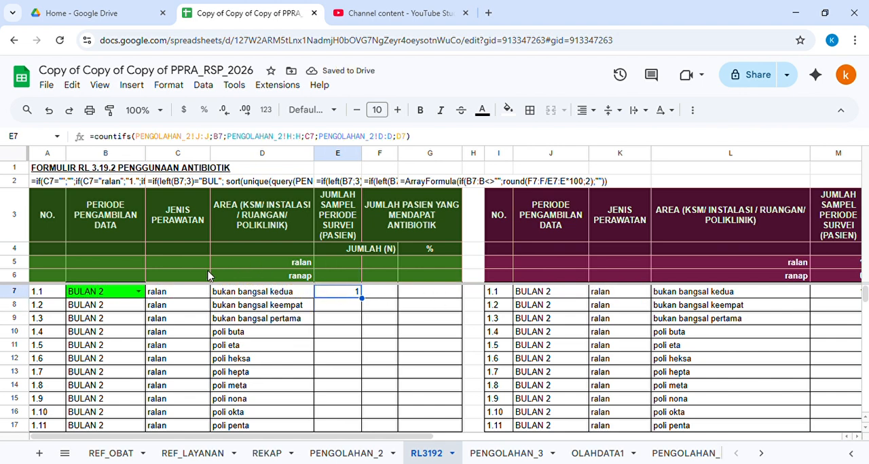
pyautogui.click(138, 291)
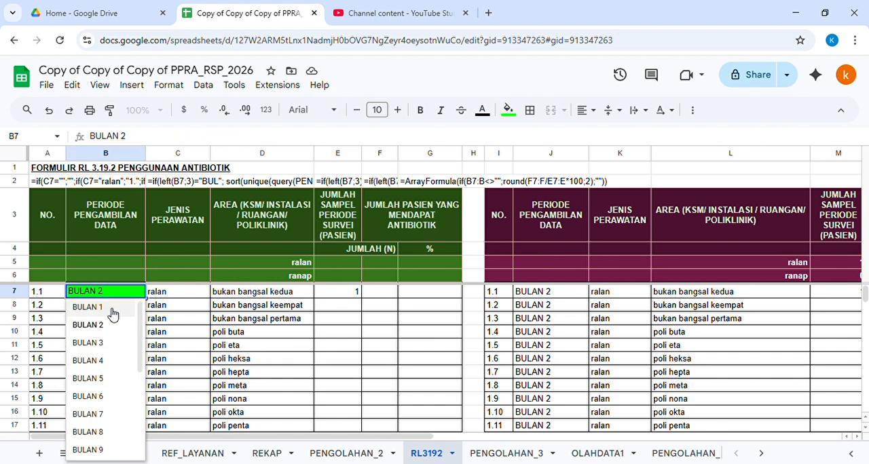
pyautogui.click(112, 307)
pyautogui.click(349, 266)
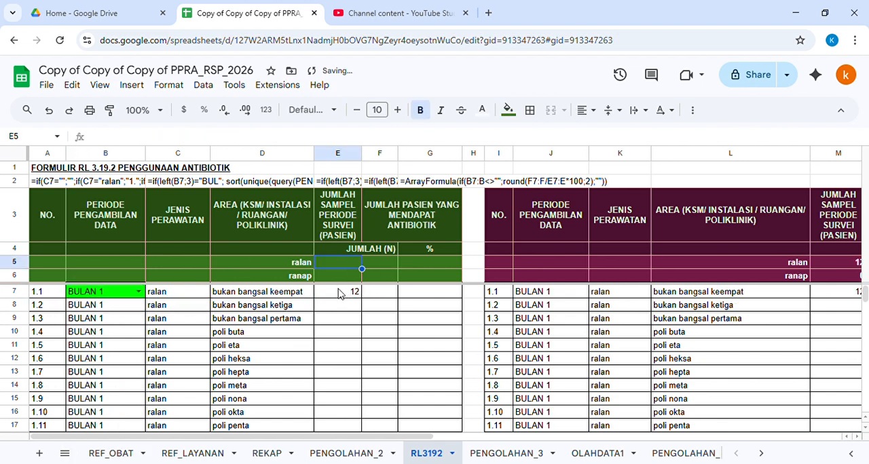
pyautogui.click(340, 292)
# Step: Switch the period in B7 to TRIWULAN 1 and check the count in E7
pyautogui.click(138, 292)
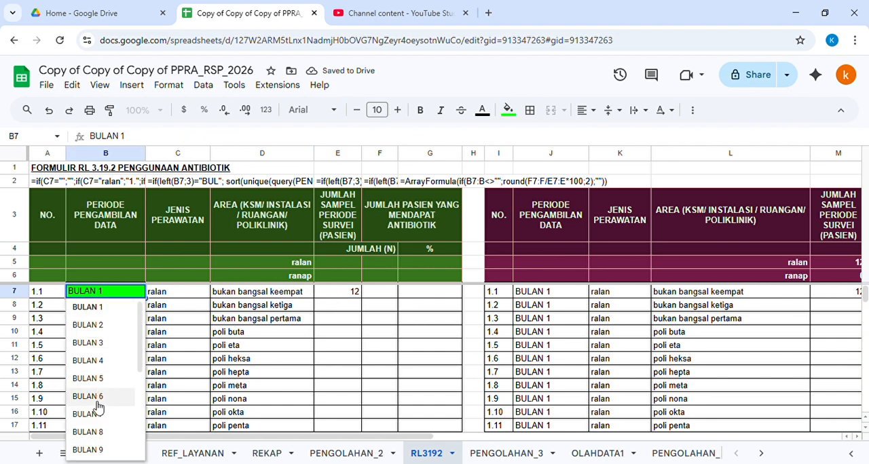
pyautogui.scroll(-3, 97, 405)
pyautogui.click(106, 336)
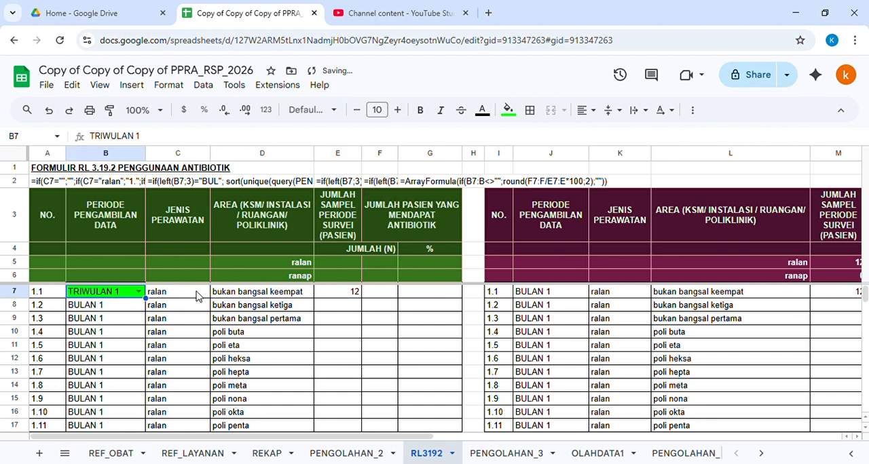
pyautogui.click(345, 297)
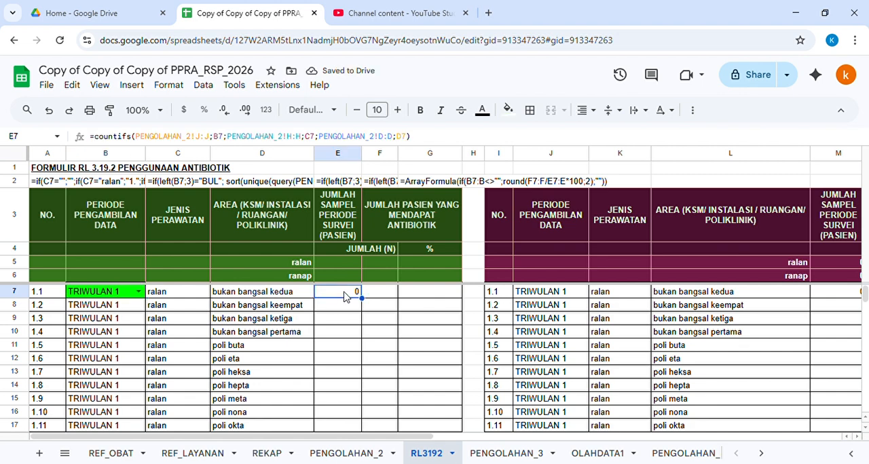
# Step: Wrap the E7 COUNTIFS formula in an IF that applies when the first three characters of B7 equal "BUL"
pyautogui.click(94, 138)
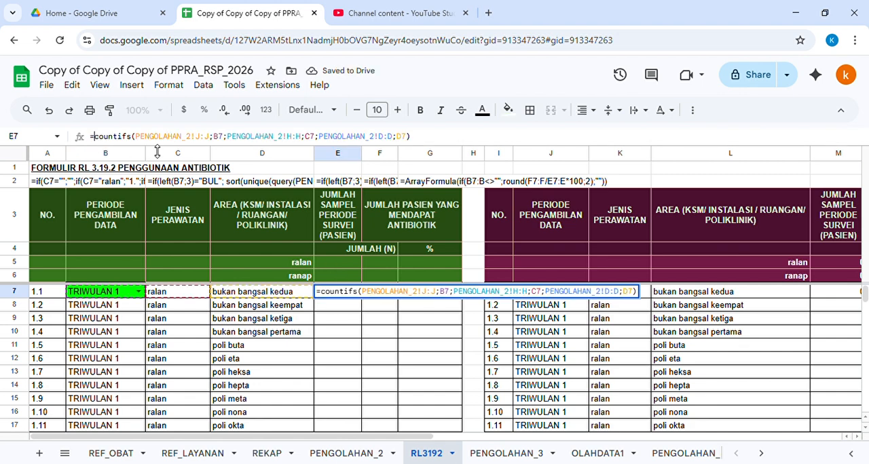
pyautogui.write('if(')
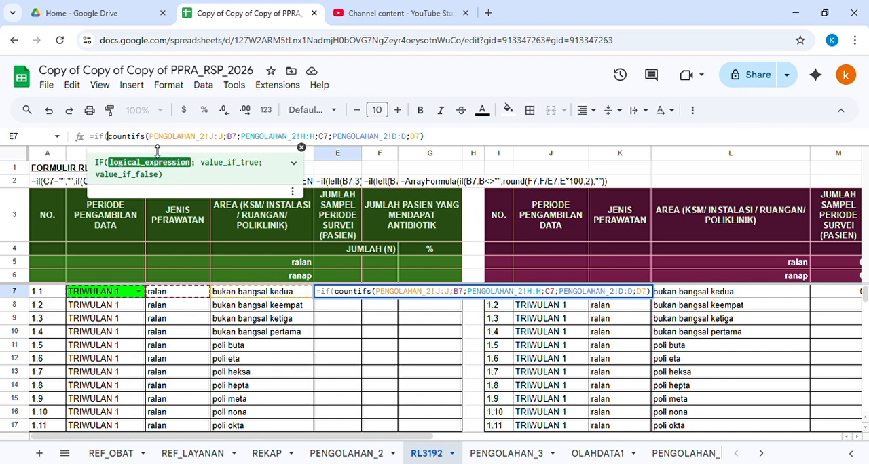
pyautogui.write('left(')
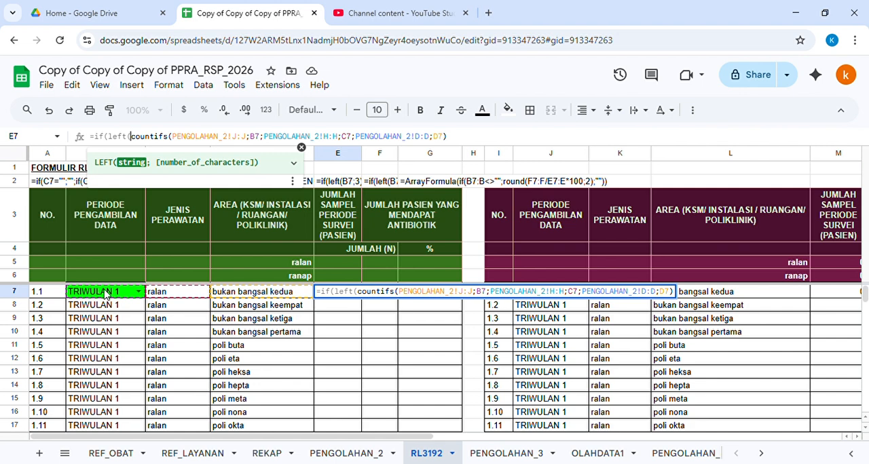
pyautogui.write('B')
pyautogui.write('7;3')
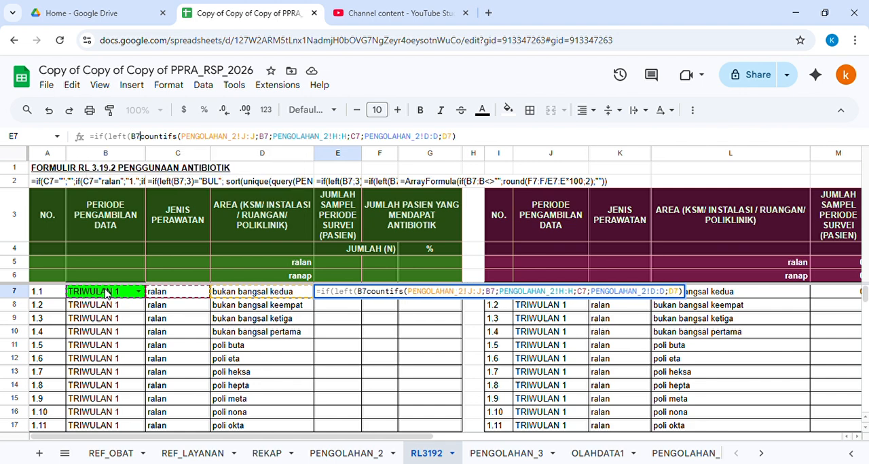
pyautogui.write(')="')
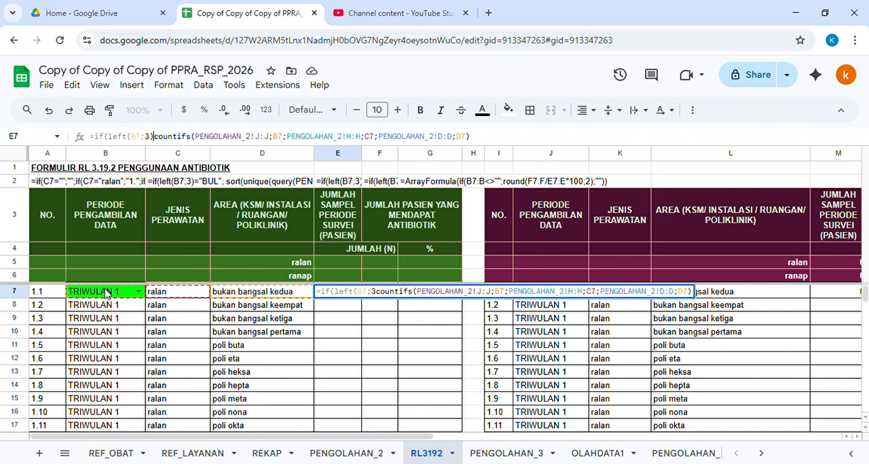
pyautogui.write('BUL')
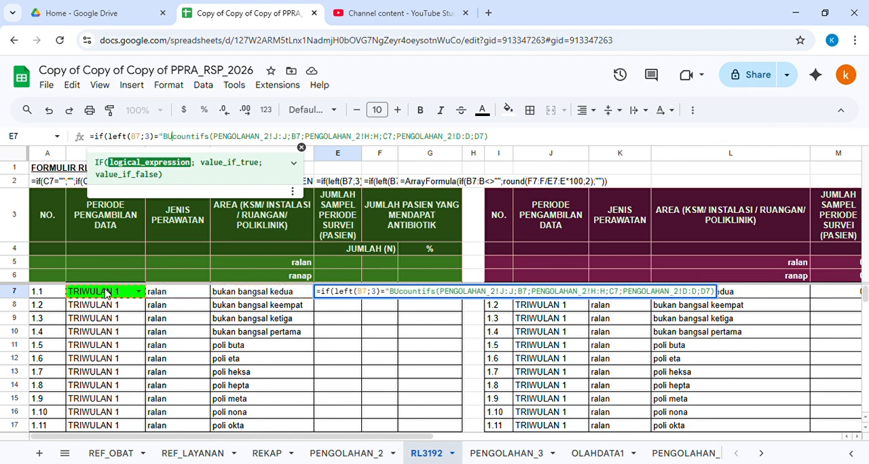
pyautogui.write('"')
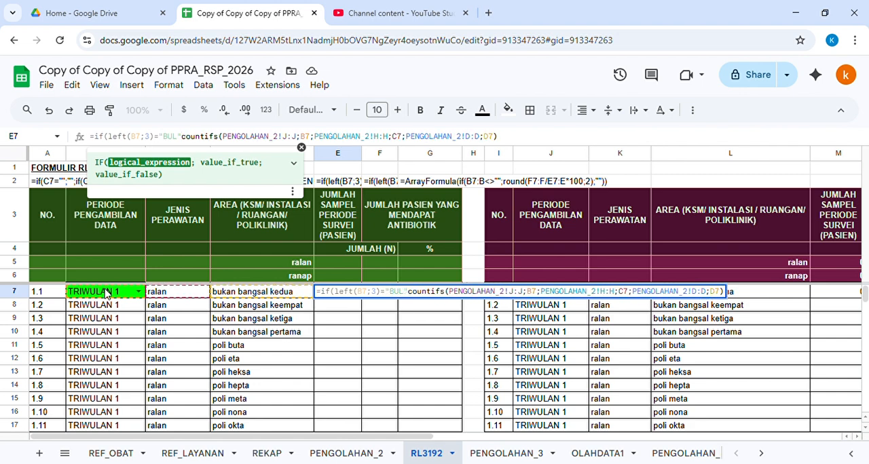
pyautogui.write(';')
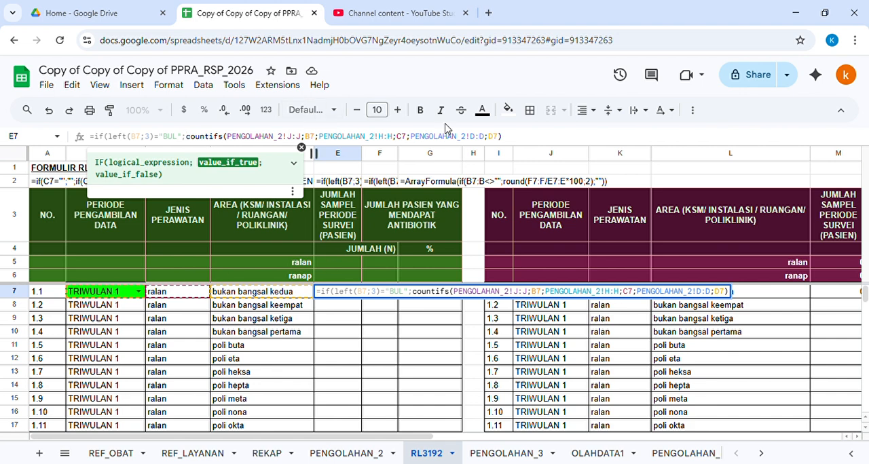
pyautogui.click(301, 147)
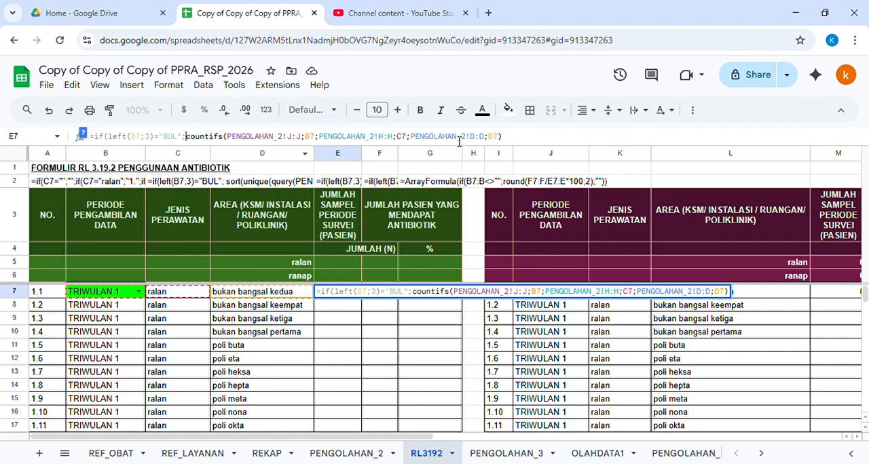
pyautogui.write(';')
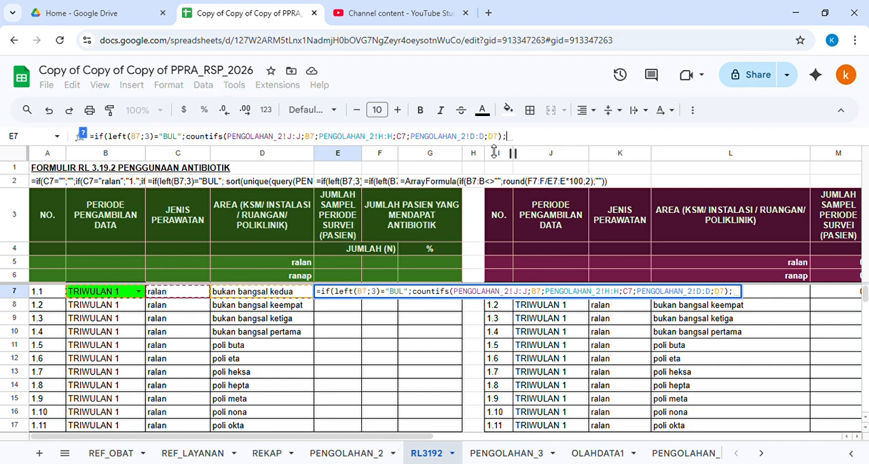
# Step: Append a copy of the IF clause for "TRI" periods, counting PENGOLAHAN_2 column K instead of J
pyautogui.moveTo(95, 136); pyautogui.dragTo(508, 137)
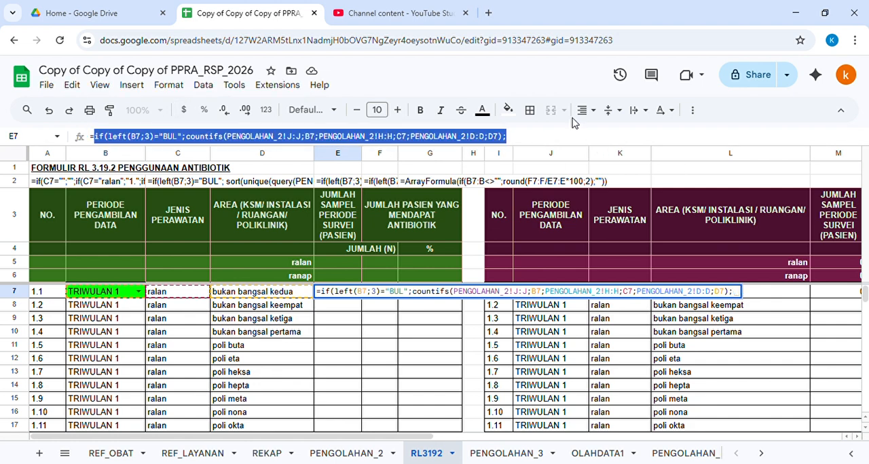
pyautogui.hotkey('ctrl', 'c')
pyautogui.click(546, 140)
pyautogui.hotkey('ctrl', 'v')
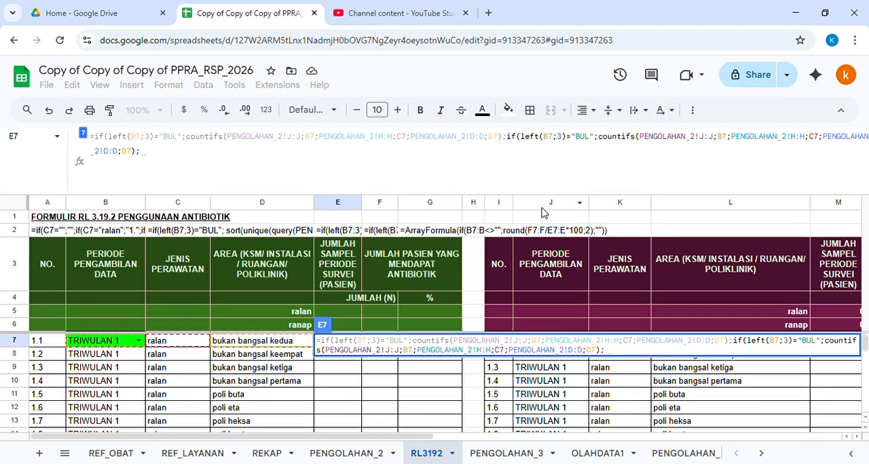
pyautogui.doubleClick(582, 139)
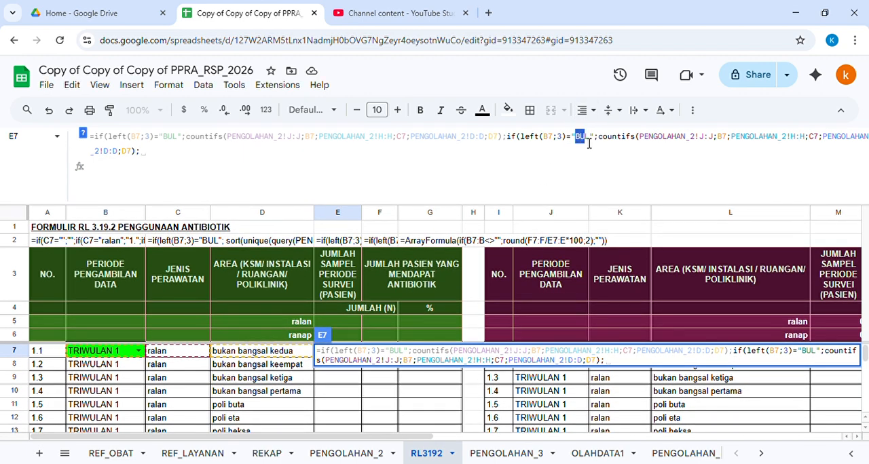
pyautogui.write('TRI')
pyautogui.doubleClick(707, 144)
pyautogui.write('K')
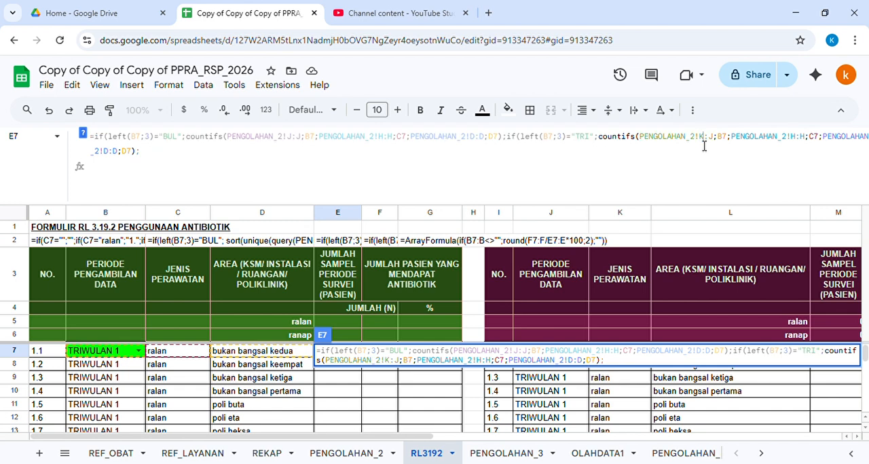
pyautogui.doubleClick(712, 138)
pyautogui.write('K')
# Step: Append a third clause for "SEM" periods, counting PENGOLAHAN_2 column L
pyautogui.click(159, 162)
pyautogui.hotkey('ctrl', 'v')
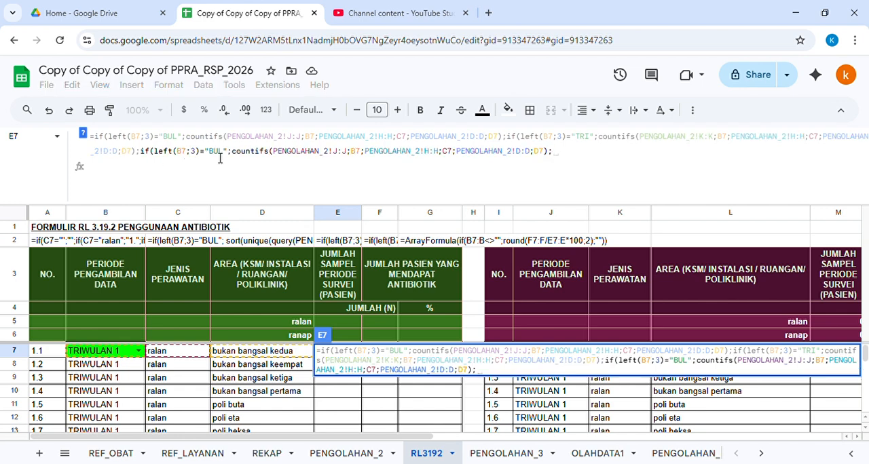
pyautogui.doubleClick(217, 156)
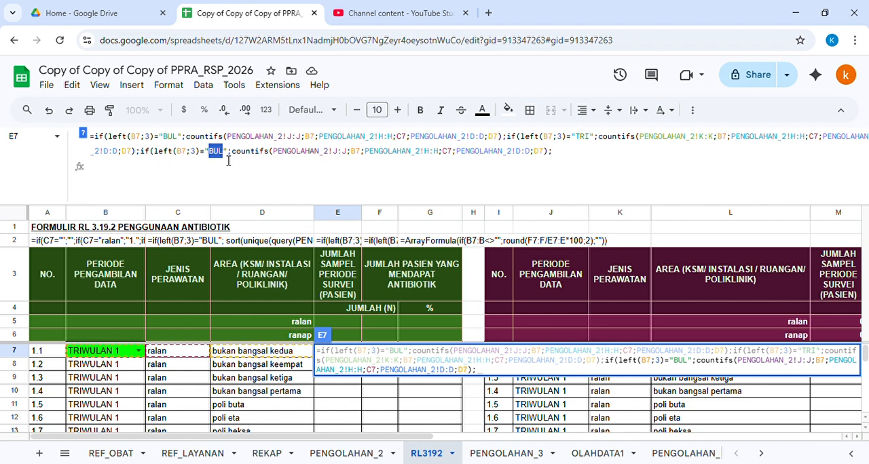
pyautogui.write('SEM')
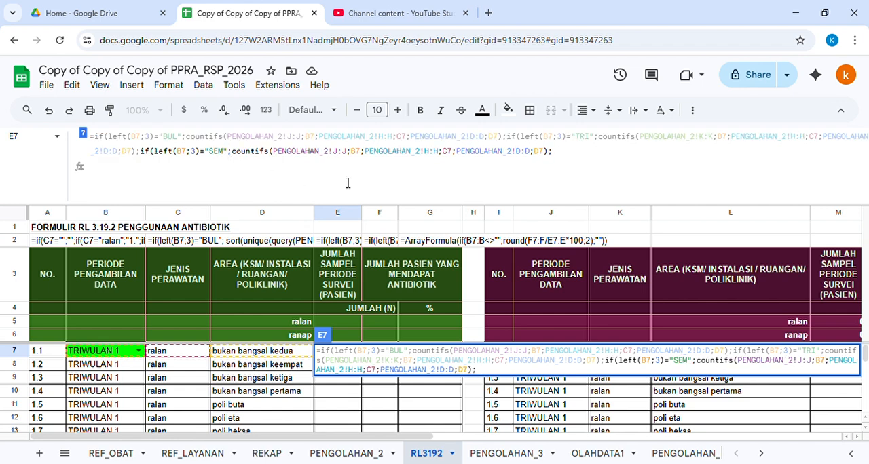
pyautogui.doubleClick(336, 157)
pyautogui.write('L')
pyautogui.press('Right')
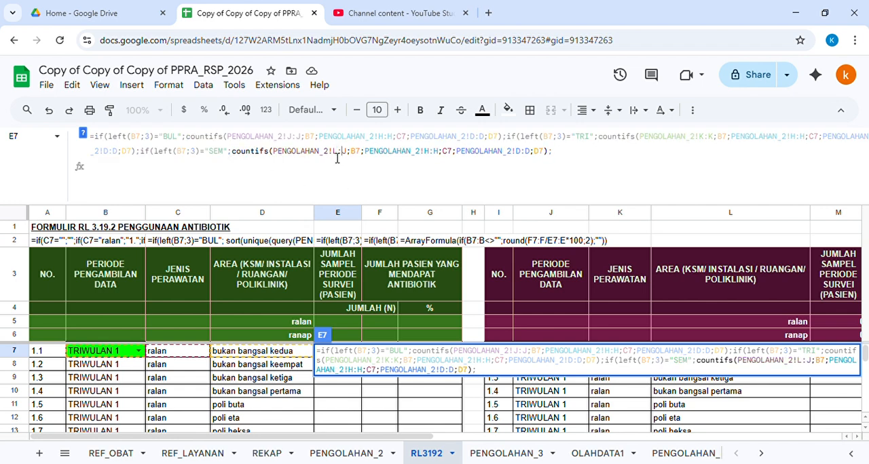
pyautogui.press('Delete')
pyautogui.write('L')
# Step: Close the nested IFs with an empty-string default and enter the formula in E7
pyautogui.write('""))')
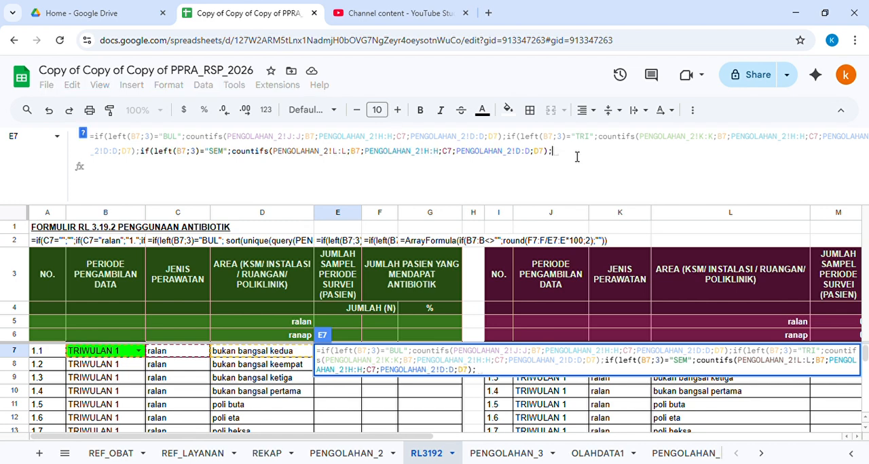
pyautogui.write(')')
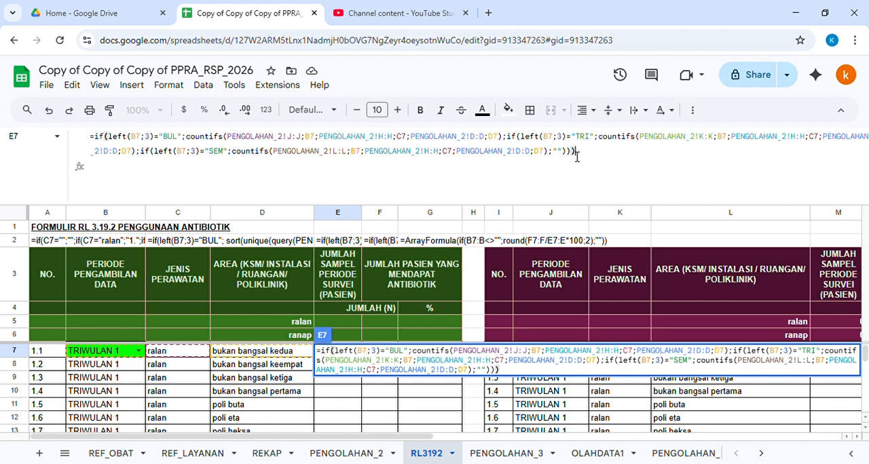
pyautogui.press('Return')
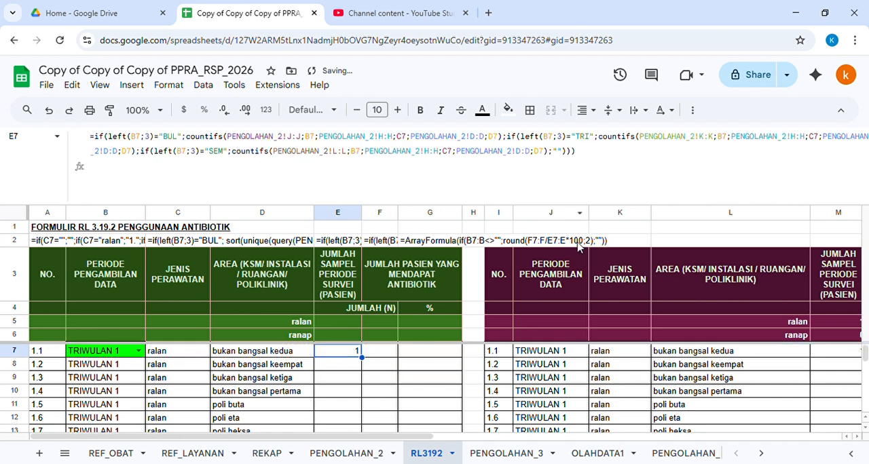
# Step: Set the period in B7 to SEMESTER 1 to test the formula
pyautogui.click(138, 353)
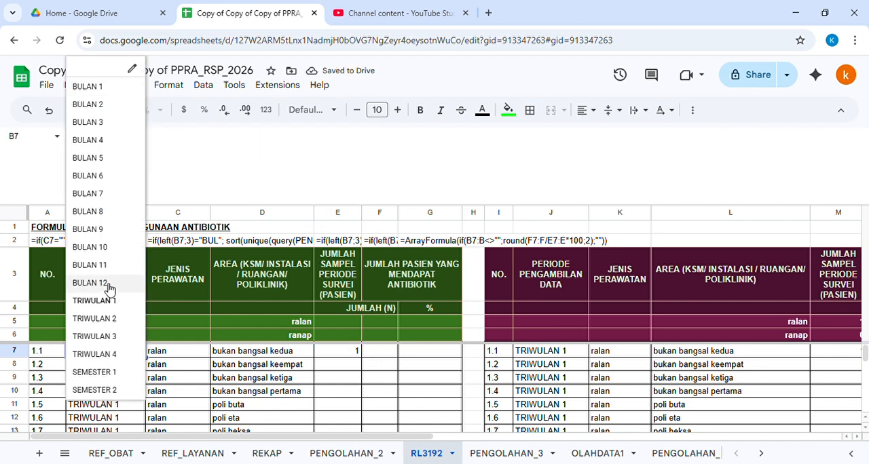
pyautogui.click(113, 368)
pyautogui.click(334, 300)
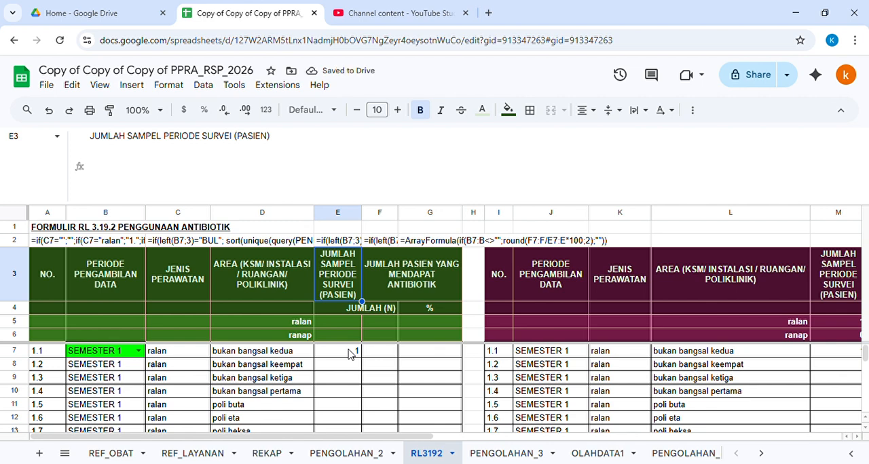
# Step: Copy the E7 formula down column E through row 10019
pyautogui.click(350, 354)
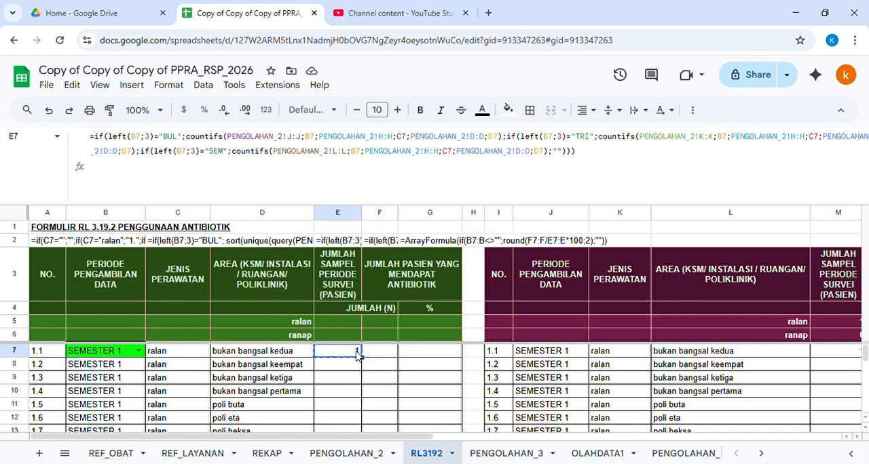
pyautogui.press('Down')
pyautogui.hotkey('ctrl', 'shift', 'Down')
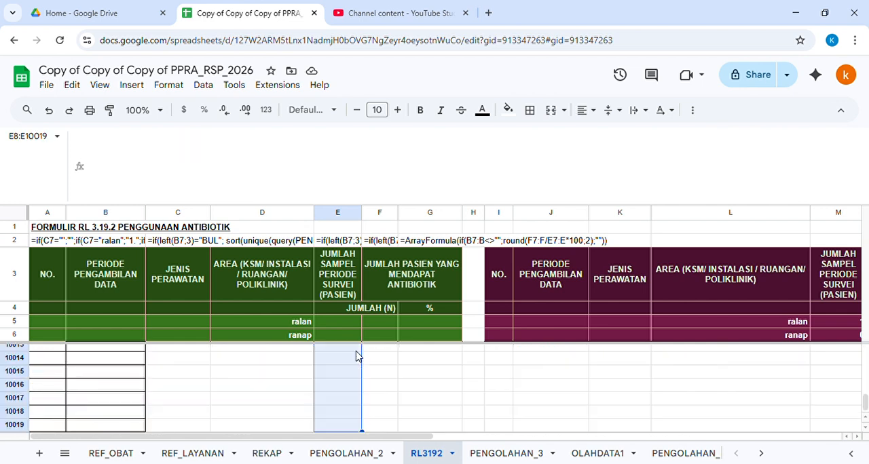
pyautogui.hotkey('ctrl', 'v')
pyautogui.press('Up')
pyautogui.press('Down')
pyautogui.press('Down')
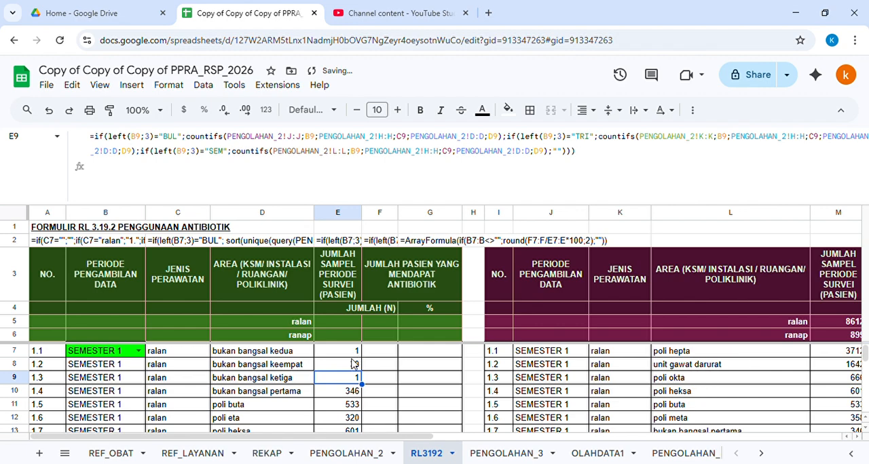
# Step: Switch the period in B7 to BULAN 1 to test the filled counts
pyautogui.moveTo(285, 209); pyautogui.dragTo(274, 121)
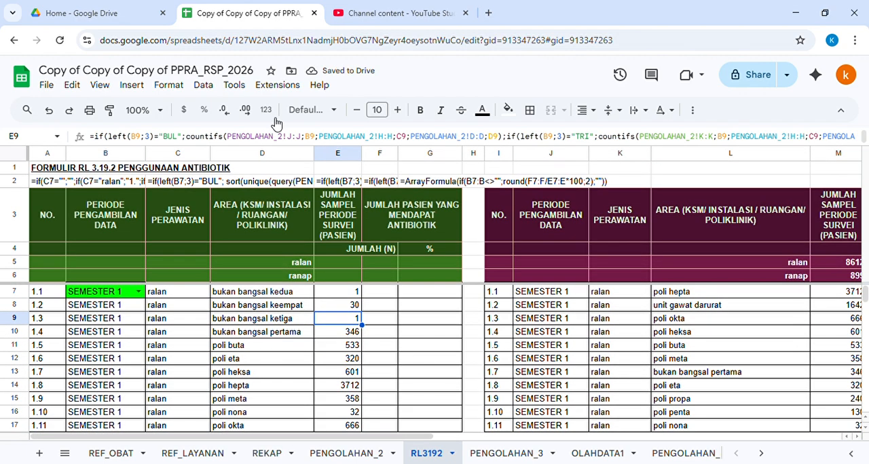
pyautogui.click(138, 291)
pyautogui.click(85, 311)
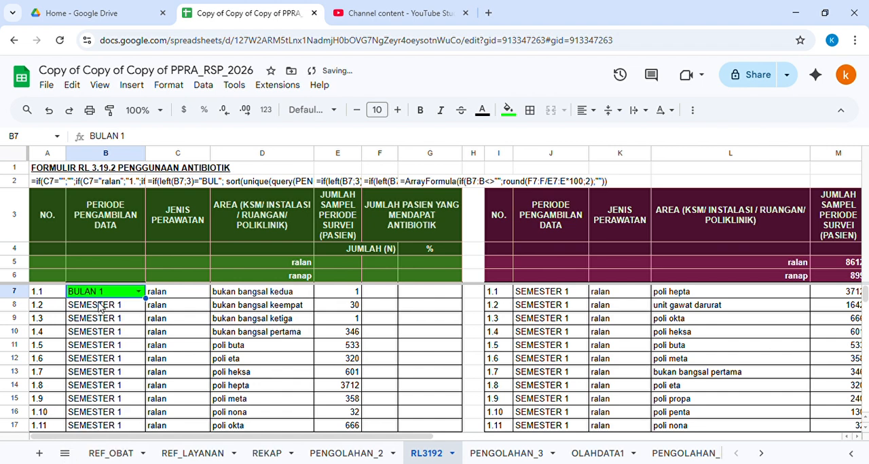
pyautogui.click(292, 254)
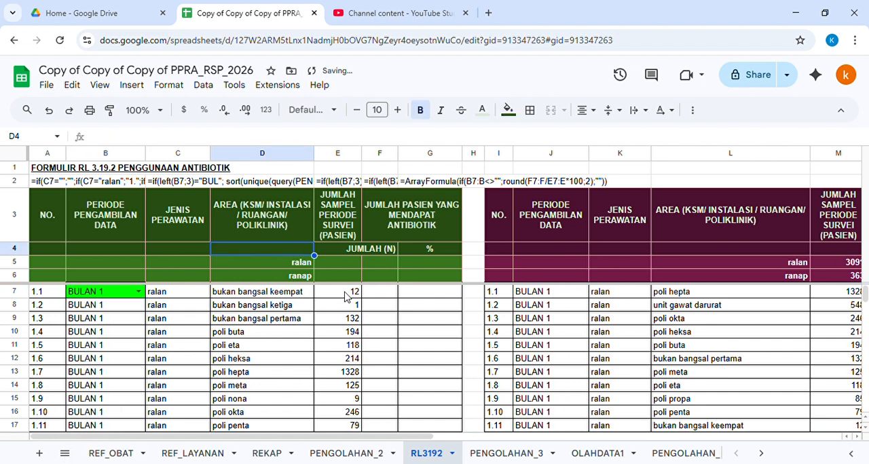
pyautogui.click(346, 295)
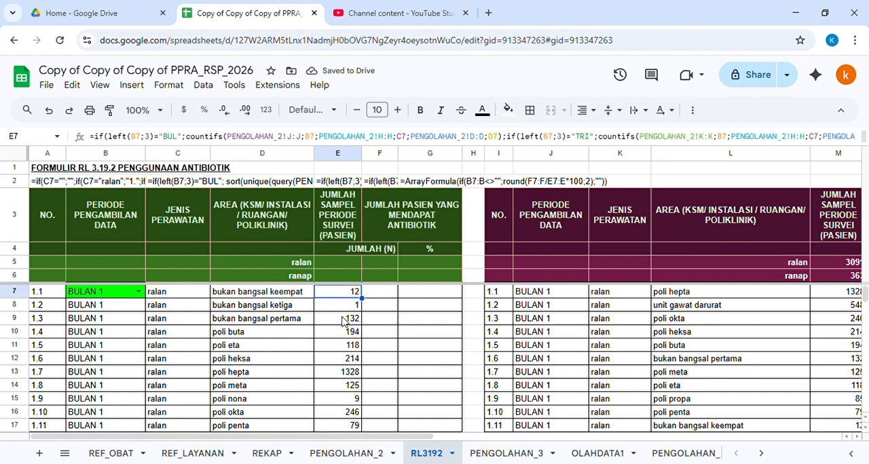
# Step: Switch the period in B7 to BULAN 2, then BULAN 3, and review the counts in column E
pyautogui.click(139, 291)
pyautogui.click(117, 327)
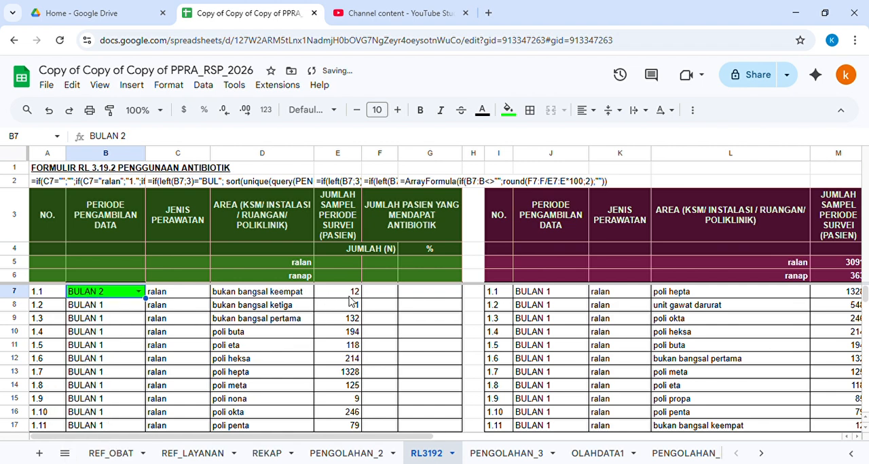
pyautogui.click(139, 291)
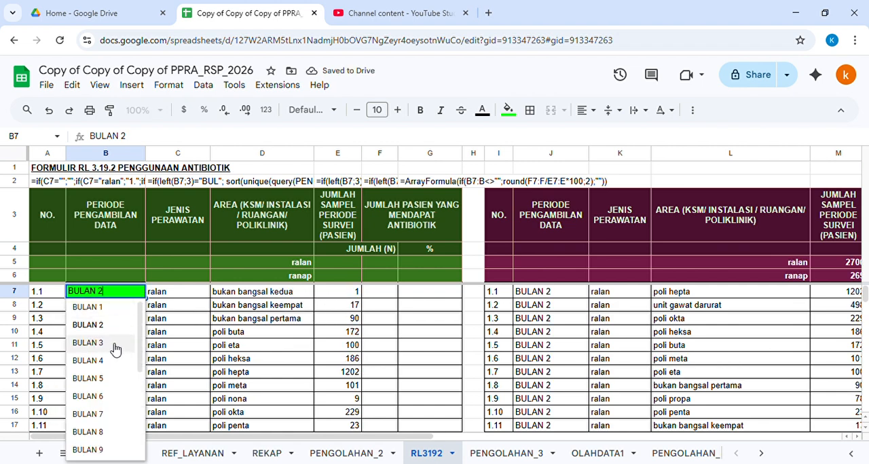
pyautogui.click(114, 345)
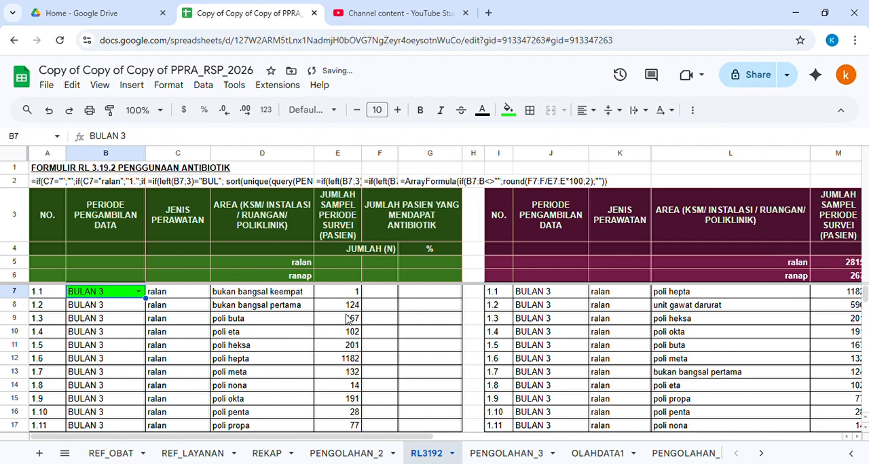
pyautogui.click(346, 311)
pyautogui.scroll(-2, 329, 356)
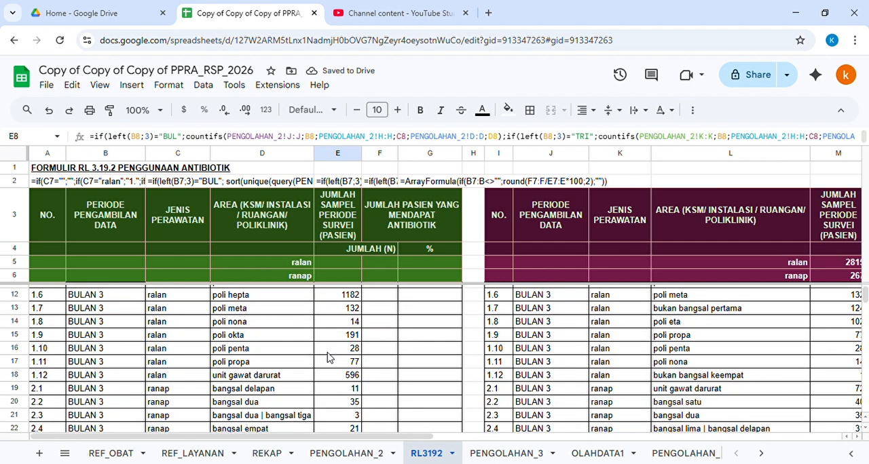
pyautogui.scroll(2, 328, 357)
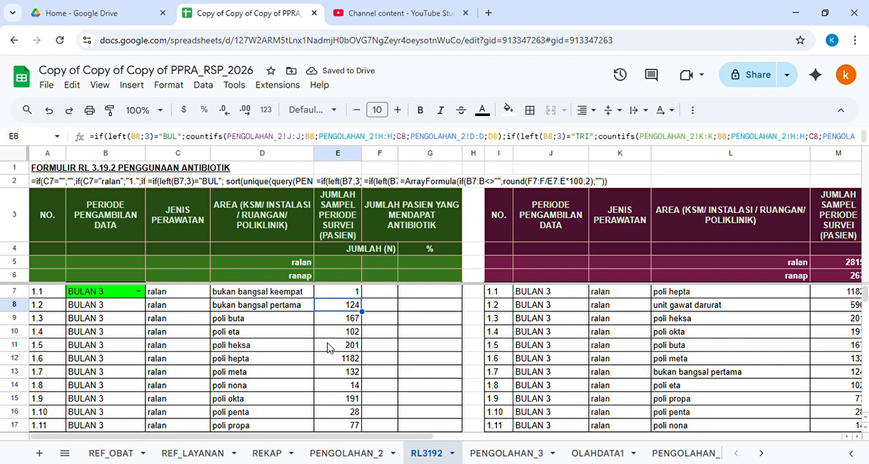
# Step: Examine the antibiotic filter column F in the PENGOLAHAN_2 sheet before returning to RL3192
pyautogui.click(381, 292)
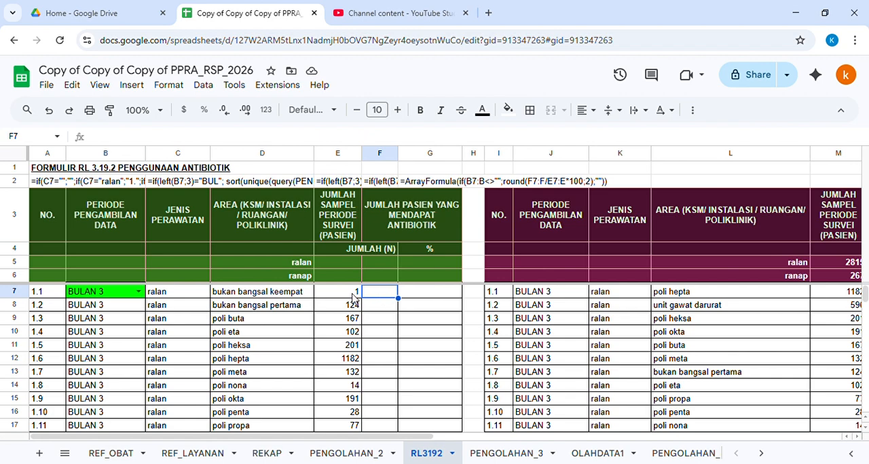
pyautogui.click(346, 454)
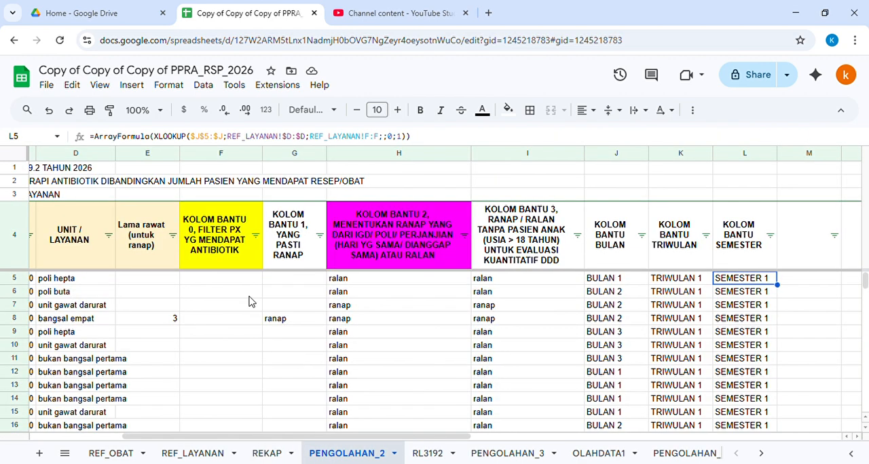
pyautogui.click(211, 156)
pyautogui.scroll(-4, 210, 340)
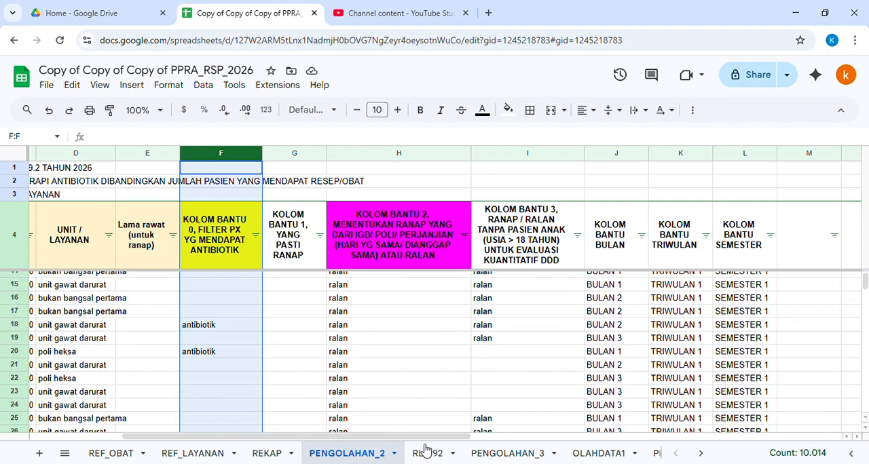
pyautogui.click(426, 453)
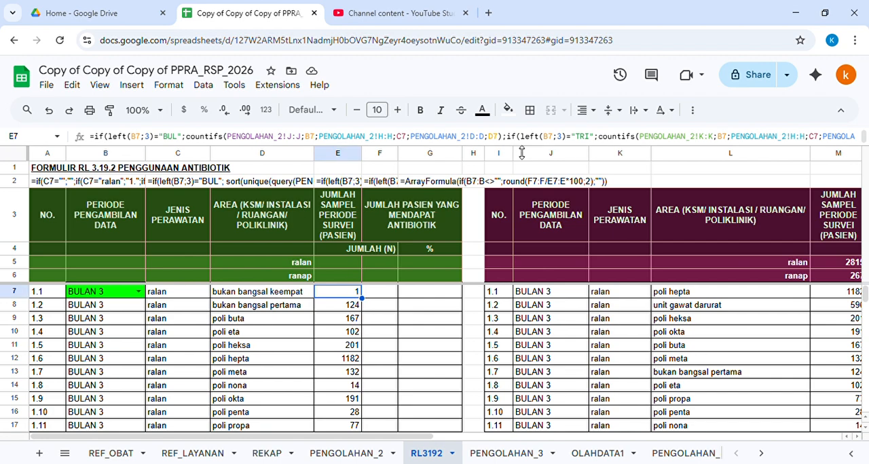
# Step: Copy the E7 sample-count formula into F7
pyautogui.moveTo(522, 153); pyautogui.dragTo(564, 200)
pyautogui.moveTo(596, 160); pyautogui.dragTo(3, 132)
pyautogui.hotkey('ctrl', 'c')
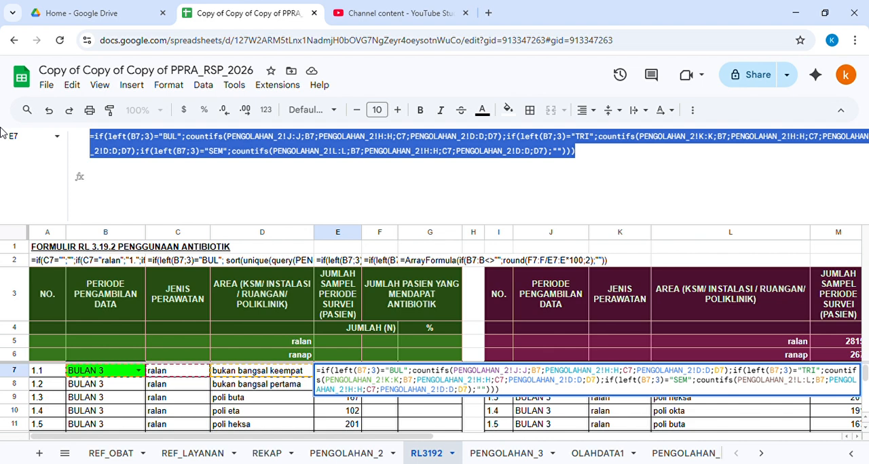
pyautogui.press('Escape')
pyautogui.click(380, 370)
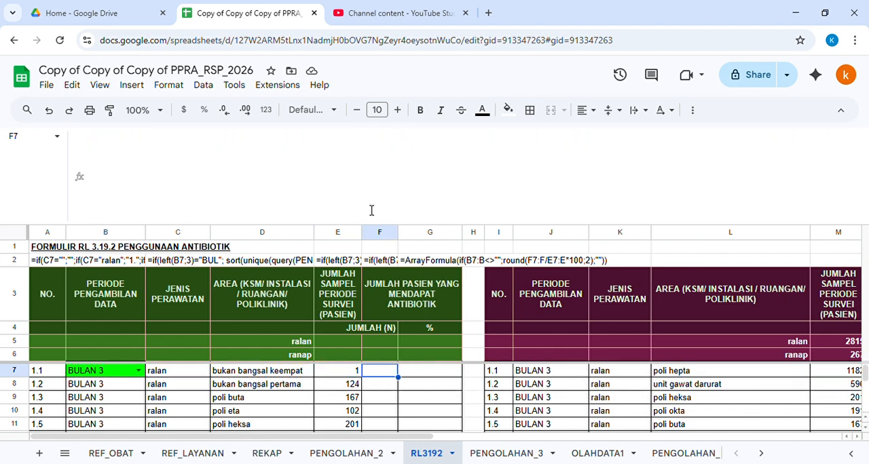
pyautogui.click(353, 171)
pyautogui.hotkey('ctrl', 'v')
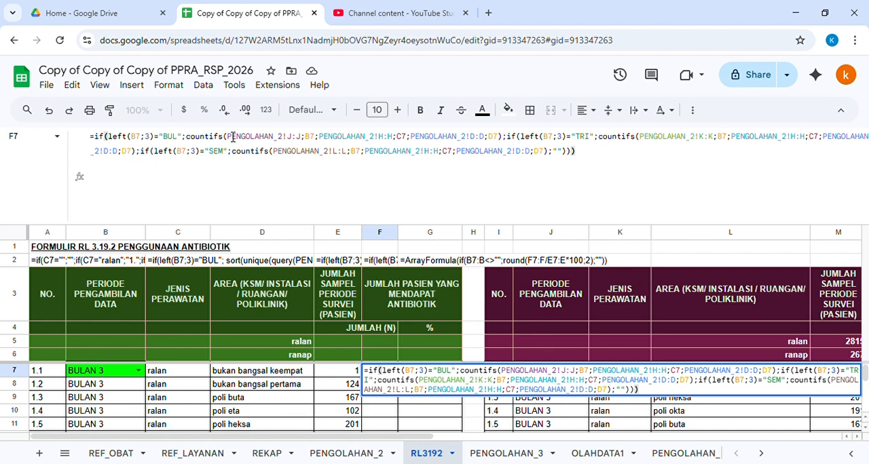
# Step: Add a PENGOLAHAN_2!F:F equals "antibiotik" criterion to the monthly COUNTIFS in the F7 formula
pyautogui.click(229, 138)
pyautogui.keyDown('shift'); pyautogui.click(309, 139); pyautogui.keyUp('shift')
pyautogui.hotkey('ctrl', 'c')
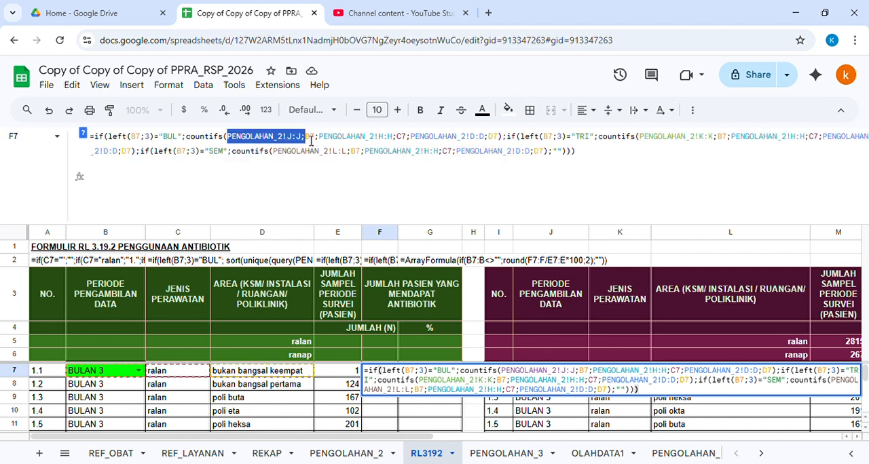
pyautogui.click(230, 139)
pyautogui.hotkey('ctrl', 'v')
pyautogui.click(293, 139)
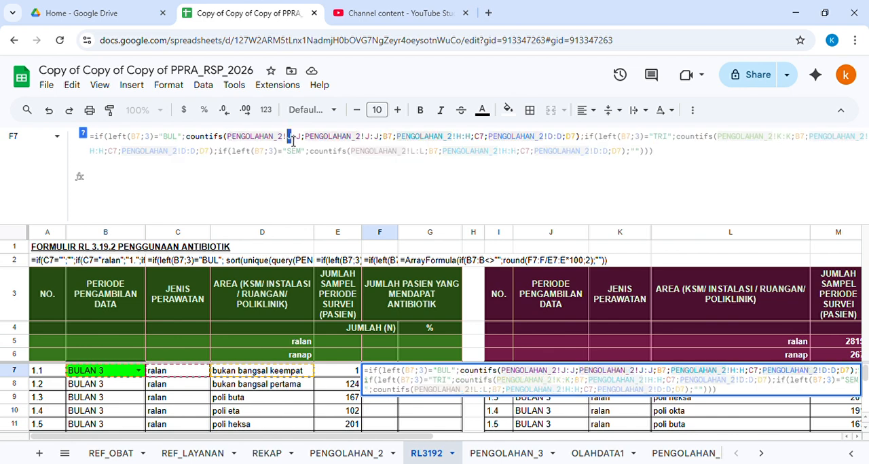
pyautogui.press('BackSpace')
pyautogui.write('F')
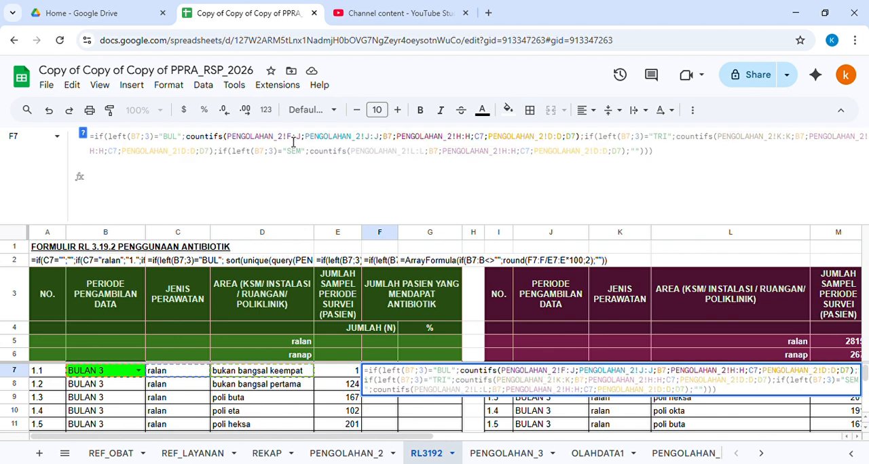
pyautogui.press('Right')
pyautogui.press('Right')
pyautogui.press('BackSpace')
pyautogui.write('F')
pyautogui.press('Right')
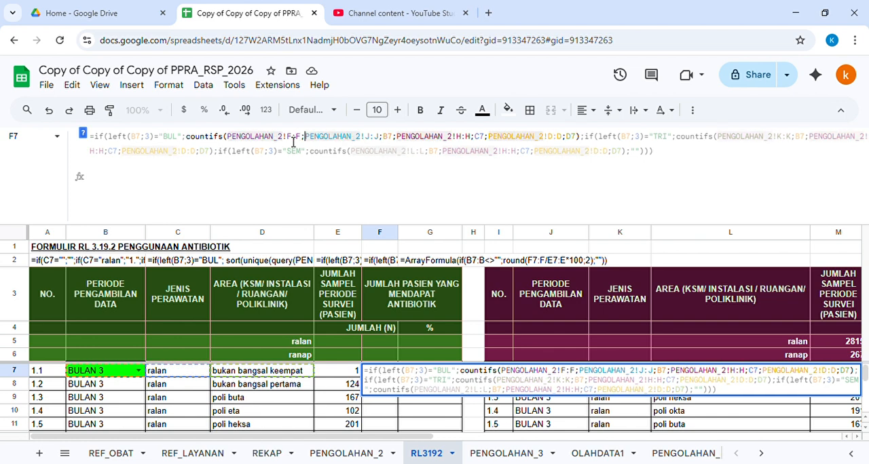
pyautogui.write('"antibiot')
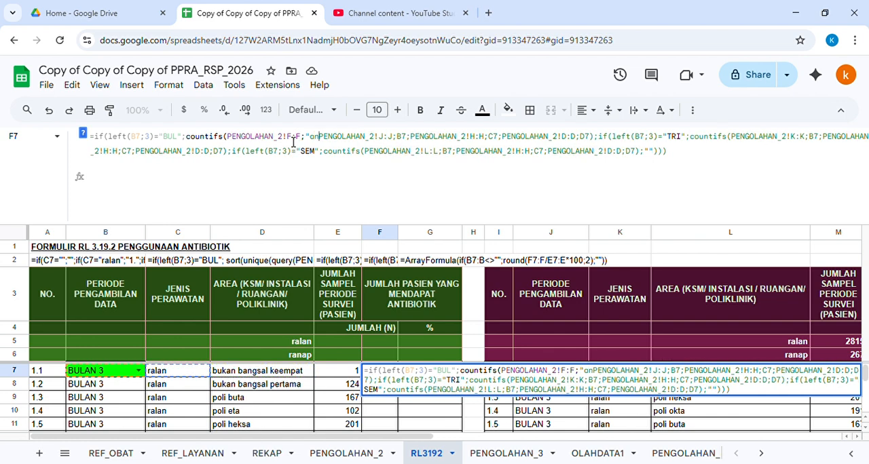
pyautogui.write('ik";')
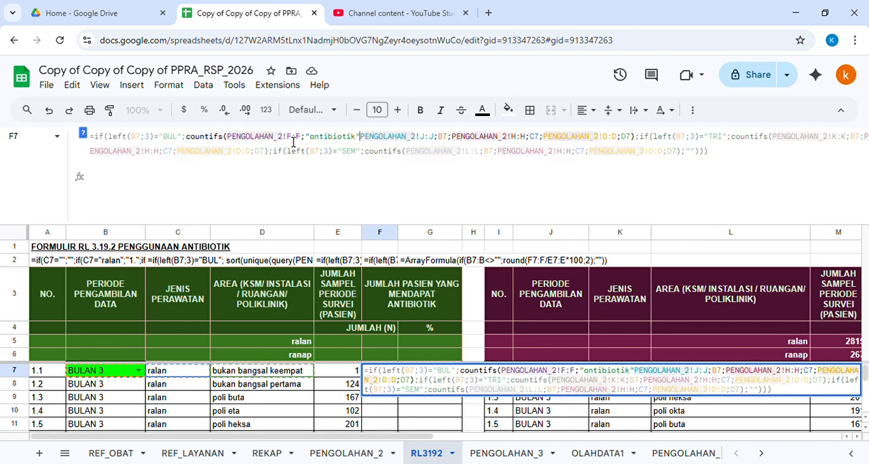
# Step: Add the same "antibiotik" criterion to the TRI and SEM COUNTIFS parts and confirm the F7 formula
pyautogui.keyDown('shift'); pyautogui.click(234, 141); pyautogui.keyUp('shift')
pyautogui.hotkey('ctrl', 'c')
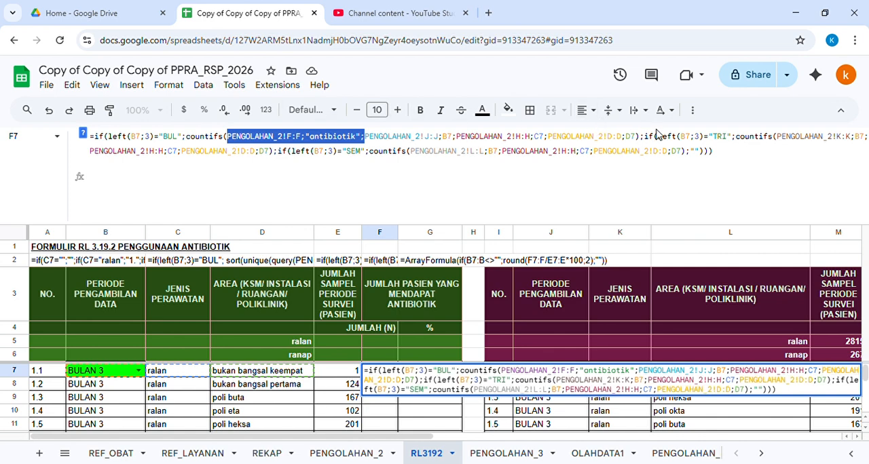
pyautogui.click(780, 138)
pyautogui.hotkey('ctrl', 'v')
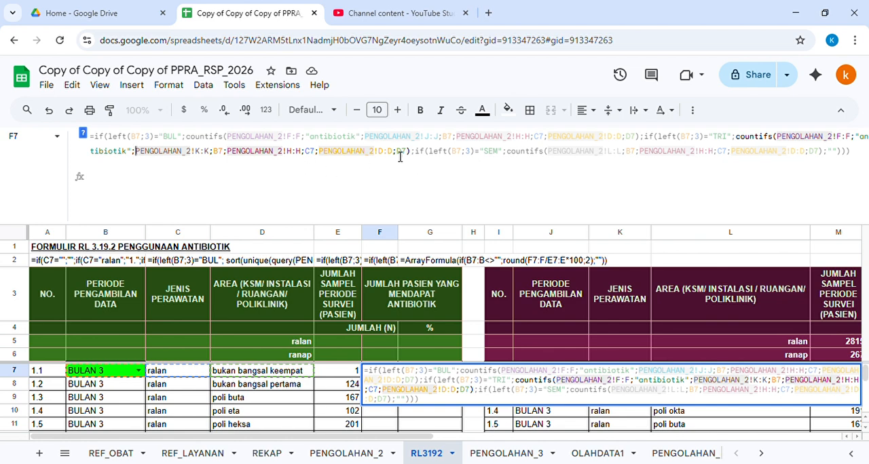
pyautogui.click(553, 160)
pyautogui.hotkey('ctrl', 'v')
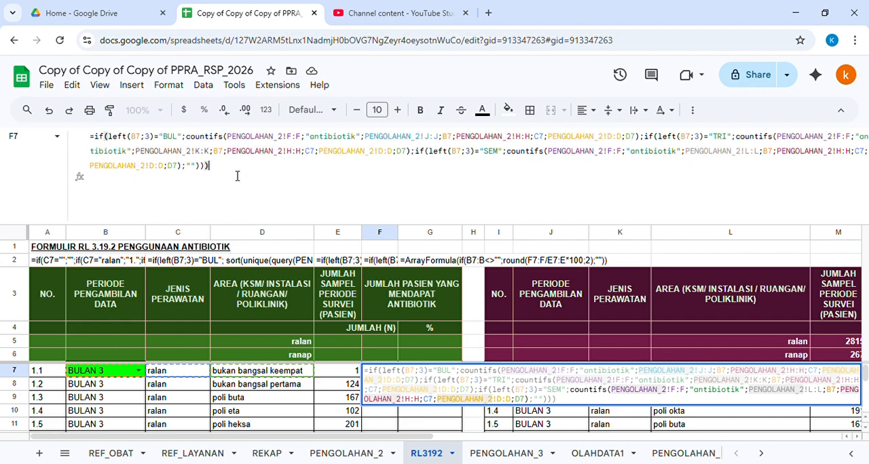
pyautogui.press('Return')
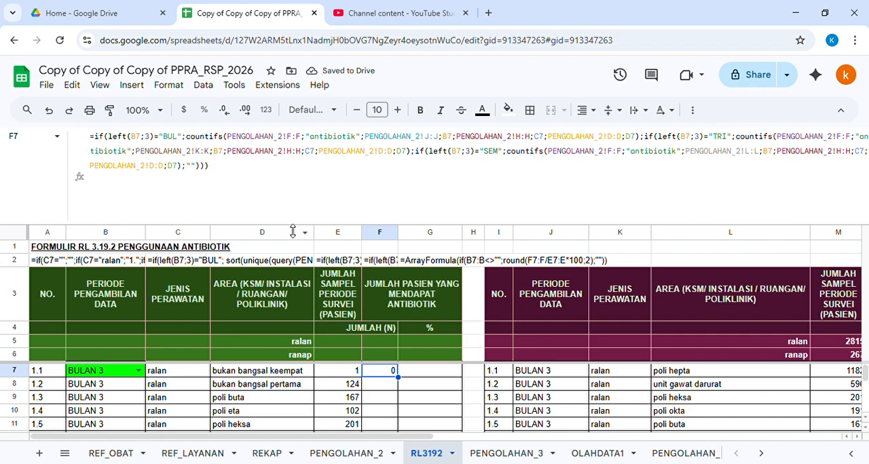
# Step: Switch the period in B7 to BULAN 1, then BULAN 2, to test the antibiotic count in F7
pyautogui.moveTo(292, 231); pyautogui.dragTo(292, 155)
pyautogui.click(137, 292)
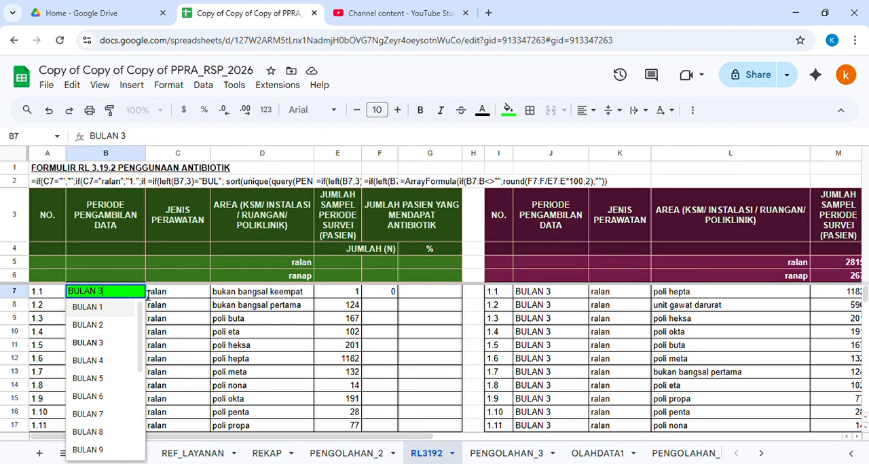
pyautogui.click(109, 309)
pyautogui.click(380, 266)
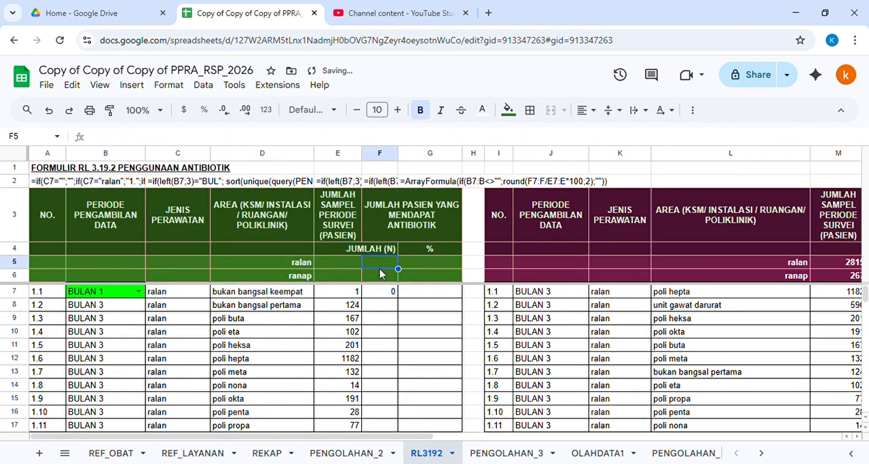
pyautogui.click(384, 293)
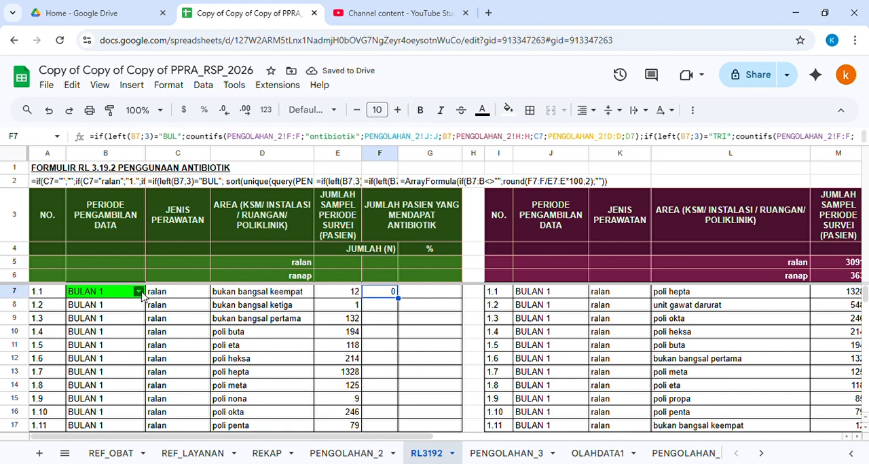
pyautogui.click(137, 291)
pyautogui.click(119, 326)
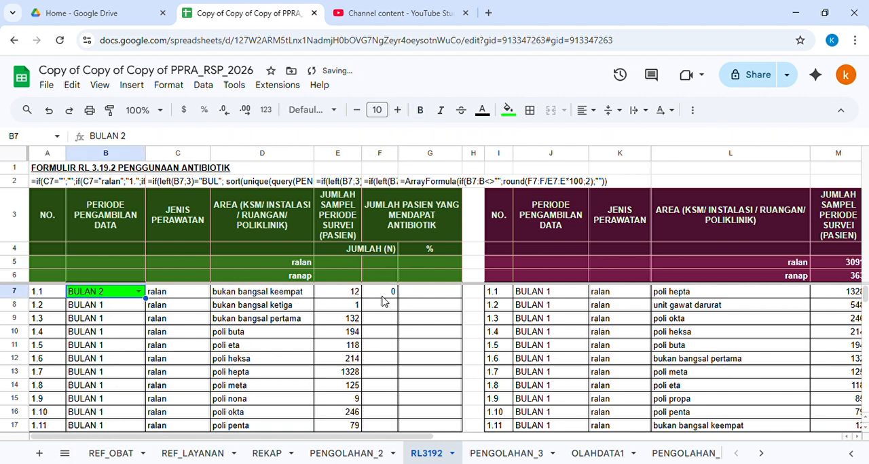
# Step: Fill the F7 formula down through F14
pyautogui.click(385, 305)
pyautogui.click(393, 293)
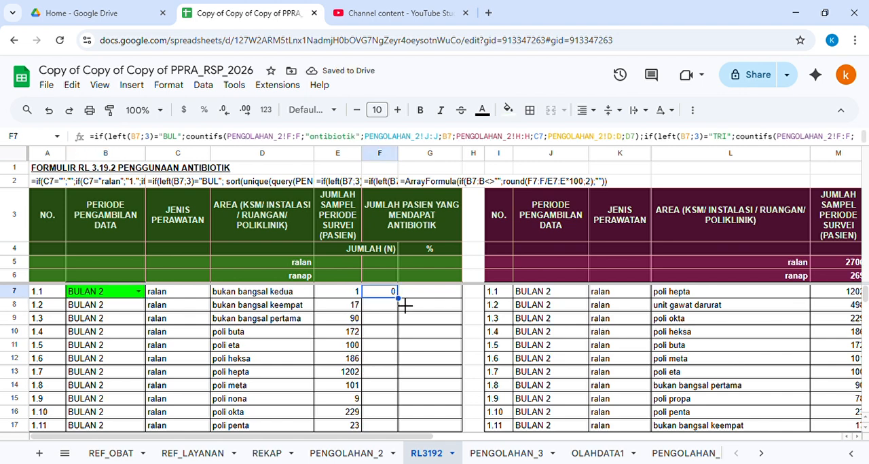
pyautogui.moveTo(398, 298); pyautogui.dragTo(396, 386)
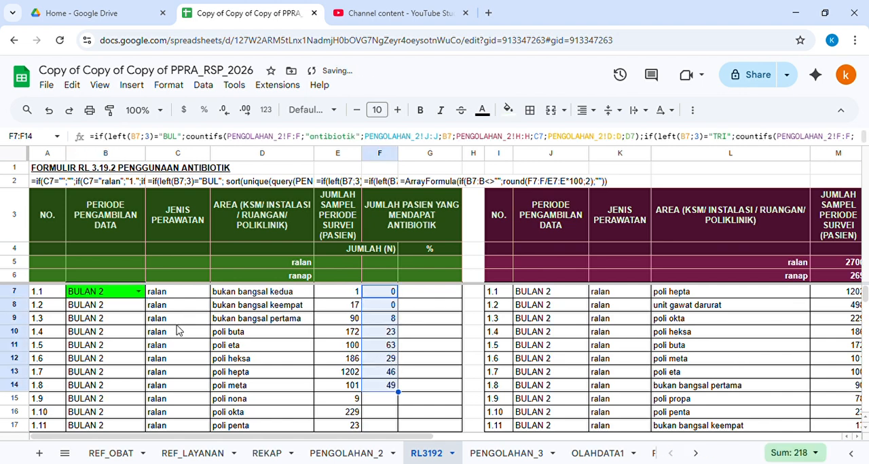
# Step: Switch the period in B7 to BULAN 1, BULAN 2 and BULAN 3 to review the antibiotic counts
pyautogui.click(138, 291)
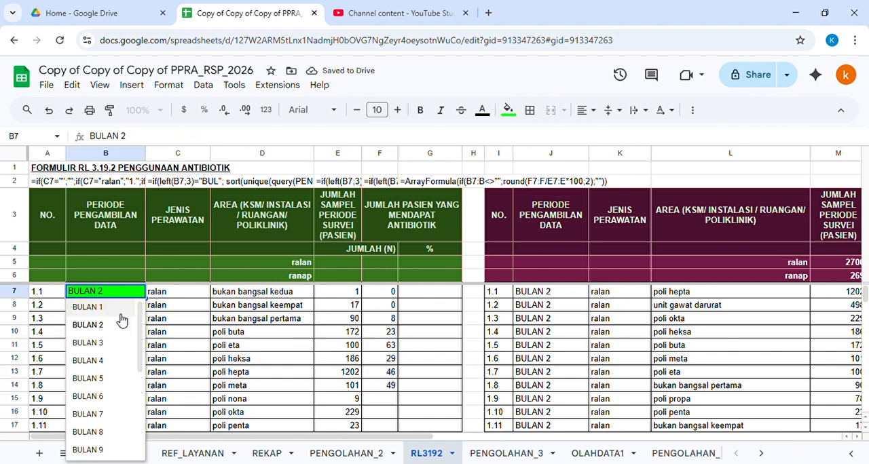
pyautogui.click(115, 309)
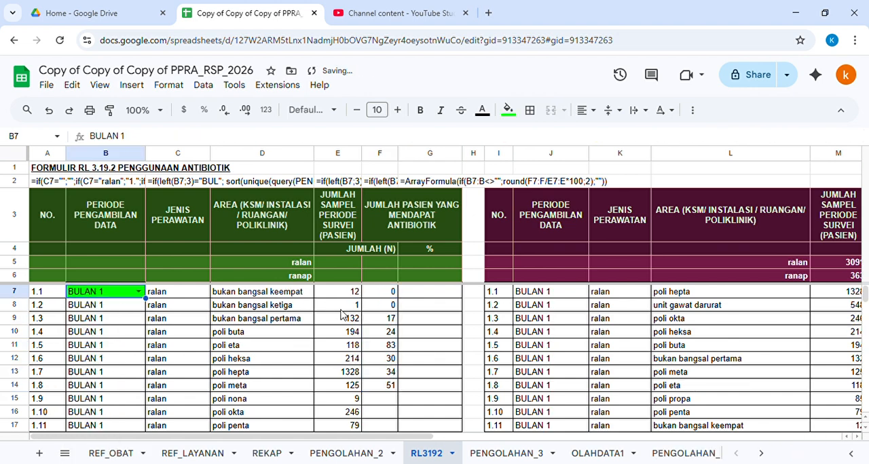
pyautogui.click(137, 291)
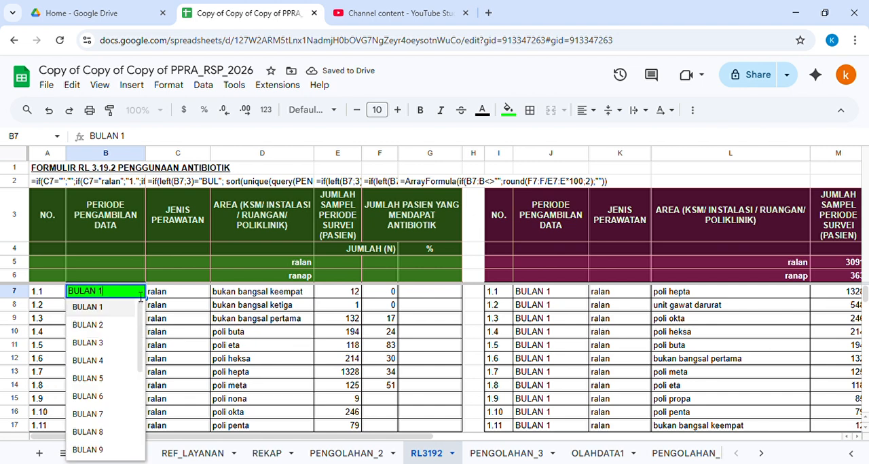
pyautogui.click(109, 327)
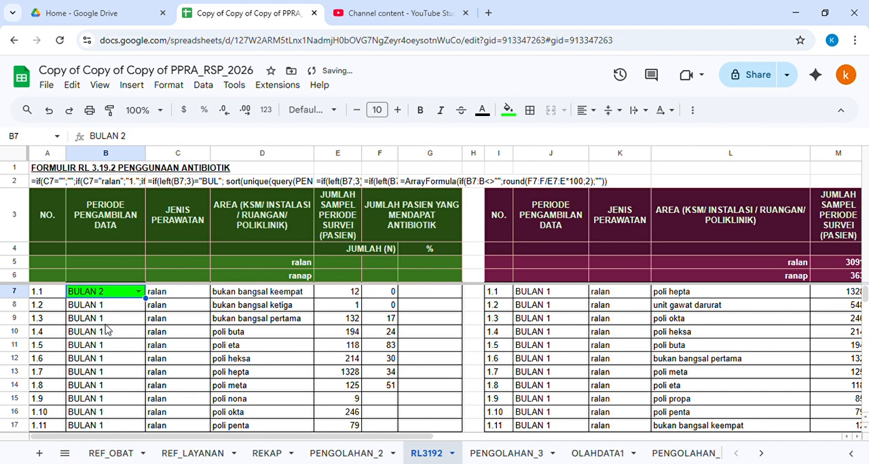
pyautogui.click(138, 291)
pyautogui.click(112, 344)
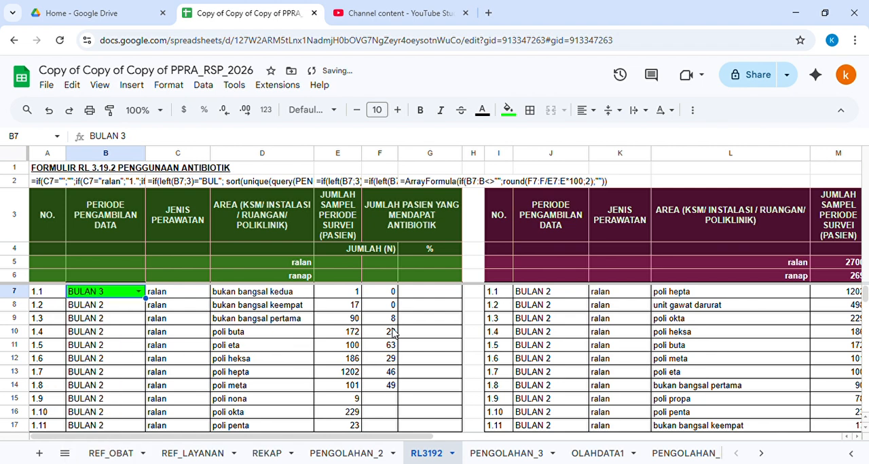
# Step: Copy the F7 formula down column F through row 10019
pyautogui.click(392, 296)
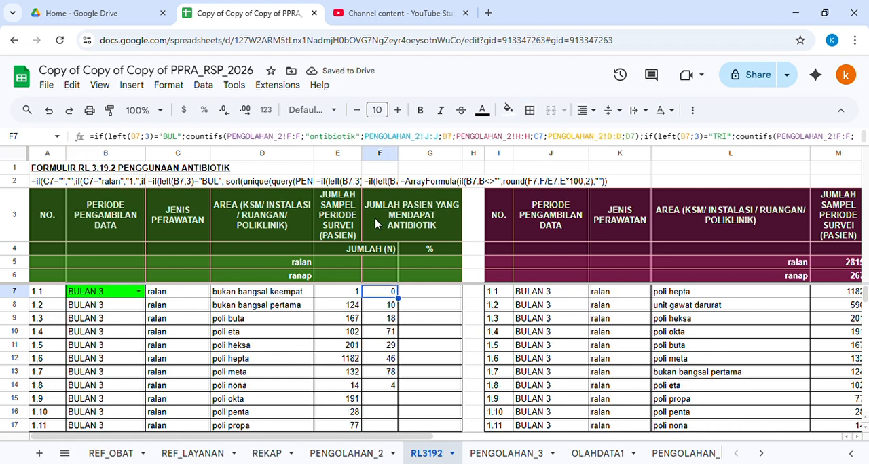
pyautogui.moveTo(377, 146); pyautogui.dragTo(369, 109)
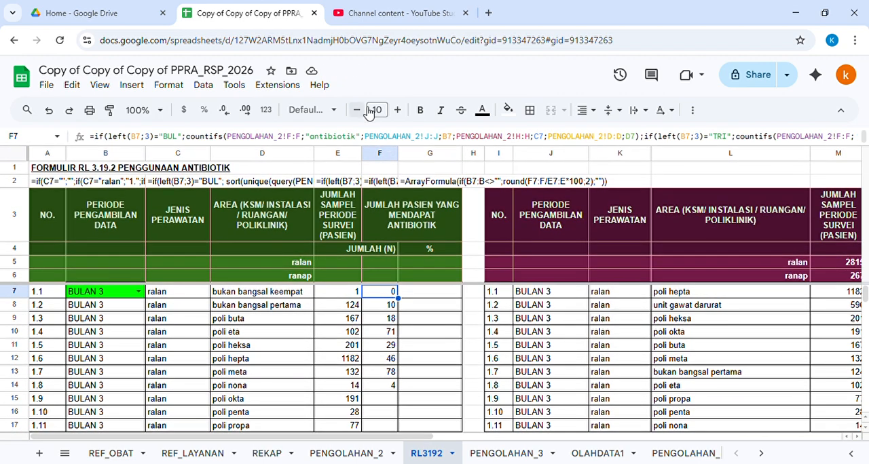
pyautogui.click(390, 305)
pyautogui.hotkey('ctrl', 'shift', 'Down')
pyautogui.hotkey('ctrl', 'shift', 'Down')
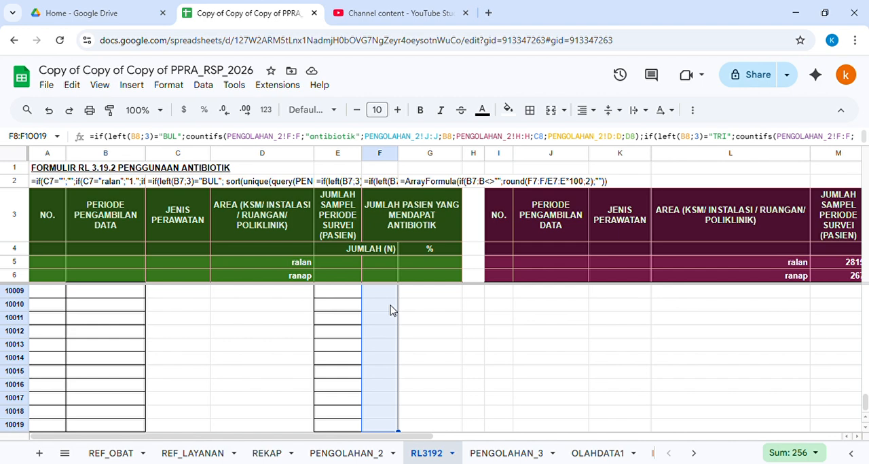
pyautogui.hotkey('ctrl', 'v')
pyautogui.hotkey('ctrl', 'Up')
pyautogui.press('Down')
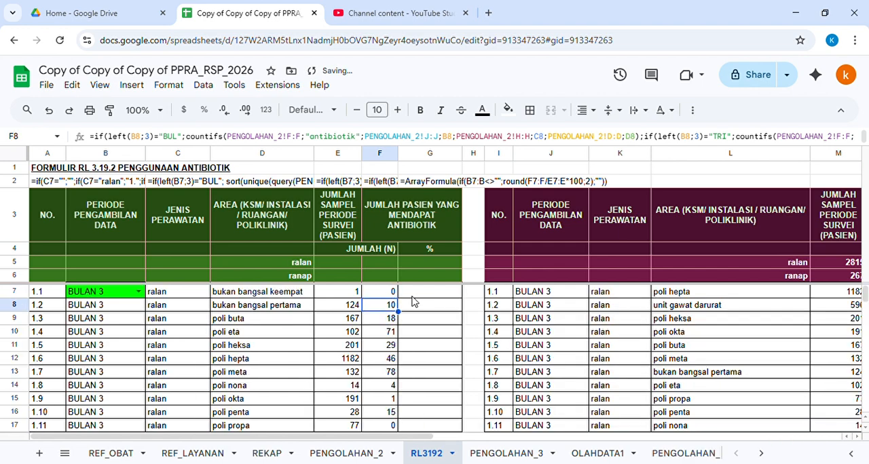
# Step: Enter a formula in G7 dividing column F by column E and multiplying by 100 to get the antibiotic percentage
pyautogui.click(412, 297)
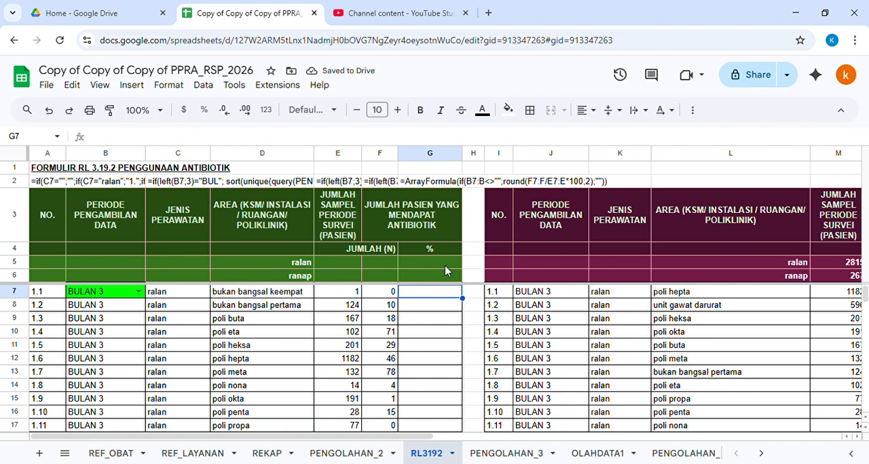
pyautogui.write('=')
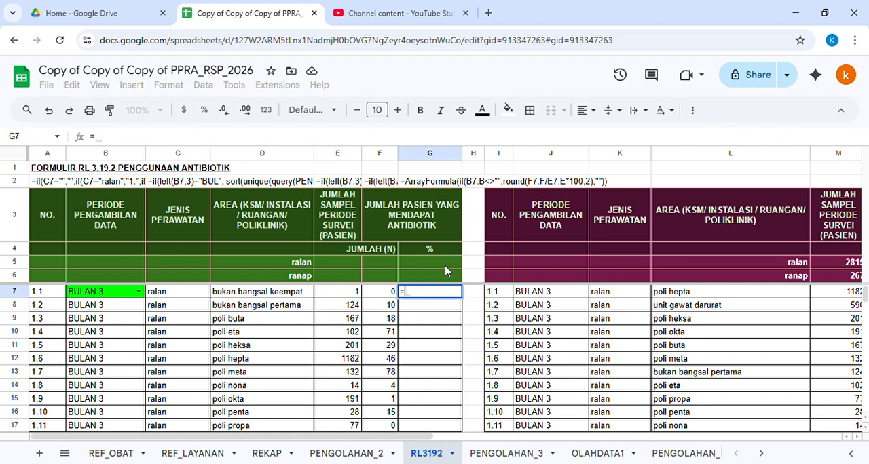
pyautogui.press('Left')
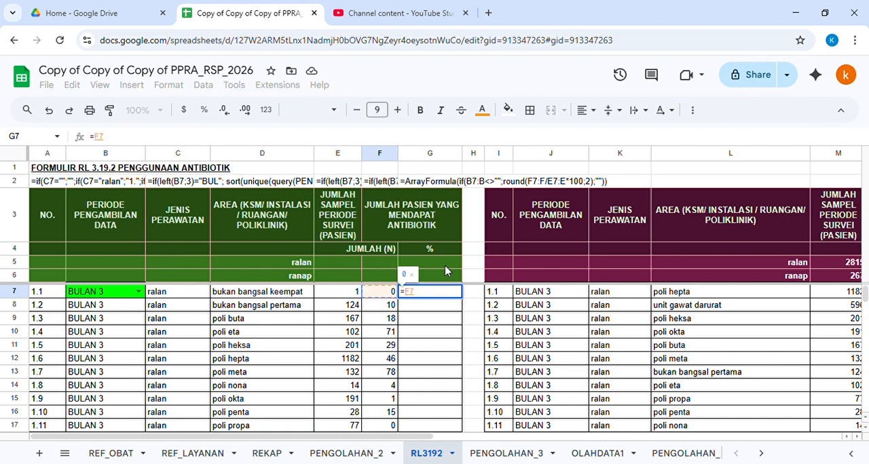
pyautogui.write(':F')
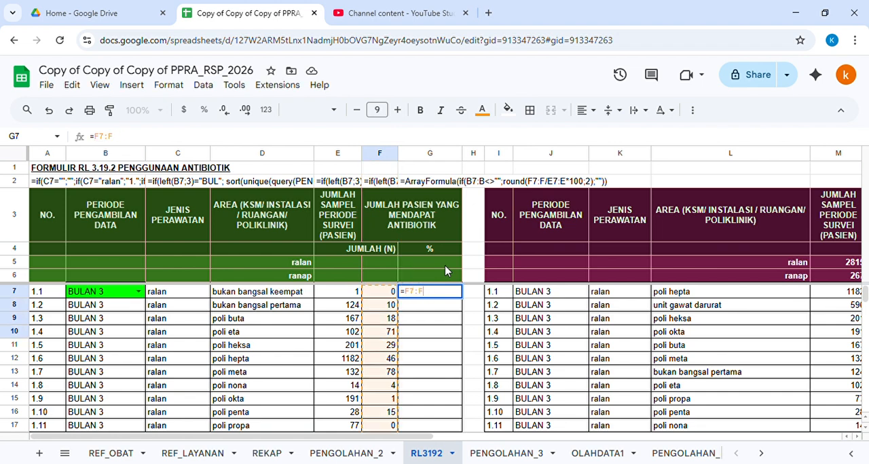
pyautogui.write('/')
pyautogui.press('Left')
pyautogui.press('Left')
pyautogui.hotkey('shift', 'Down')
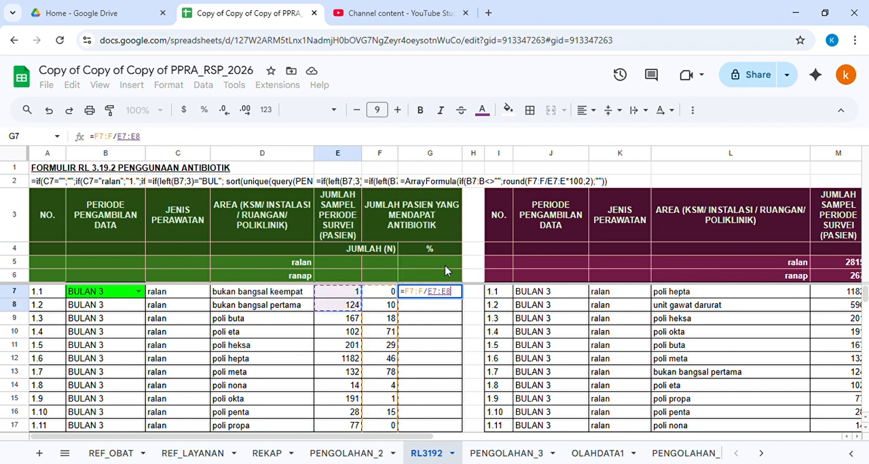
pyautogui.press('BackSpace')
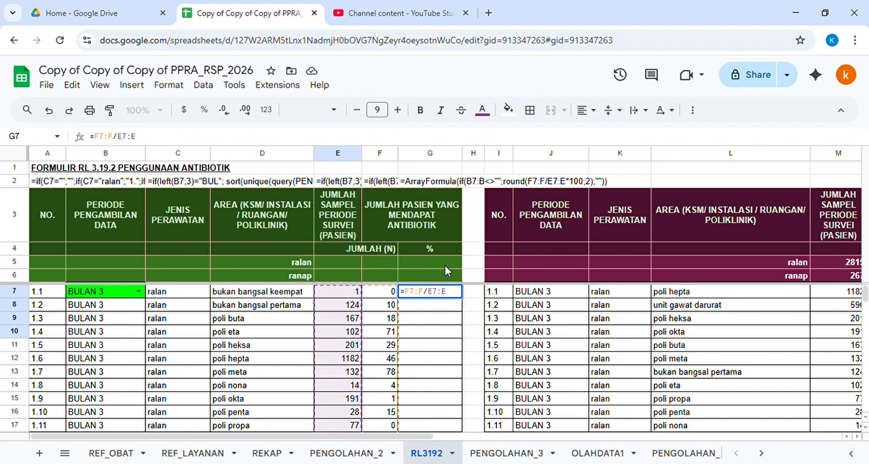
pyautogui.write('8')
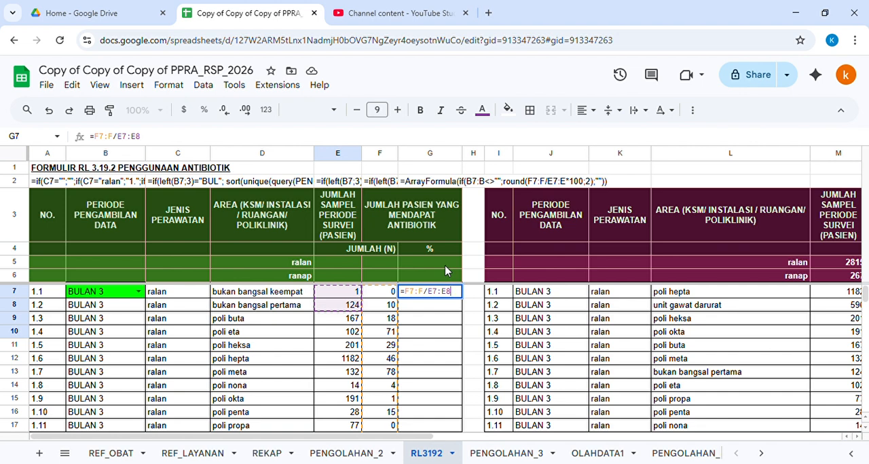
pyautogui.press('BackSpace')
pyautogui.write('*100')
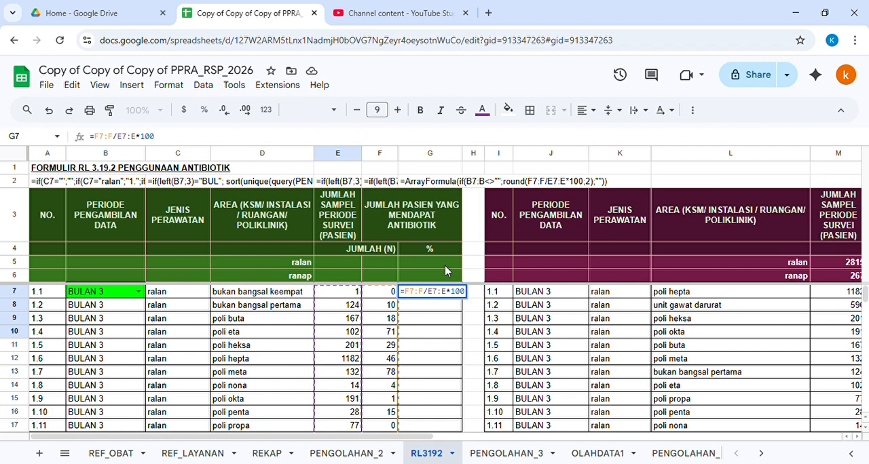
pyautogui.press('Return')
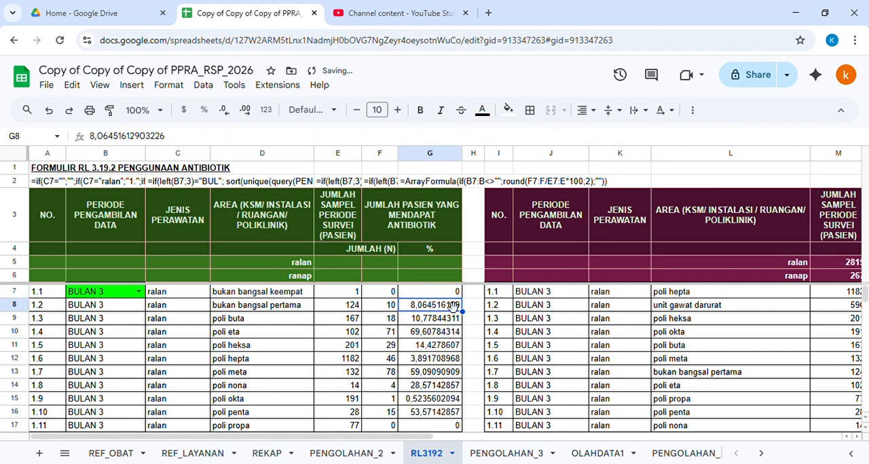
# Step: Scroll through column G to check the percentage results for each row
pyautogui.scroll(-1, 432, 370)
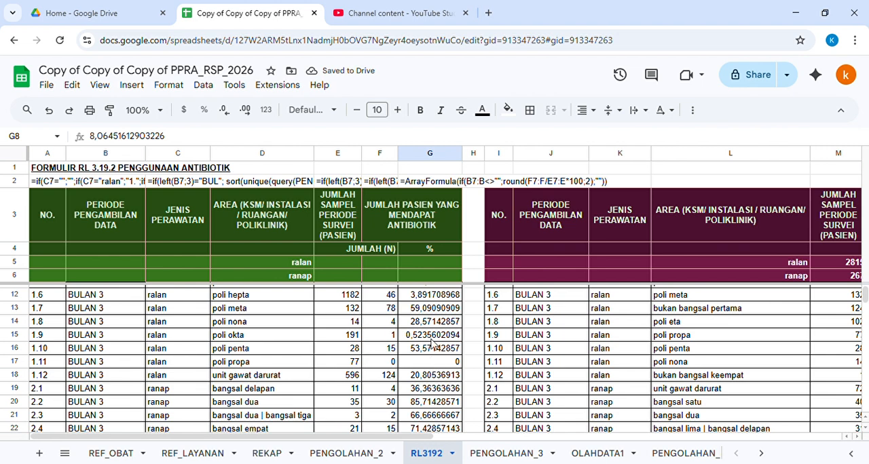
pyautogui.scroll(1, 432, 344)
pyautogui.click(434, 292)
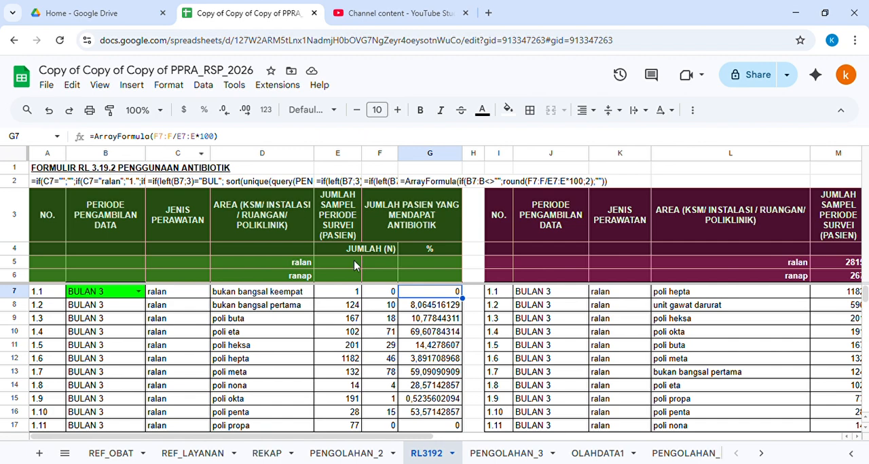
pyautogui.scroll(-5, 417, 280)
pyautogui.click(437, 323)
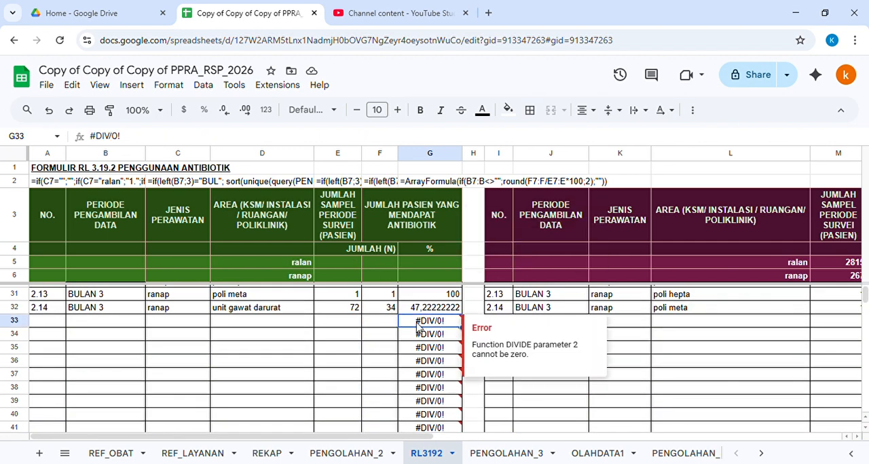
pyautogui.scroll(5, 417, 326)
# Step: Wrap the G7 percentage formula in ROUND with 2 decimal places
pyautogui.click(435, 294)
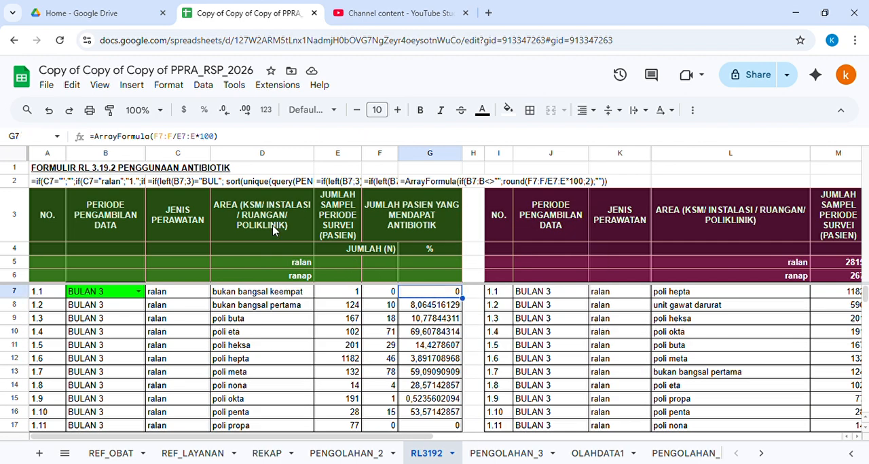
pyautogui.click(156, 137)
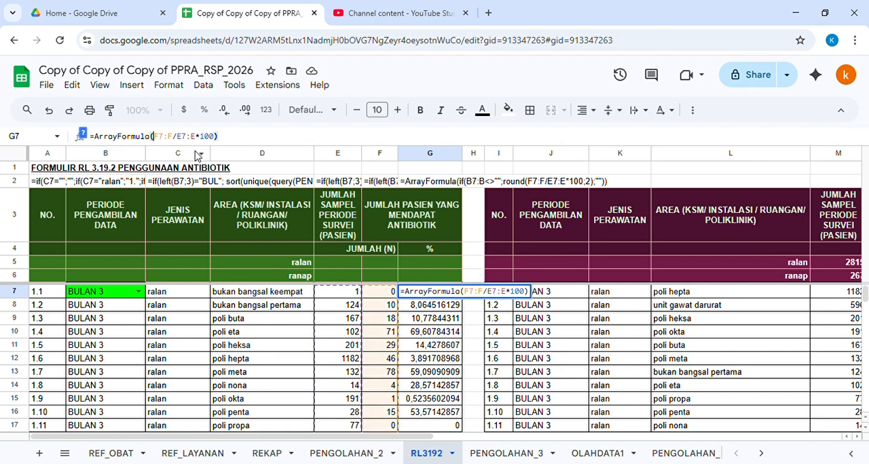
pyautogui.write('round')
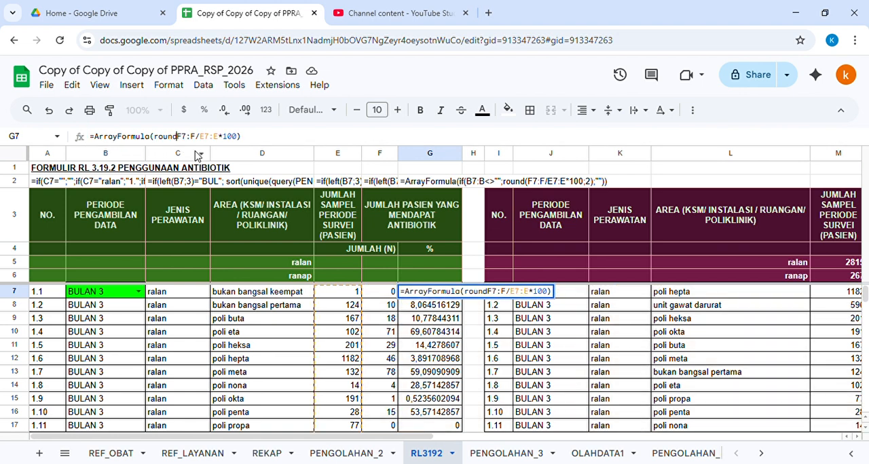
pyautogui.write('(')
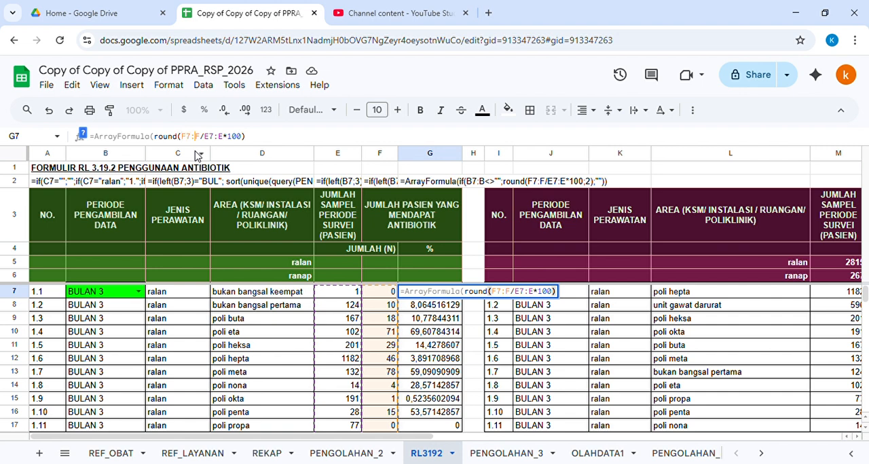
pyautogui.click(83, 134)
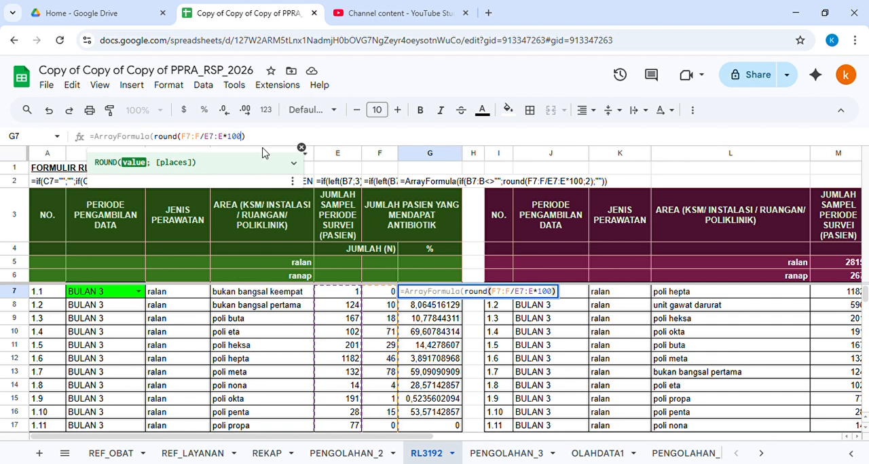
pyautogui.write(';2')
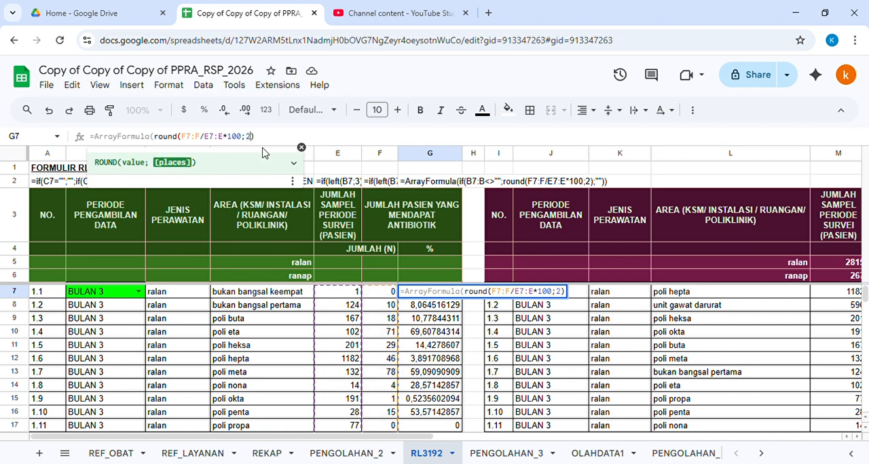
pyautogui.write(')')
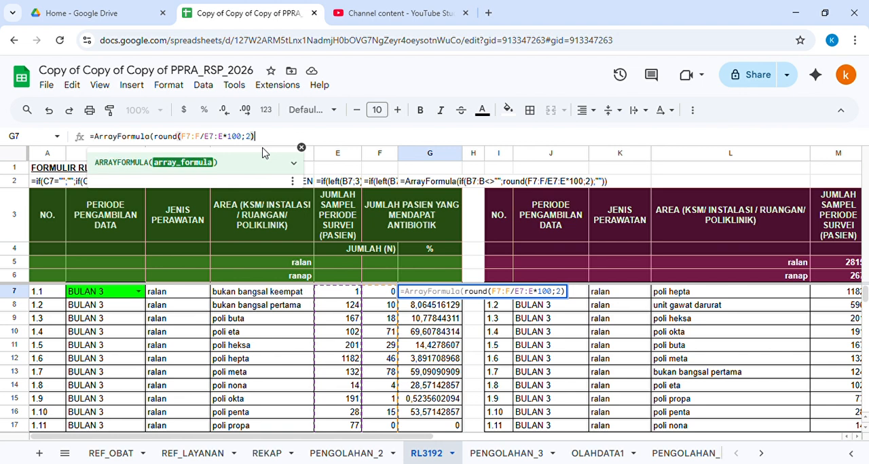
pyautogui.press('Return')
pyautogui.press('Up')
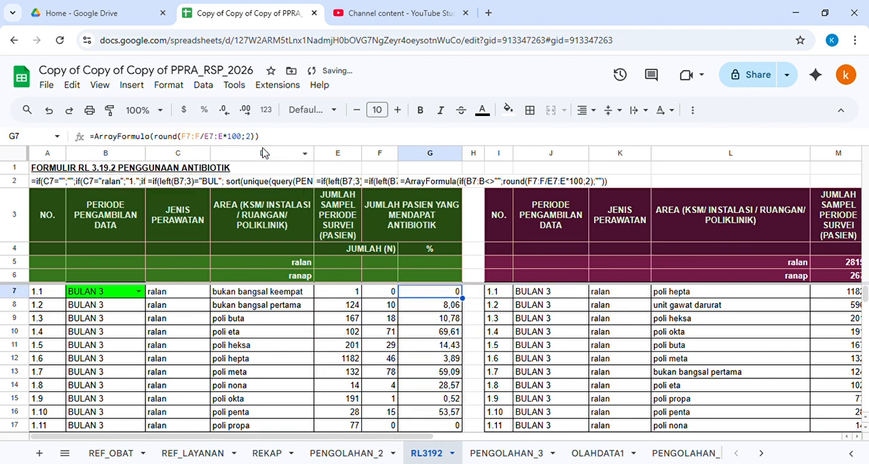
# Step: Review the rounded percentages down column G
pyautogui.click(438, 309)
pyautogui.click(438, 329)
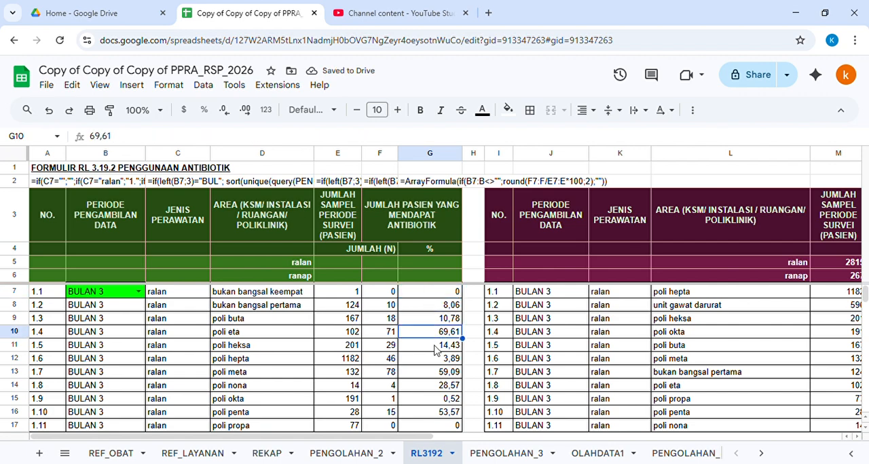
pyautogui.scroll(-8, 436, 350)
pyautogui.click(438, 359)
pyautogui.scroll(3, 437, 340)
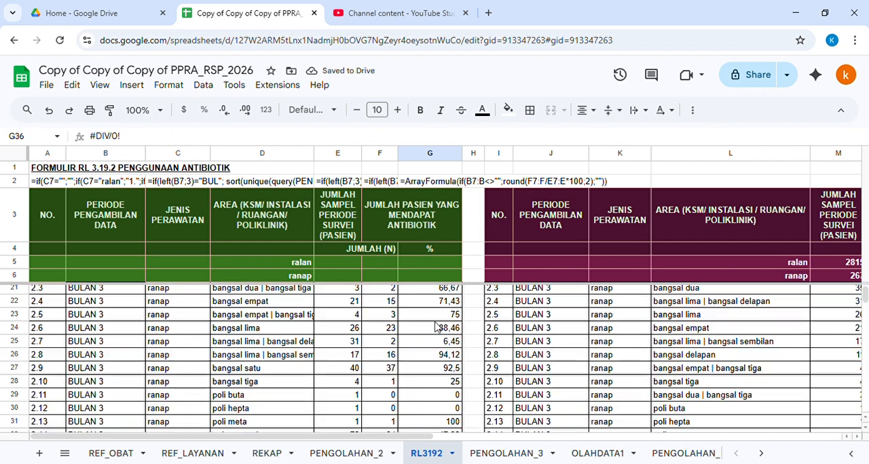
pyautogui.scroll(5, 436, 327)
# Step: Wrap the G7 formula in IFERROR so errors return an empty string
pyautogui.click(442, 292)
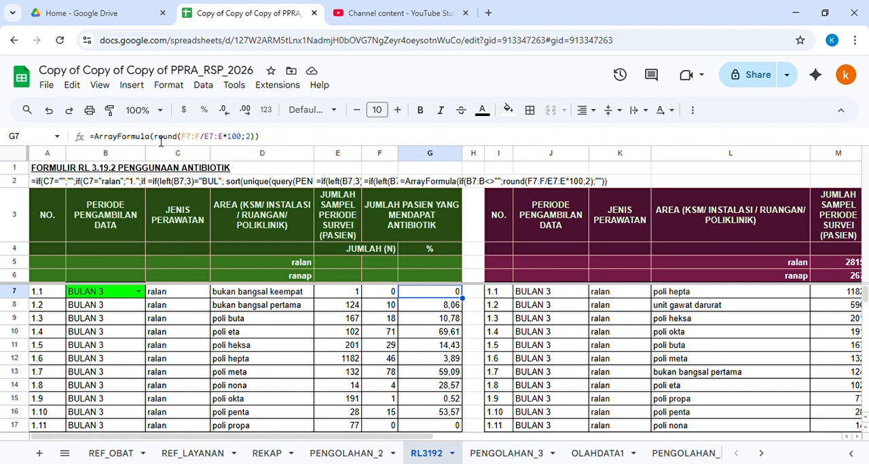
pyautogui.click(156, 136)
pyautogui.write('iferror(')
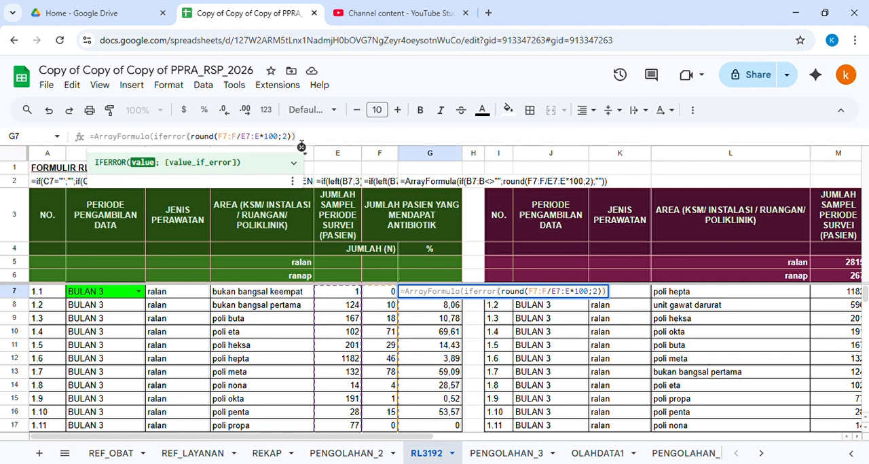
pyautogui.click(317, 140)
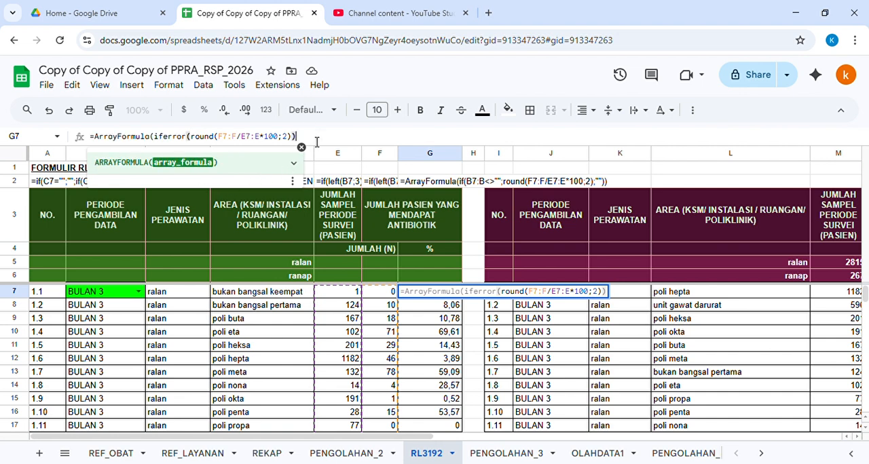
pyautogui.press('Left')
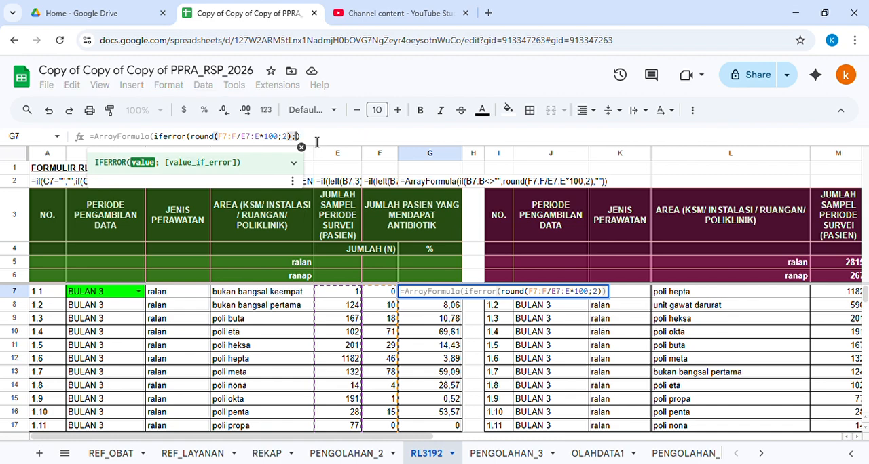
pyautogui.write(';""')
pyautogui.press('Right')
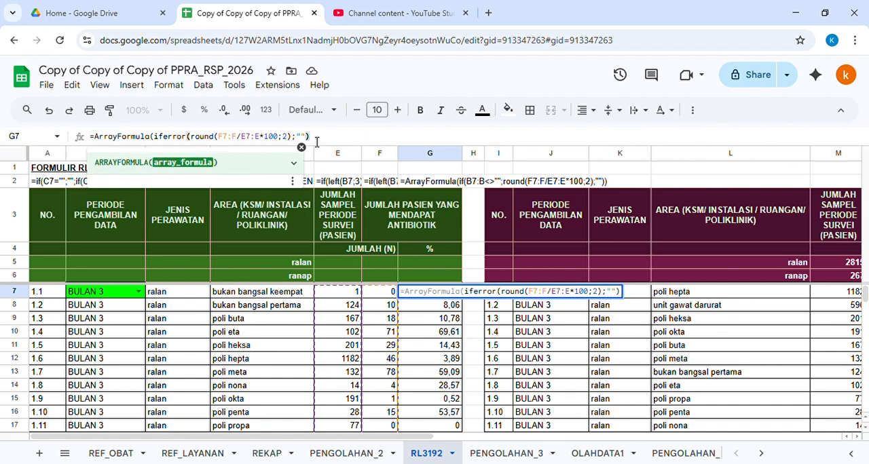
pyautogui.press('Return')
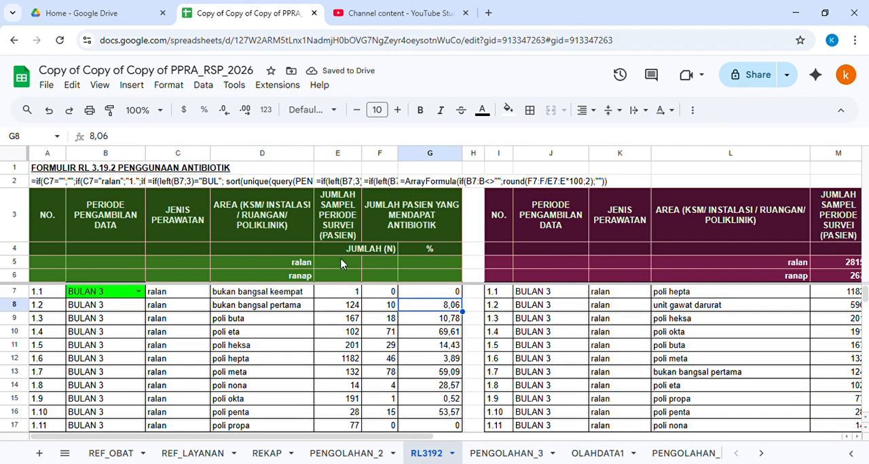
# Step: In E5, enter a SUMIF that totals column E where column C matches the ralan label in D5
pyautogui.click(336, 261)
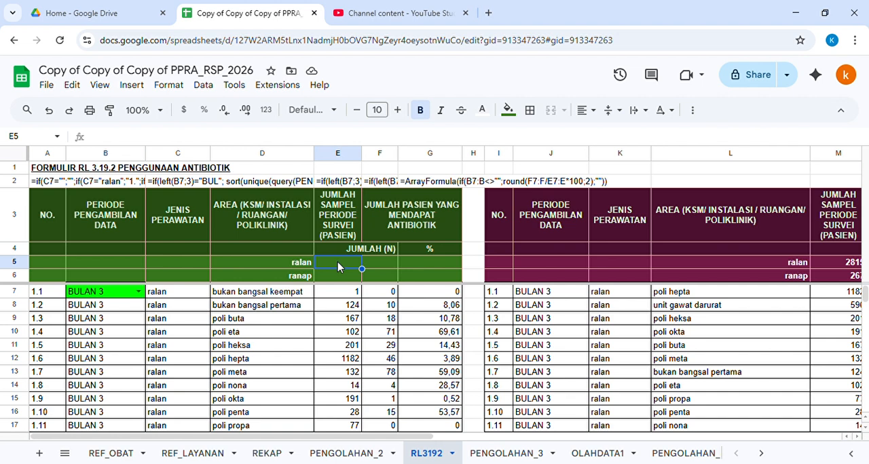
pyautogui.write('=sumif')
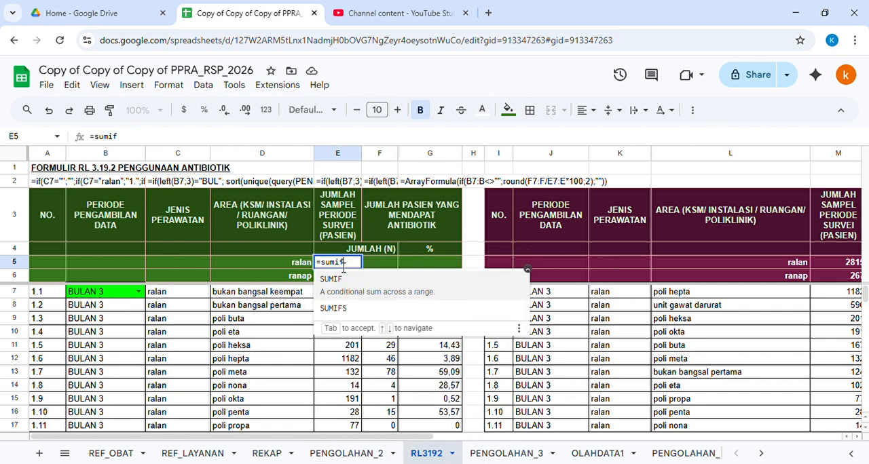
pyautogui.write('(')
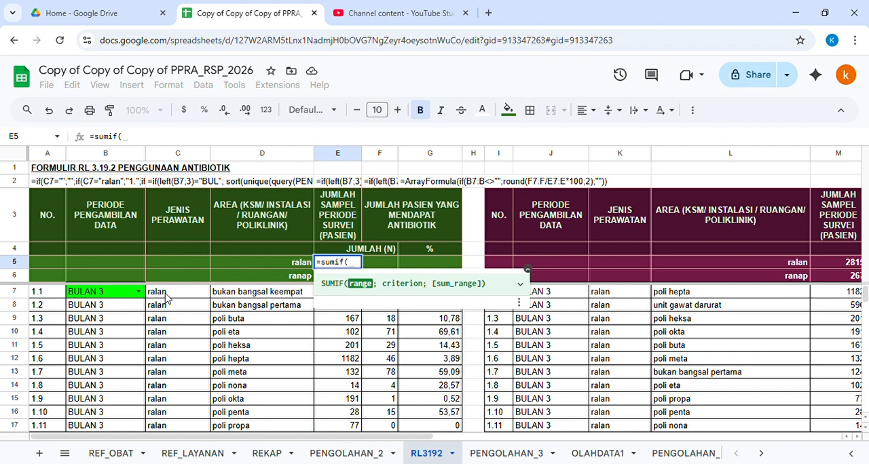
pyautogui.moveTo(166, 296); pyautogui.dragTo(177, 364)
pyautogui.press('BackSpace')
pyautogui.press('BackSpace')
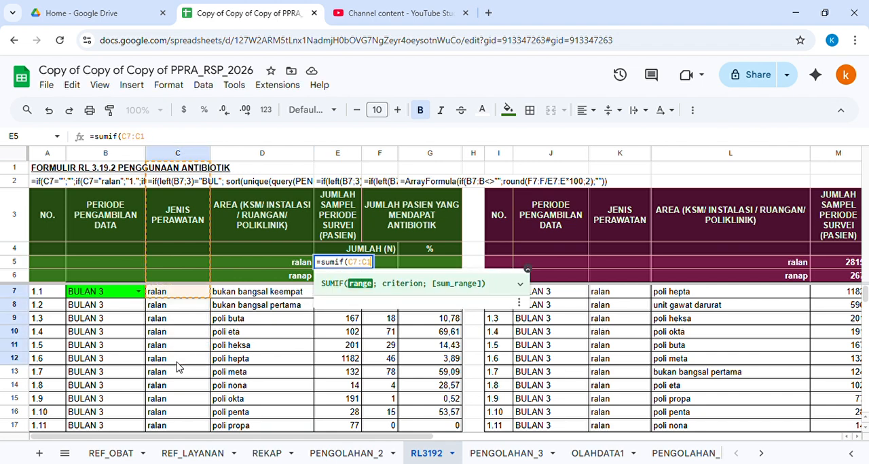
pyautogui.write(';')
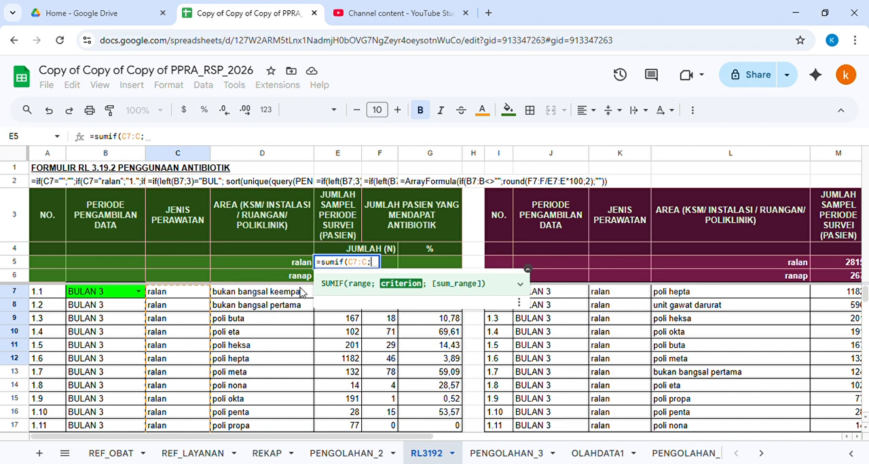
pyautogui.click(290, 262)
pyautogui.write(';')
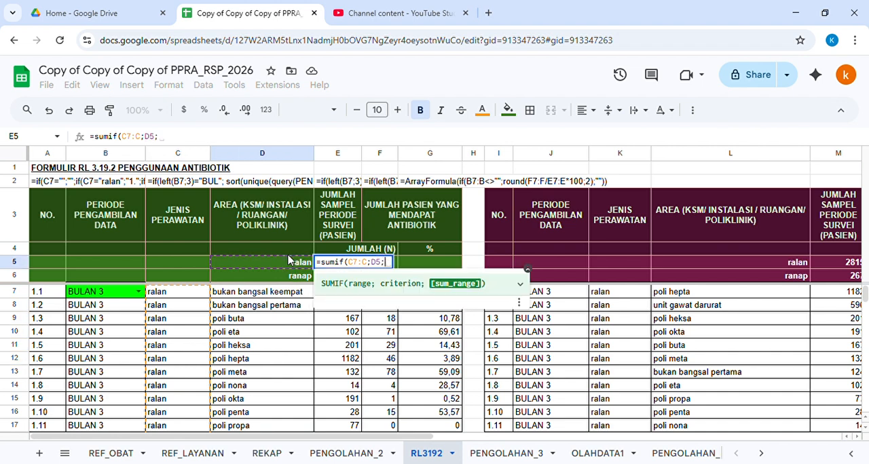
pyautogui.click(530, 274)
pyautogui.moveTo(335, 295); pyautogui.dragTo(335, 378)
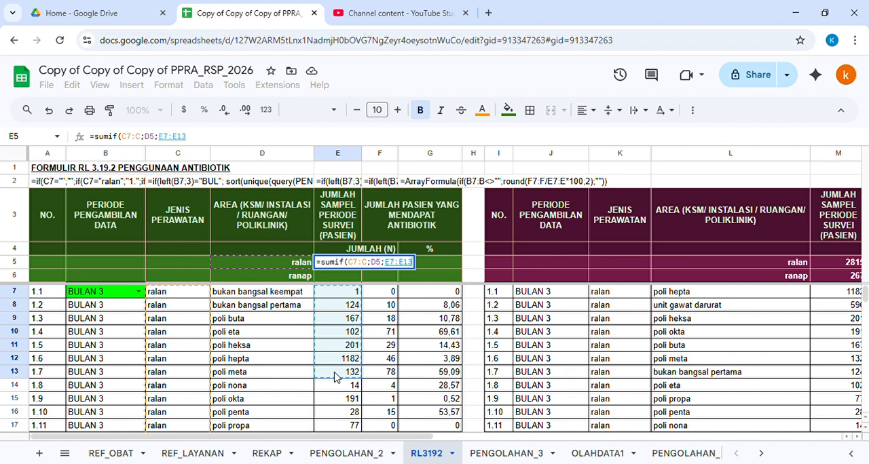
pyautogui.press('BackSpace')
pyautogui.press('BackSpace')
pyautogui.write(')')
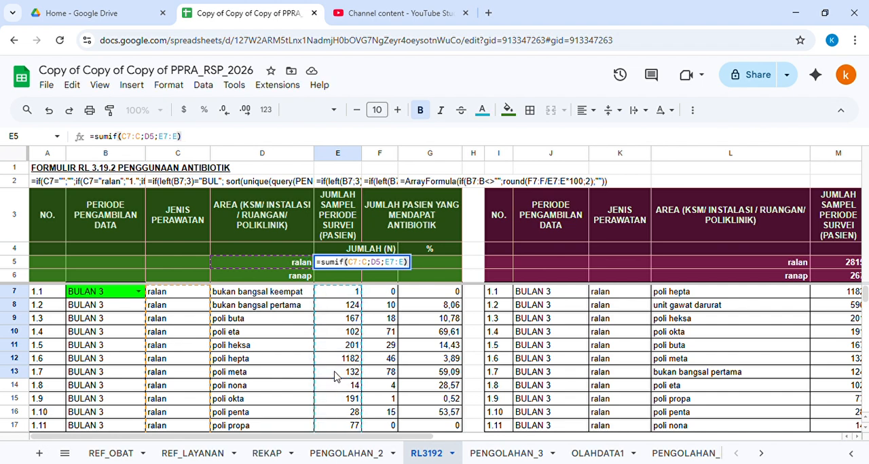
pyautogui.press('Return')
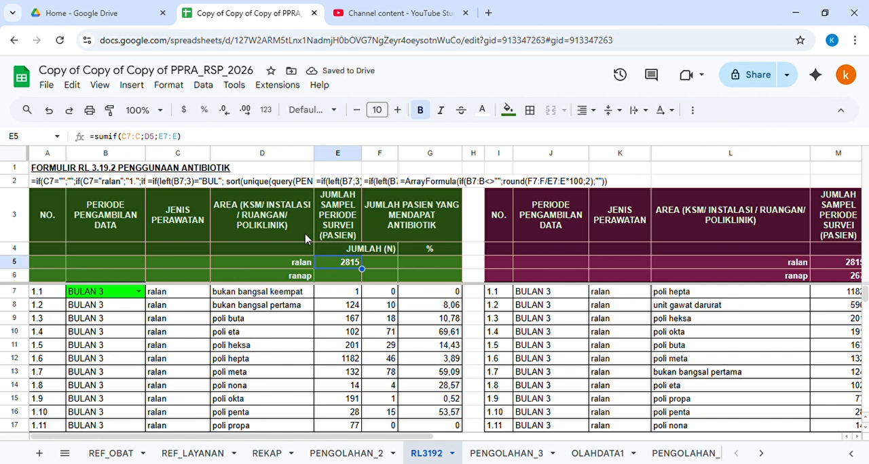
# Step: Extend the E5 criterion to D5:D6 and wrap the formula in ArrayFormula to total both ralan and ranap
pyautogui.doubleClick(343, 276)
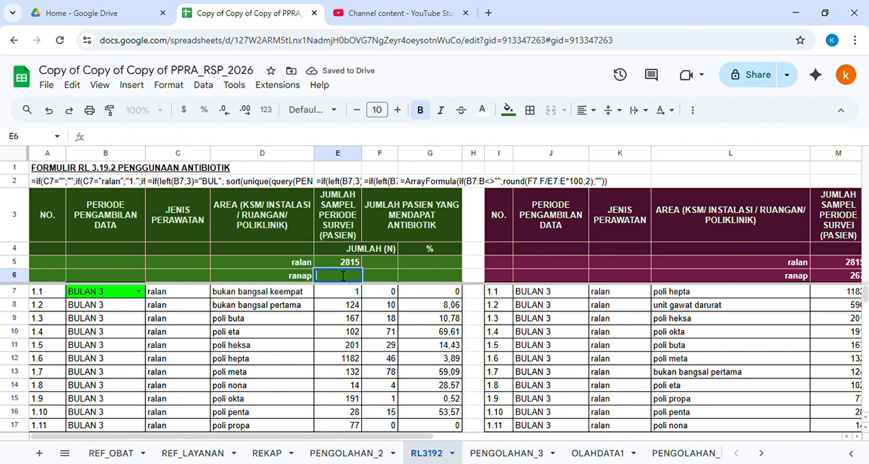
pyautogui.click(338, 265)
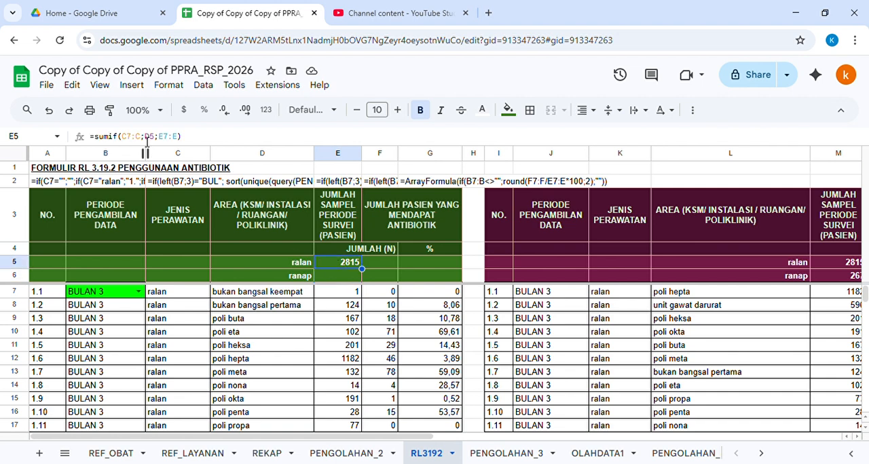
pyautogui.click(154, 138)
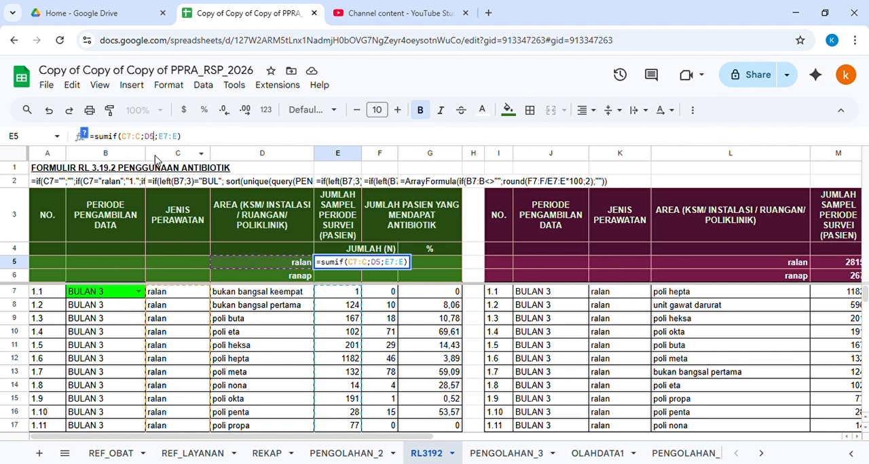
pyautogui.write(':D6')
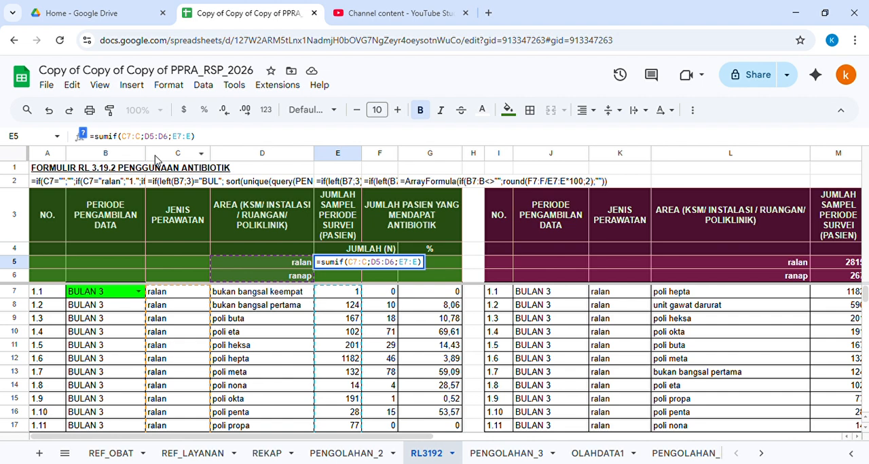
pyautogui.hotkey('ctrl', 'shift', 'Return')
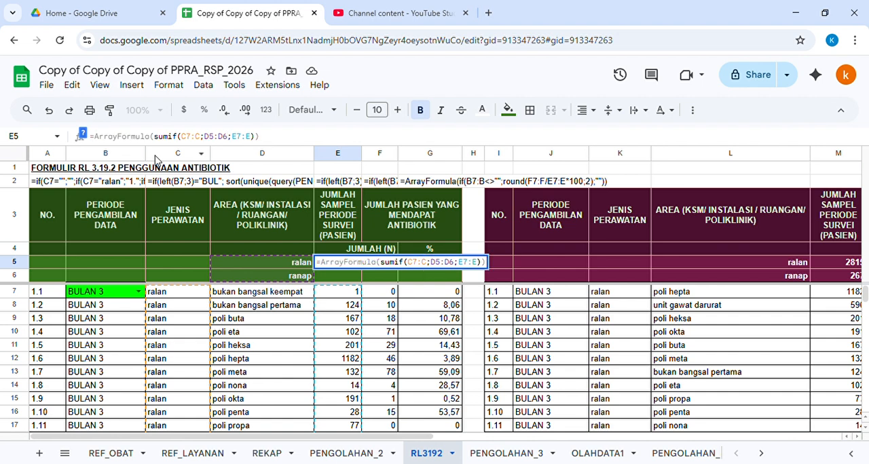
pyautogui.press('Return')
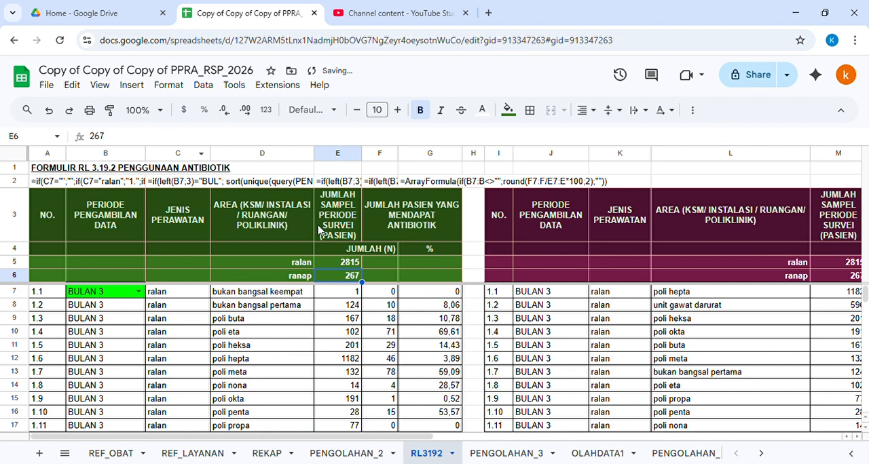
# Step: Switch the period selection in B7 to BULAN 1
pyautogui.click(344, 264)
pyautogui.click(341, 278)
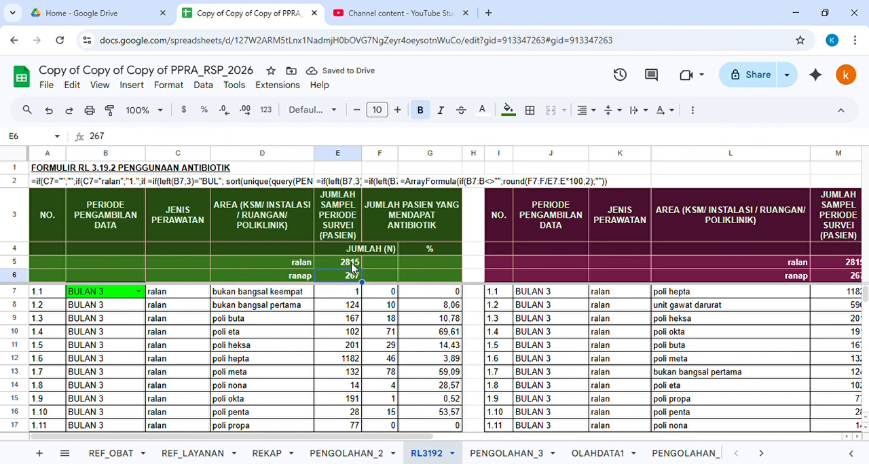
pyautogui.click(138, 291)
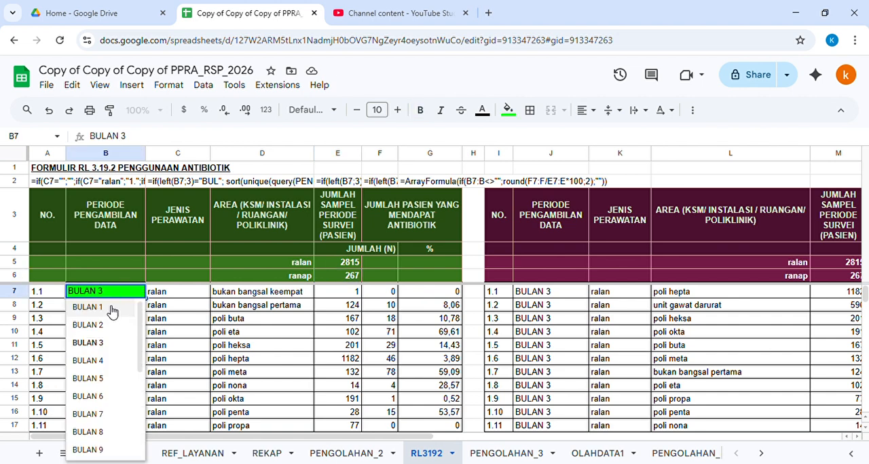
pyautogui.click(112, 306)
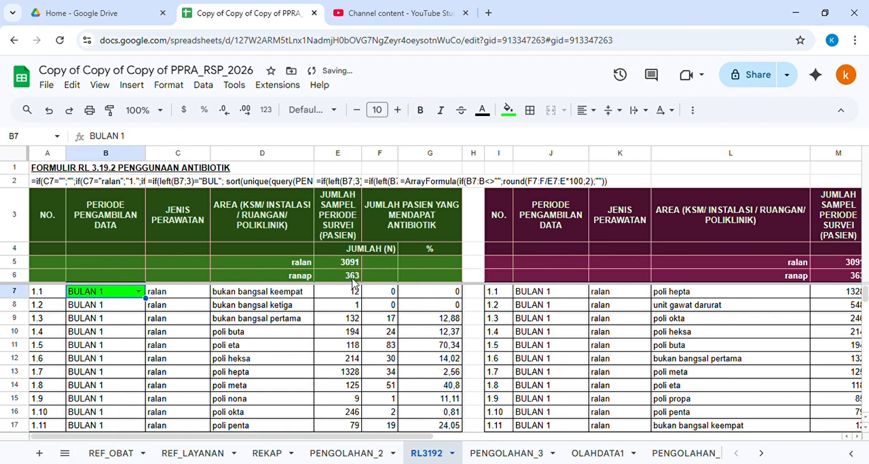
# Step: Make the column C and D5:D6 references in the E5 formula absolute and copy it into F5
pyautogui.click(377, 267)
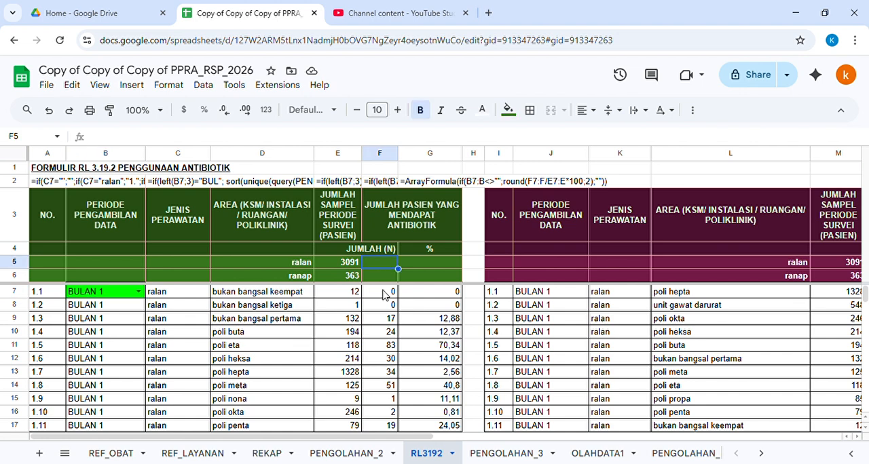
pyautogui.click(344, 267)
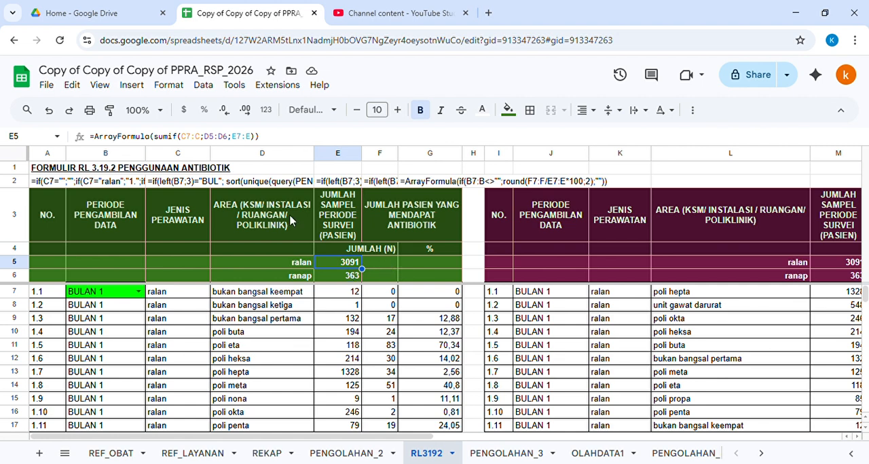
pyautogui.click(196, 144)
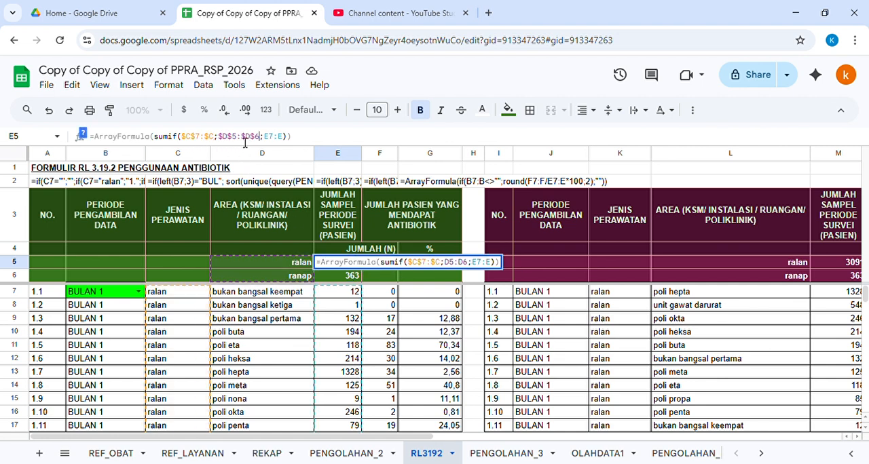
pyautogui.press('Return')
pyautogui.press('Up')
pyautogui.hotkey('ctrl', 'c')
pyautogui.press('Right')
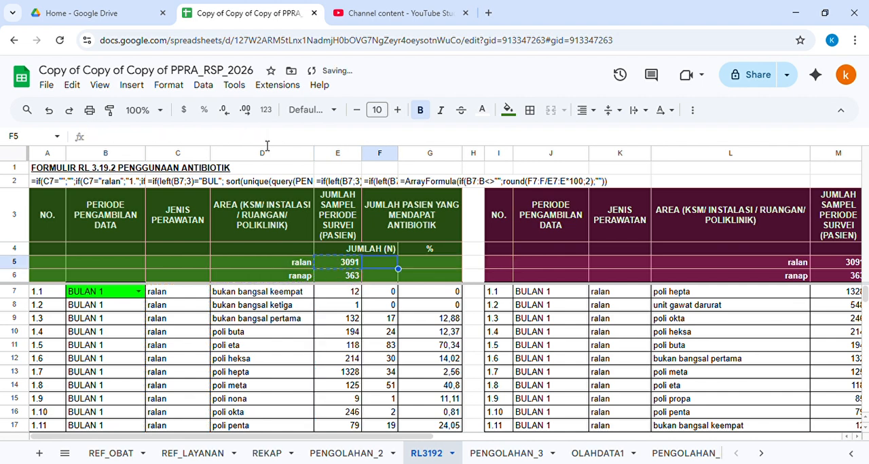
pyautogui.hotkey('ctrl', 'v')
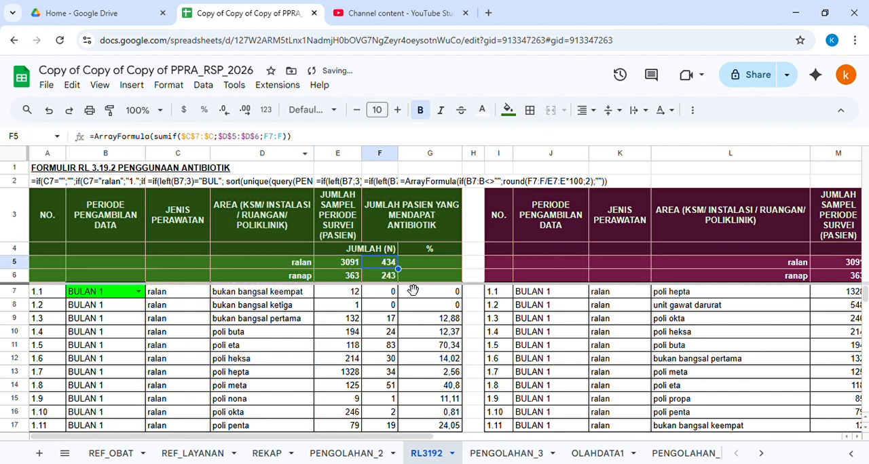
# Step: Enter a G5 formula dividing F5 by E5 and multiplying by 100
pyautogui.click(422, 268)
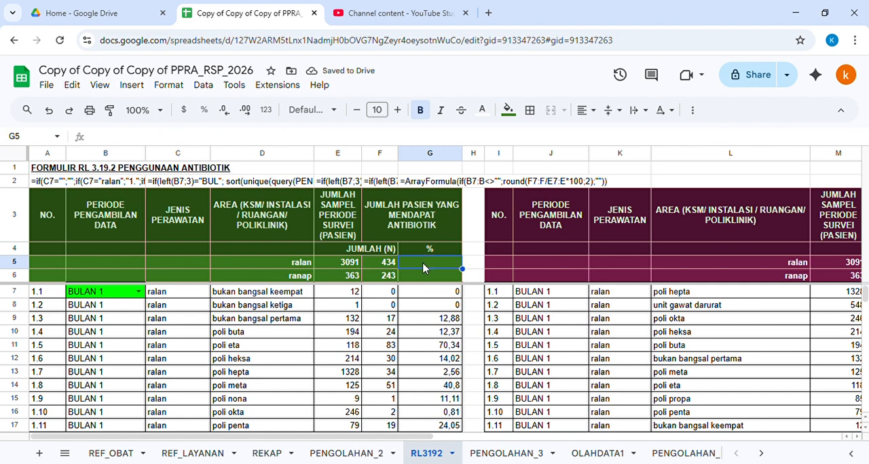
pyautogui.write('=')
pyautogui.press('Left')
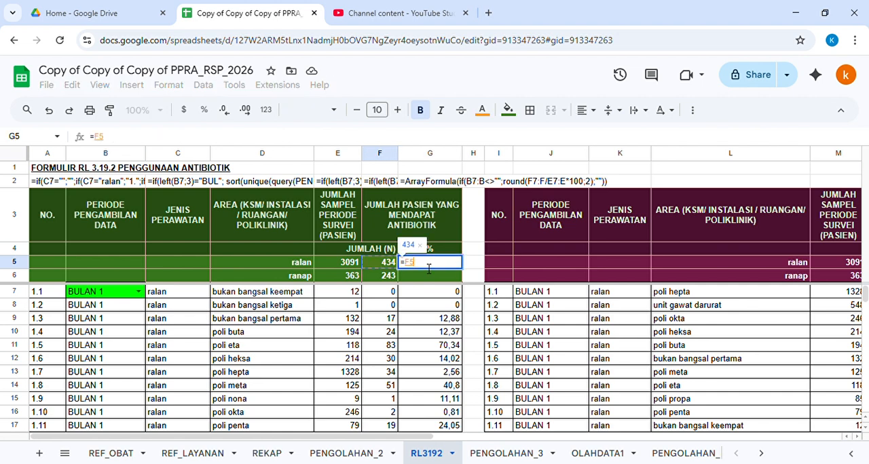
pyautogui.write('/')
pyautogui.press('Left')
pyautogui.press('Left')
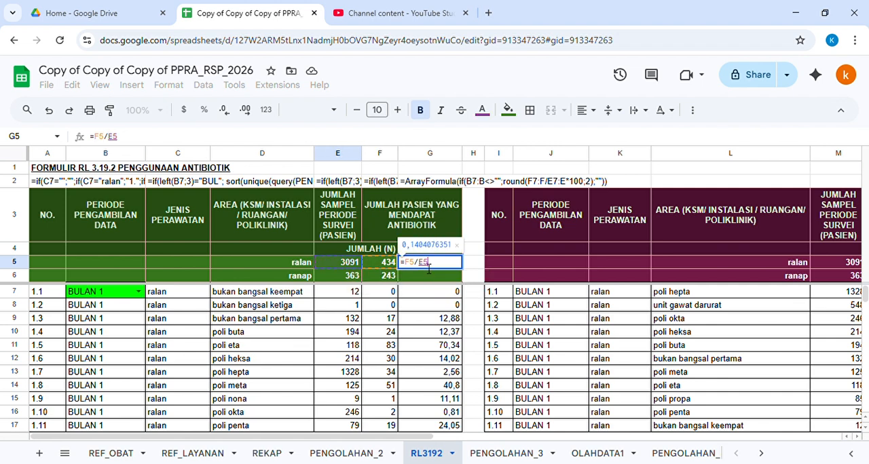
pyautogui.write('*100')
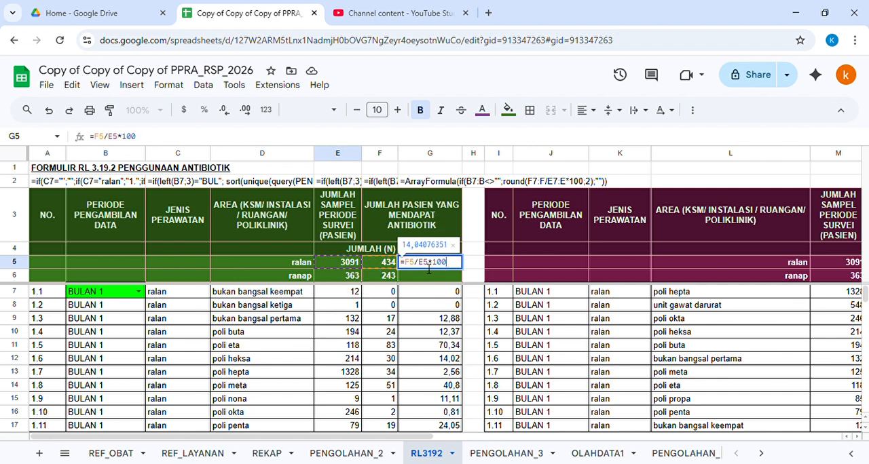
pyautogui.press('Return')
# Step: Wrap the G5 percentage formula in ROUND with 2 decimal places
pyautogui.click(426, 264)
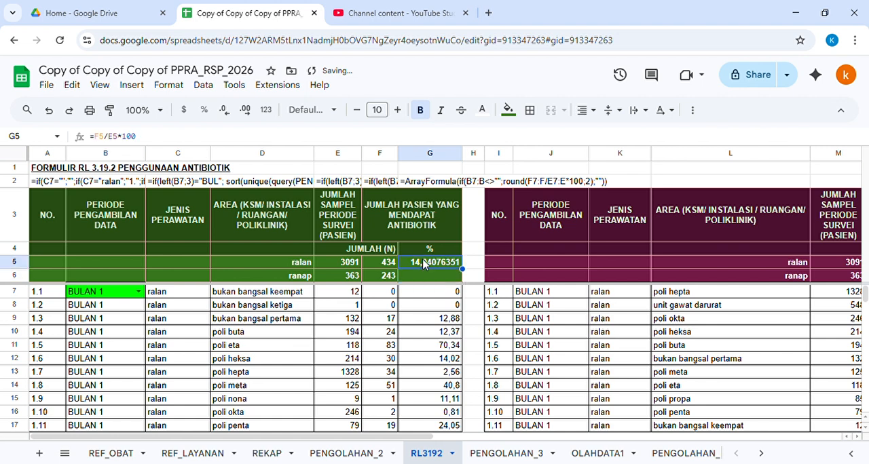
pyautogui.click(116, 136)
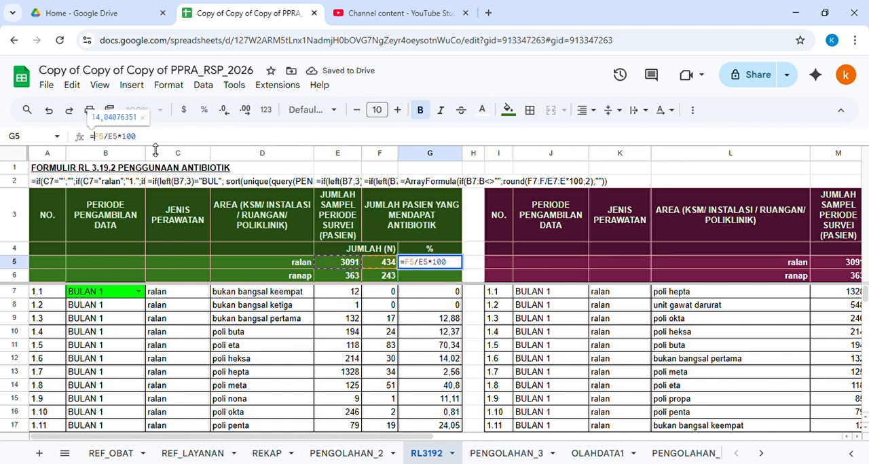
pyautogui.write('round(')
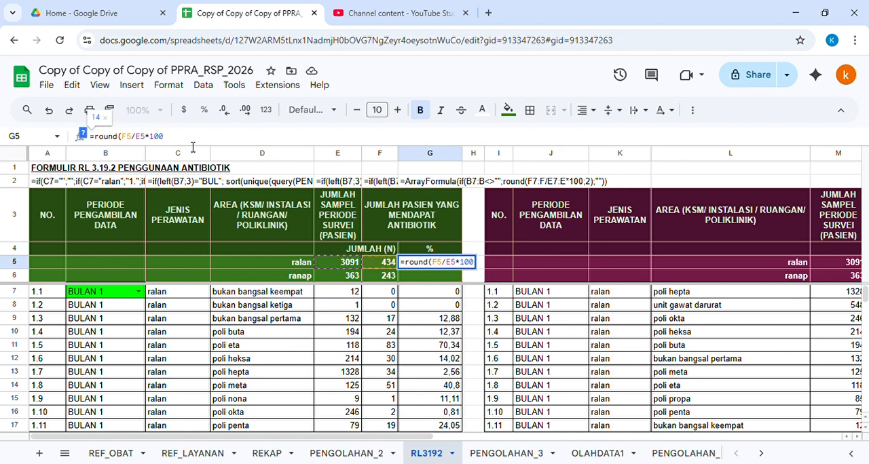
pyautogui.write(';2)')
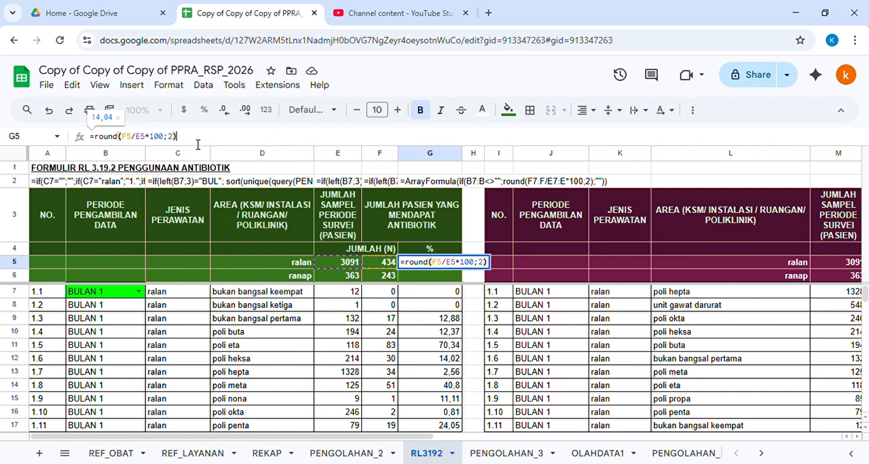
pyautogui.press('Return')
pyautogui.press('Up')
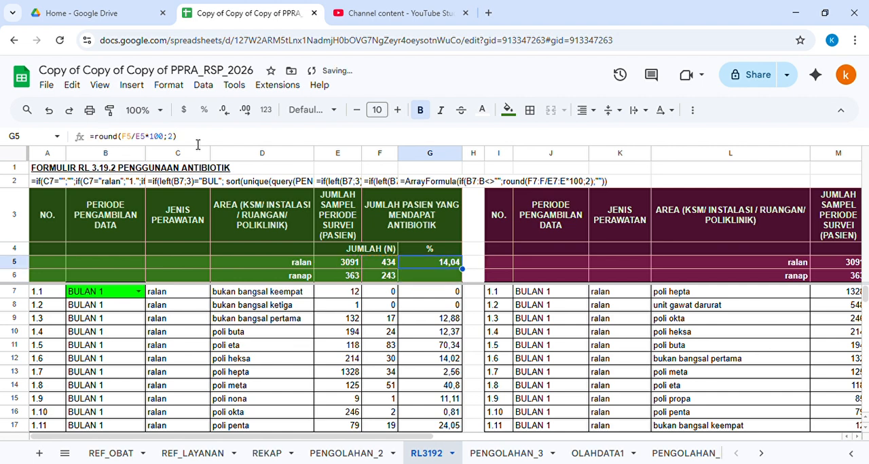
# Step: Extend the G5 percentage formula to divide F5:F6 by E5:E6, covering both the ralan and ranap rows
pyautogui.click(137, 138)
pyautogui.write(':F6')
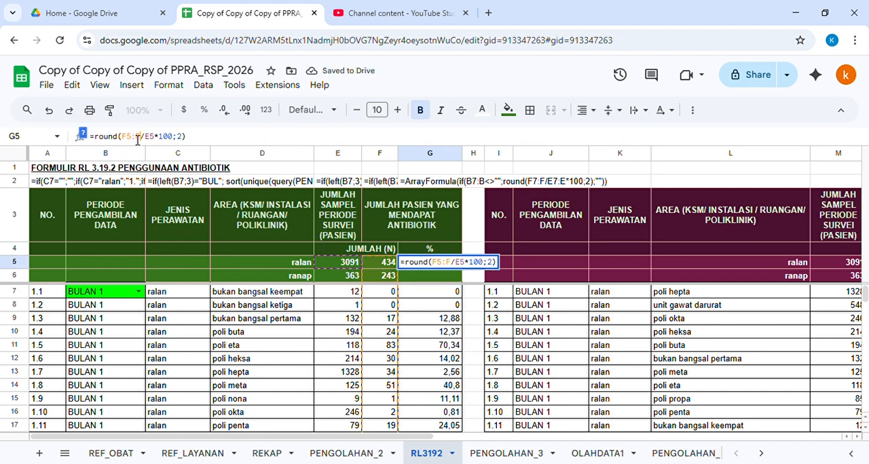
pyautogui.press('Right')
pyautogui.write(':')
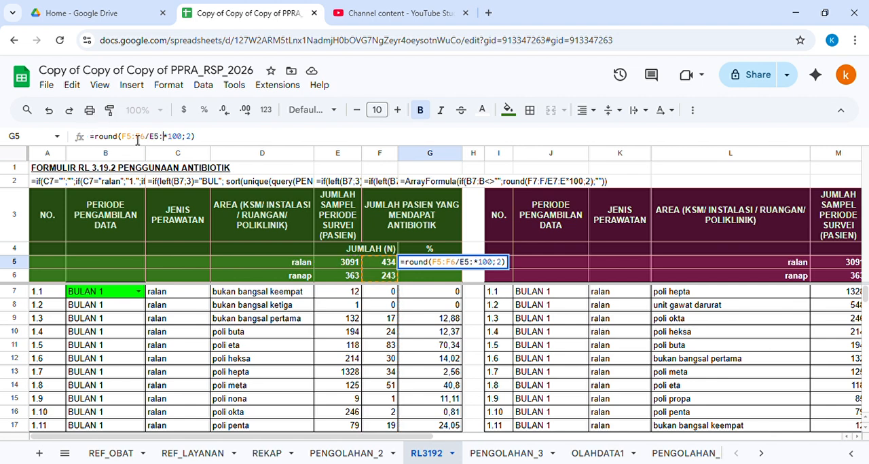
pyautogui.write('E6')
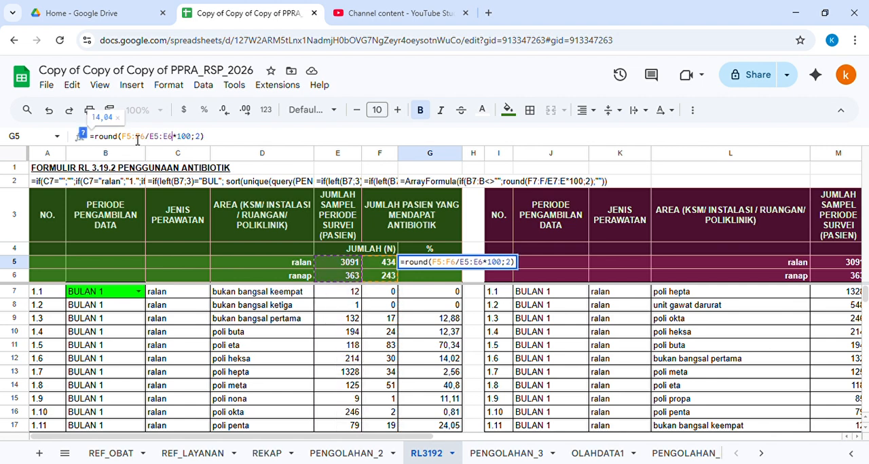
pyautogui.press('Return')
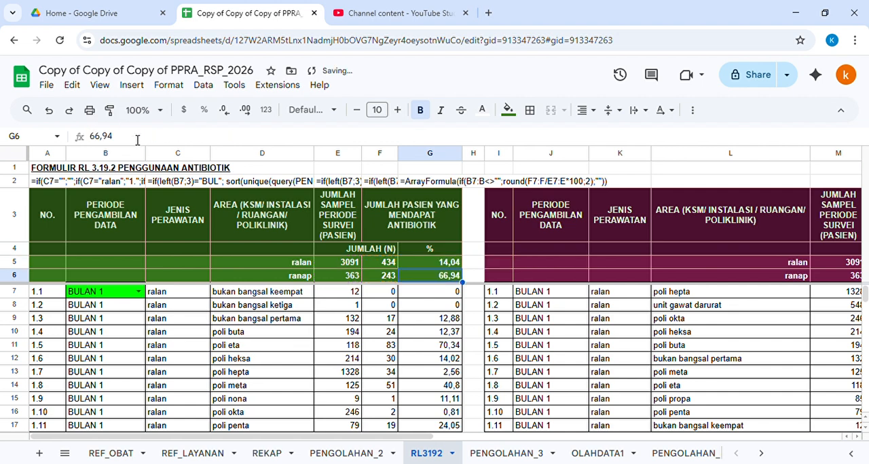
# Step: Switch the period selection in B7 to BULAN 2 and check the G5 totals formula
pyautogui.doubleClick(133, 295)
pyautogui.click(110, 326)
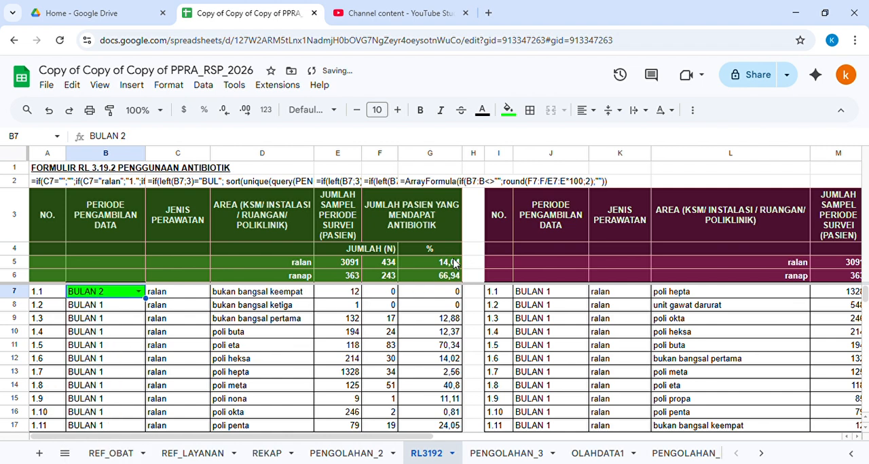
pyautogui.click(420, 266)
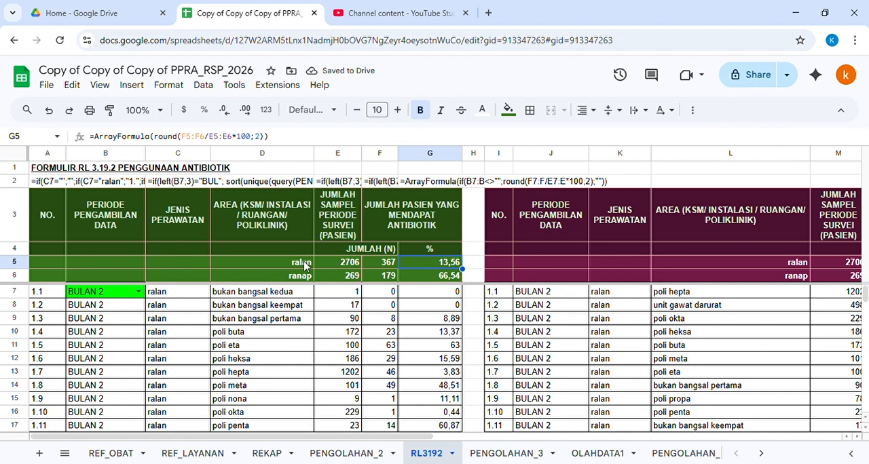
# Step: Clear the formula notes written across row 2
pyautogui.click(21, 184)
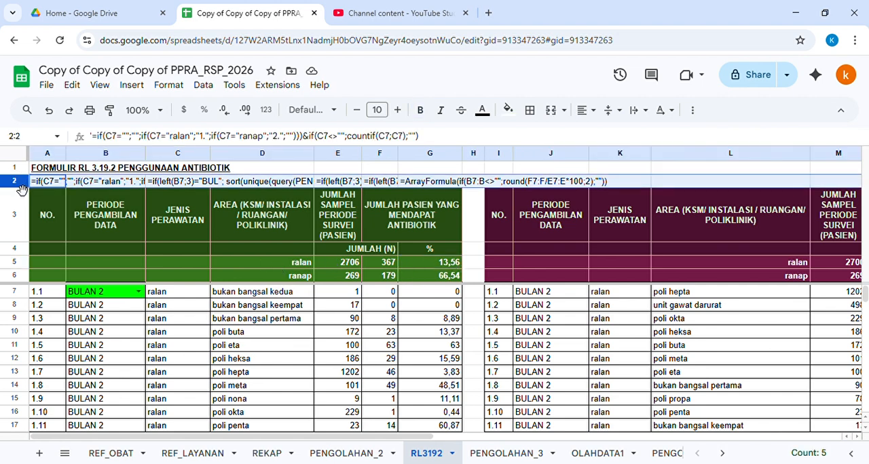
pyautogui.press('Delete')
# Step: Review the table's headers, formulas and calculated counts and percentages for the selected period
pyautogui.click(199, 222)
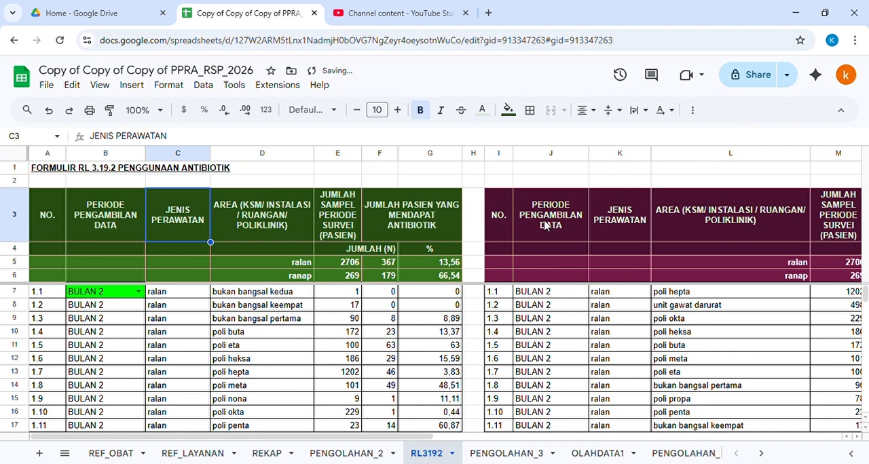
pyautogui.moveTo(549, 221); pyautogui.dragTo(745, 237)
pyautogui.click(701, 295)
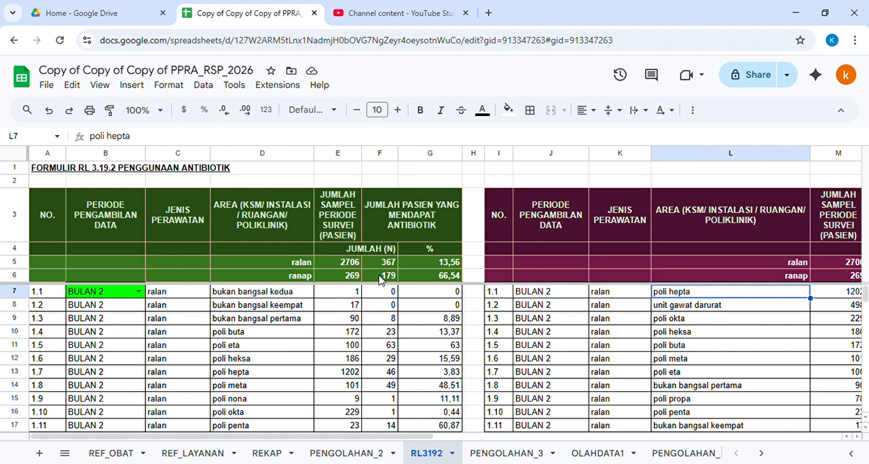
pyautogui.click(347, 153)
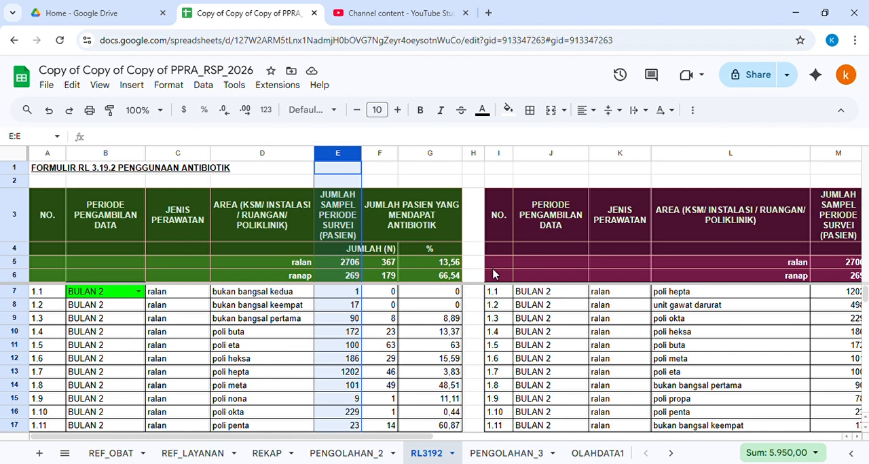
pyautogui.click(372, 294)
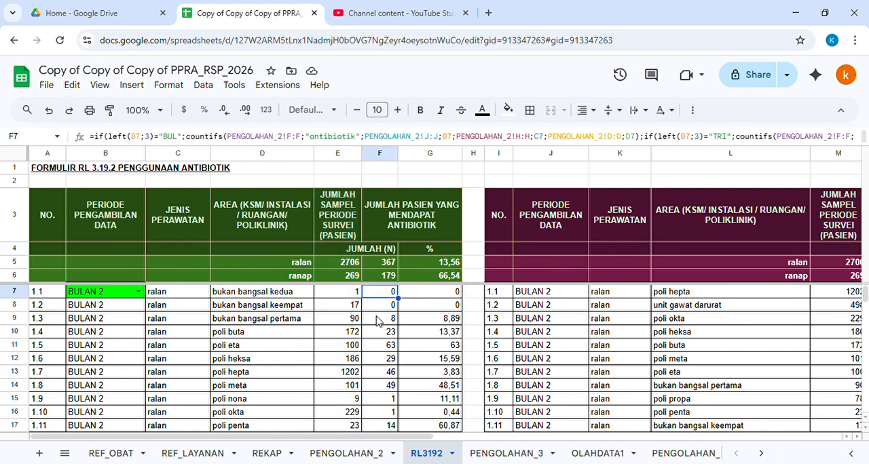
pyautogui.click(438, 320)
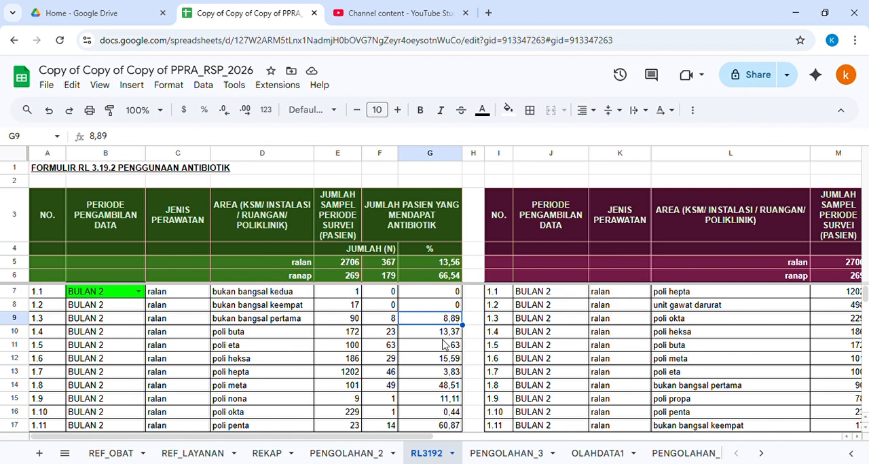
pyautogui.click(450, 360)
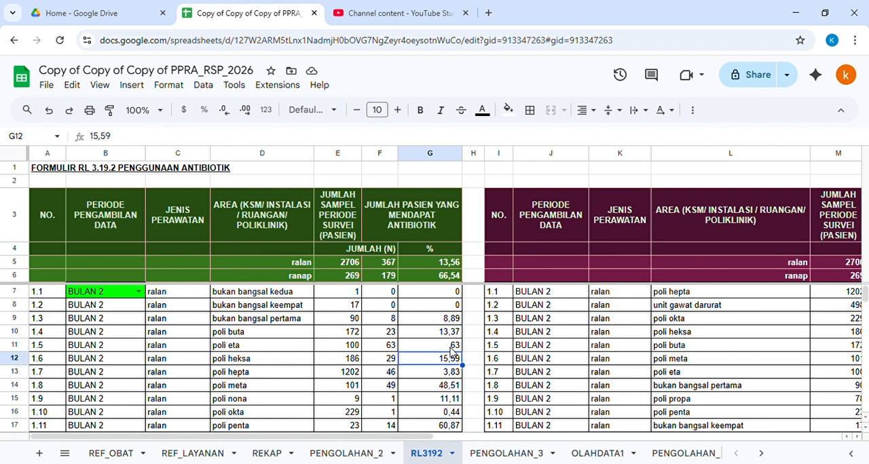
pyautogui.click(451, 347)
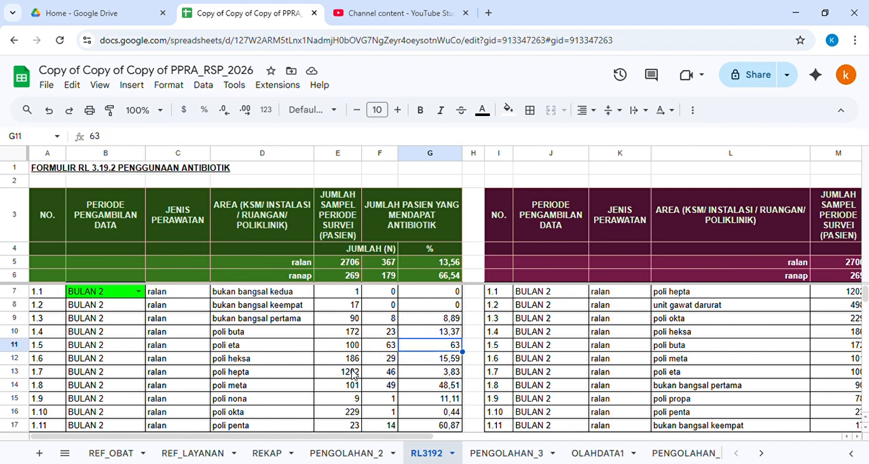
pyautogui.click(354, 371)
pyautogui.click(355, 295)
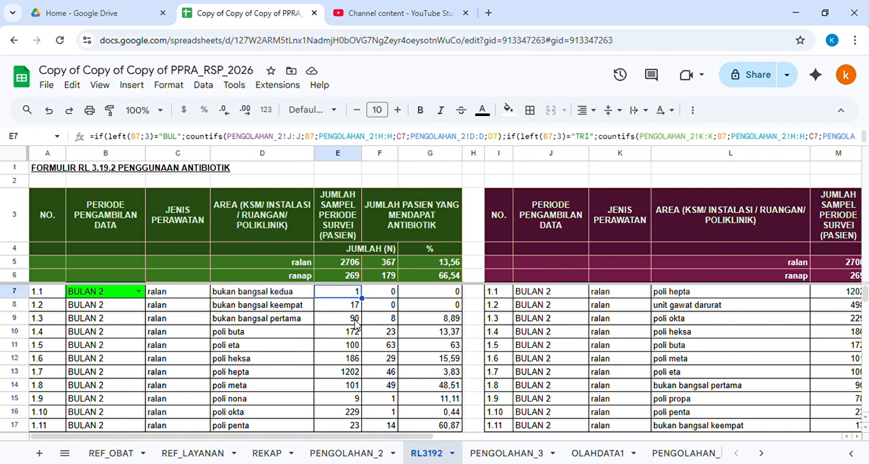
pyautogui.moveTo(233, 299); pyautogui.dragTo(265, 402)
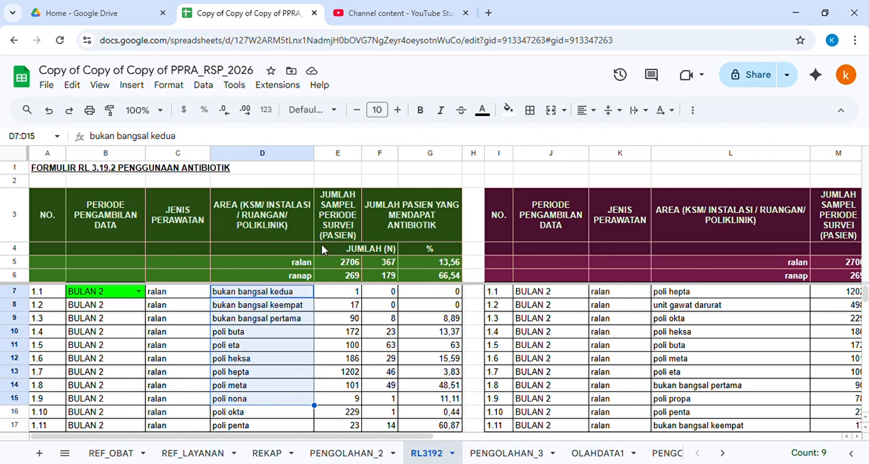
pyautogui.click(347, 263)
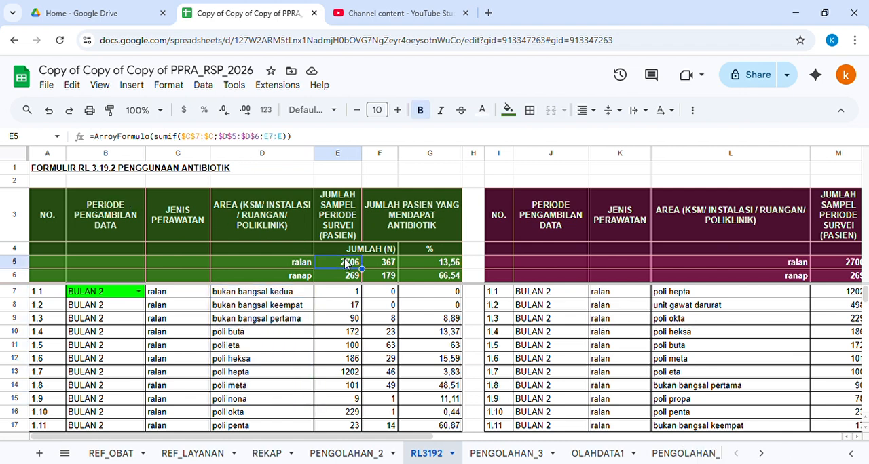